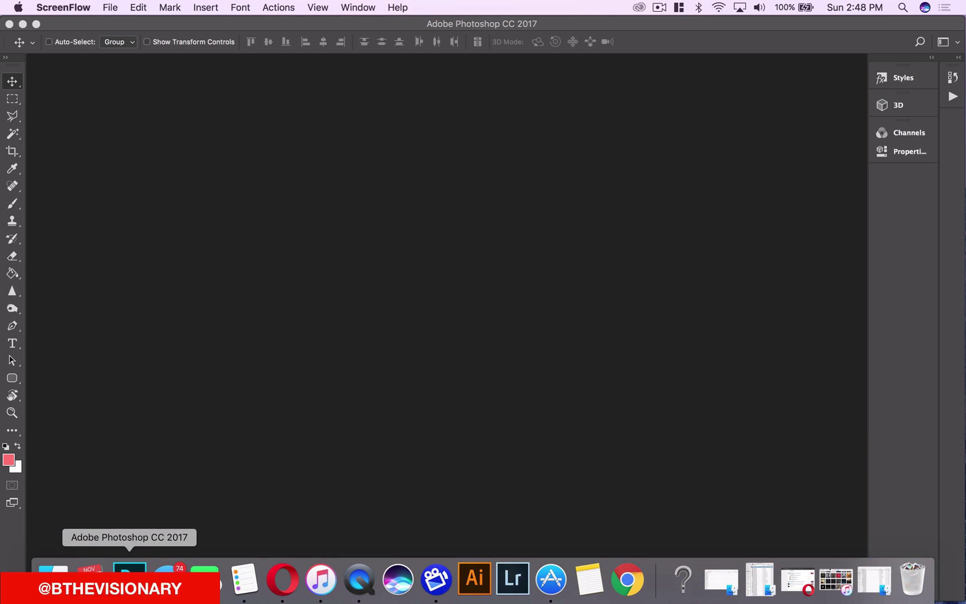
Step: Switch to Finder's Ripped Paper Textures folder and preview the texture files at the end of the list
left_click(51, 587)
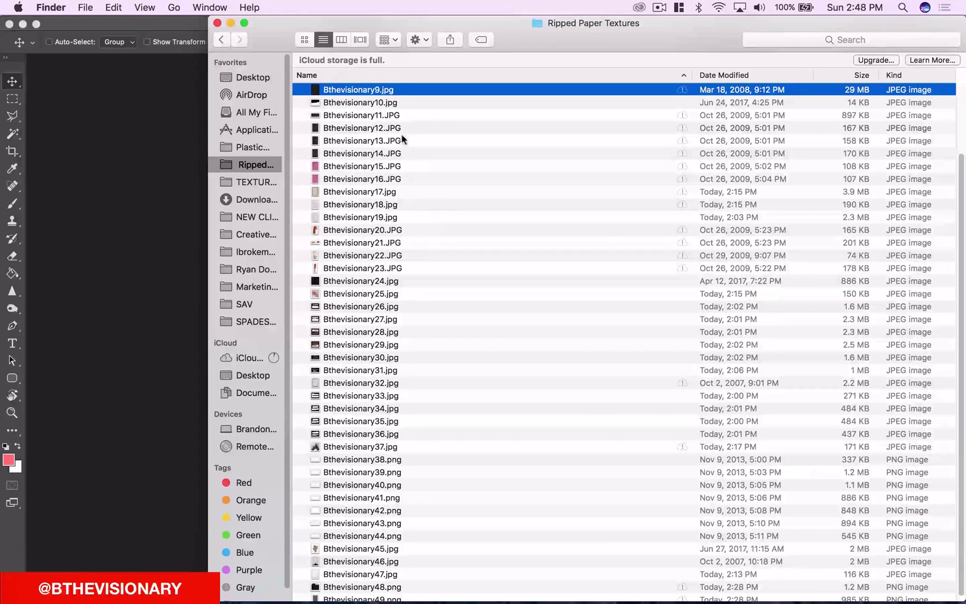
scroll(395, 124, "down", 1)
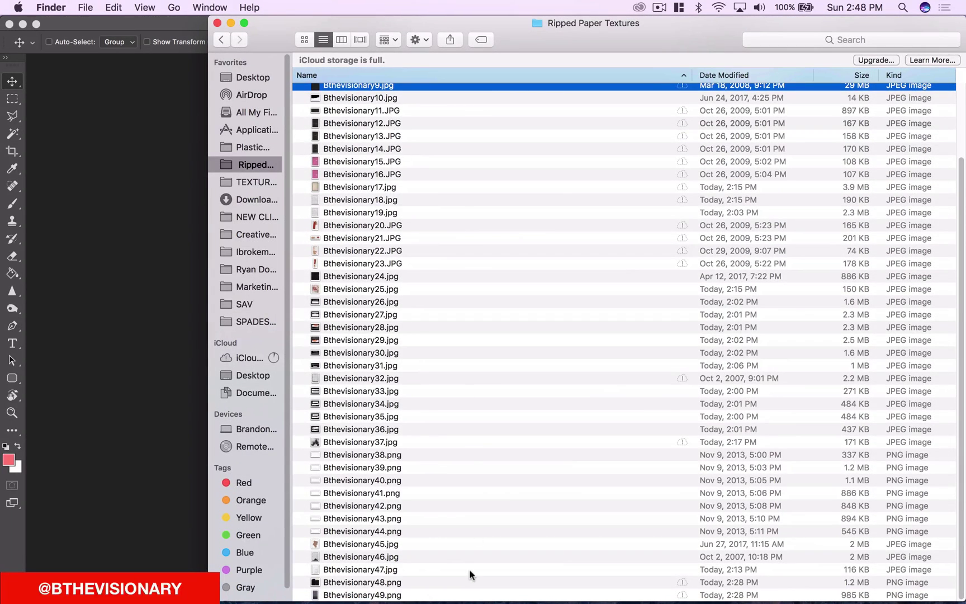
left_click(403, 596)
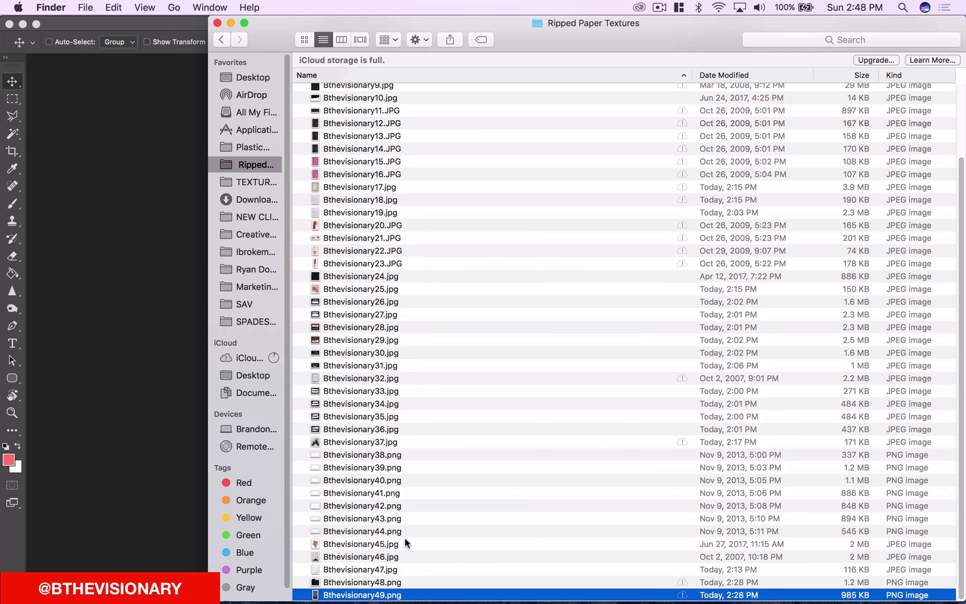
key("space")
key("Up")
key("space")
left_click(400, 596)
left_click(400, 583)
key("space")
Step: Browse the texture previews one by one upward from Bthevisionary48.png to examine the available ripped paper and plastic textures
key("Up")
key("Up")
key("Up")
key("Up")
key("Up")
key("Up")
key("Up")
key("Up")
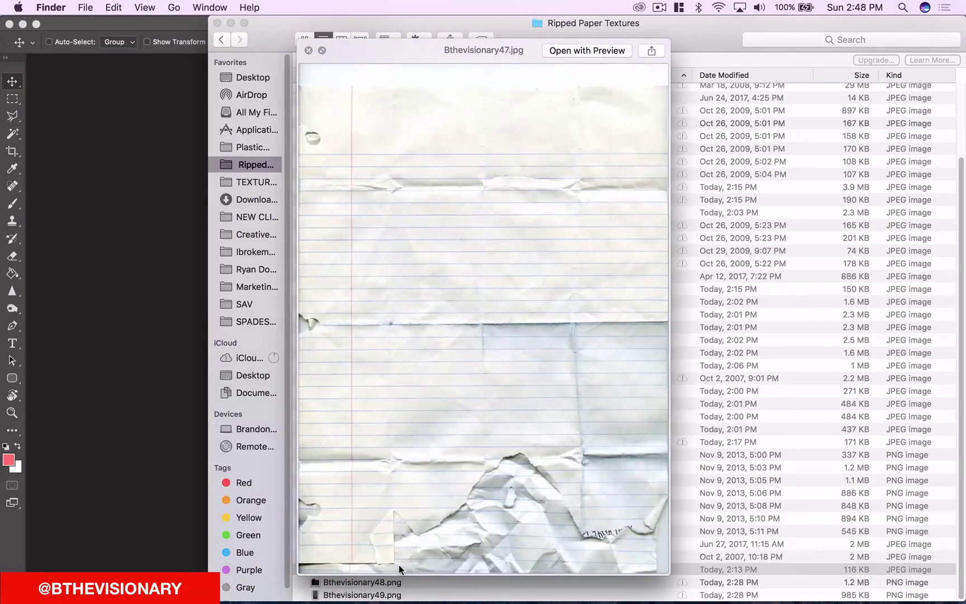
key("Up")
key("Up")
key("Up")
key("Up")
key("Up")
key("Up")
key("Up")
key("Up")
key("Up")
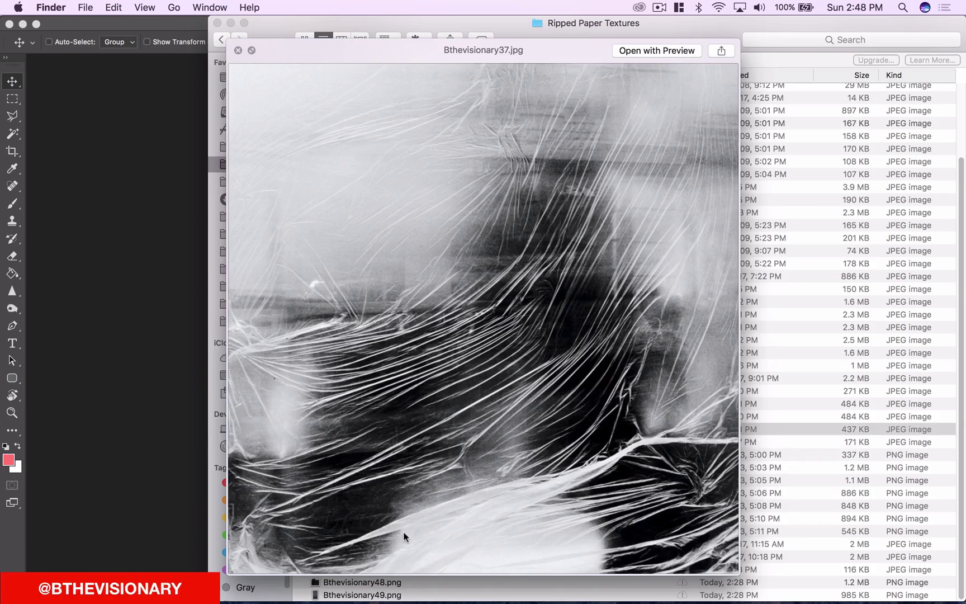
key("Up")
key("Up")
key("Up")
key("Up")
key("Up")
key("Up")
key("Up")
key("Up")
key("Up")
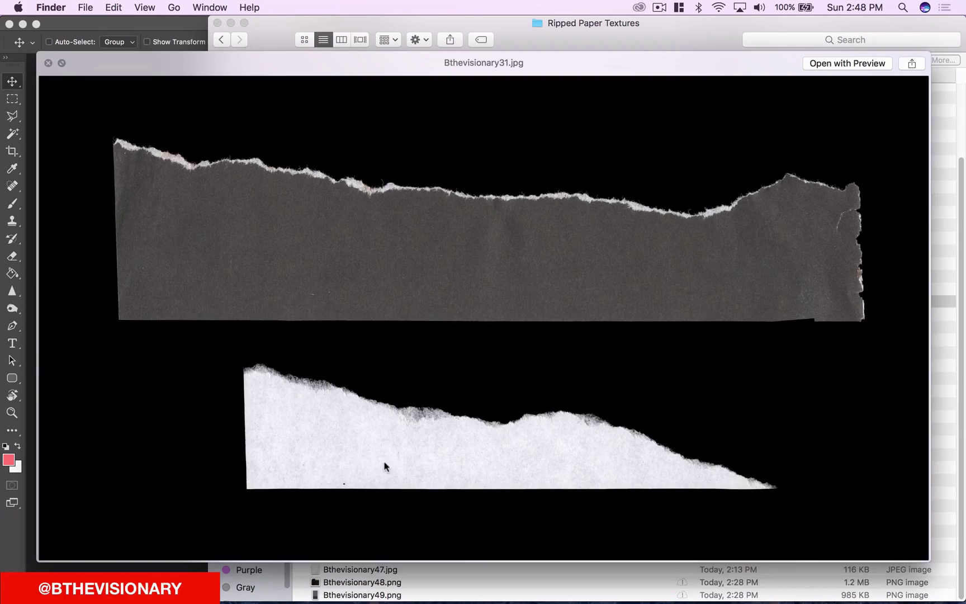
key("Up")
key("Up")
key("Up")
key("Up")
key("Up")
key("Up")
key("Up")
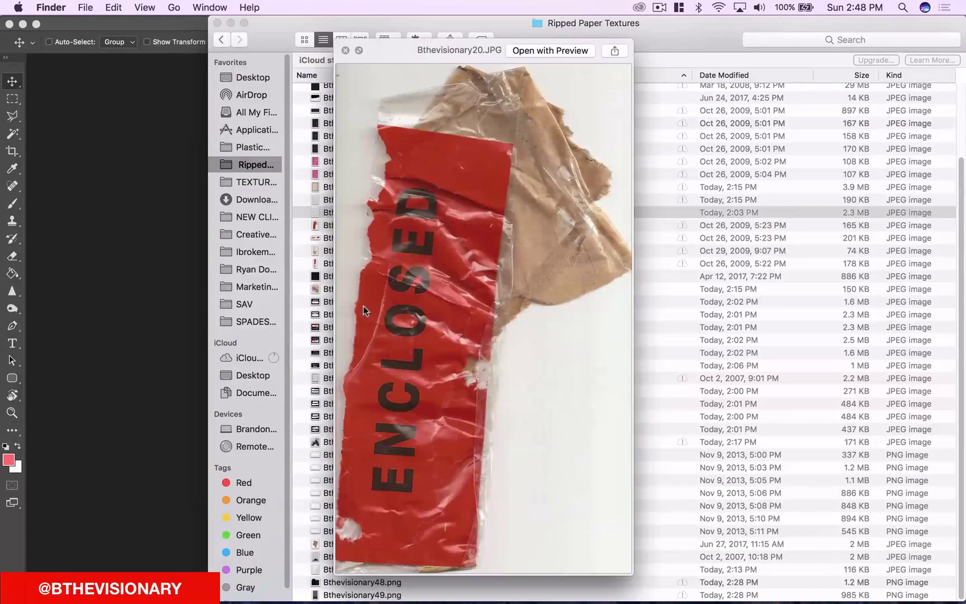
key("Up")
key("Up")
key("Up")
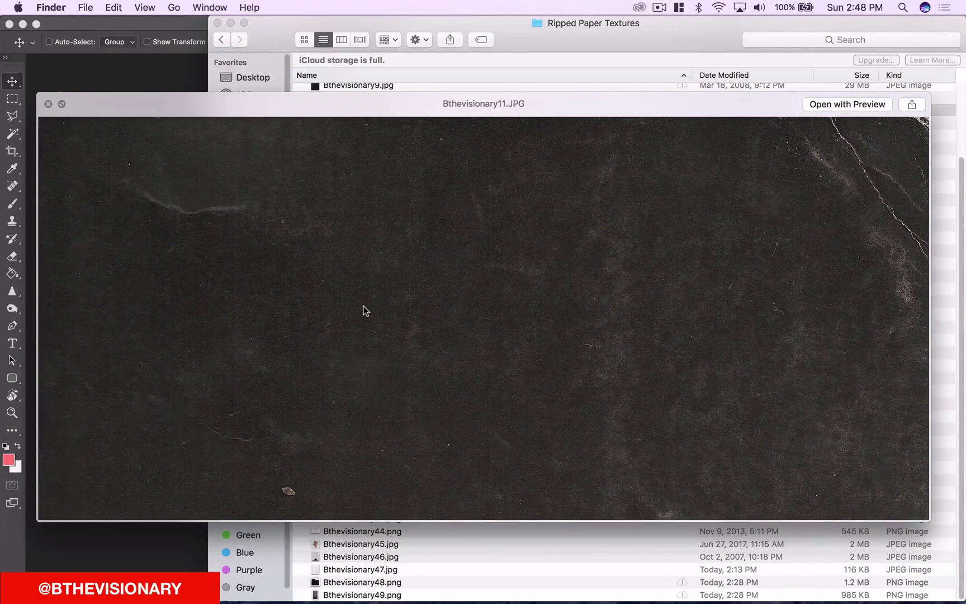
mouse_move(369, 600)
key("Up")
key("Up")
key("Up")
key("Up")
key("Up")
key("Up")
key("Up")
key("Up")
key("Up")
key("Up")
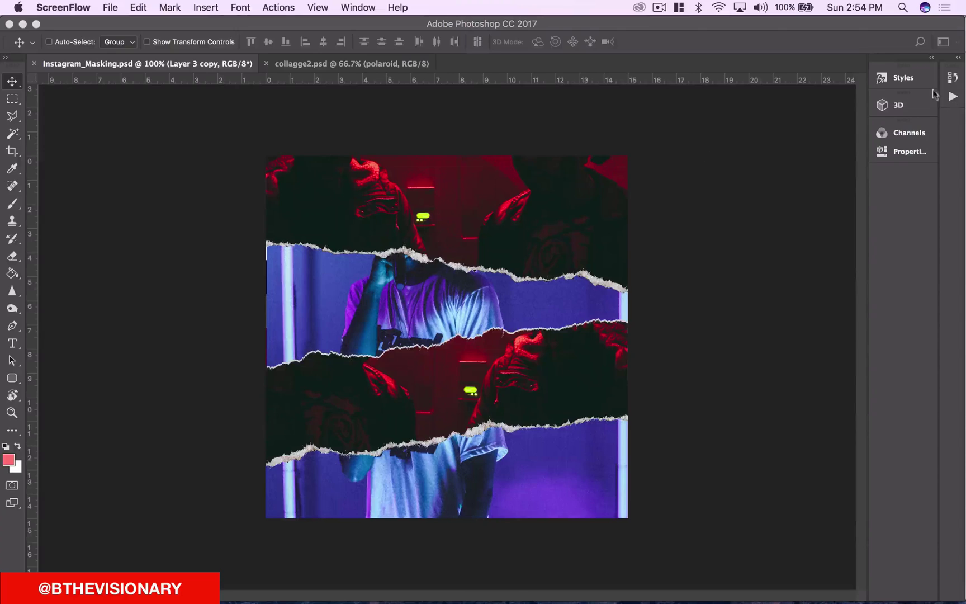
Step: Switch to Photoshop and hide Layer 5 copy, Layer 3 copy 2, Layer 4 and Layer 3 copy in Instagram_Masking.psd
left_click(162, 330)
key("super+n")
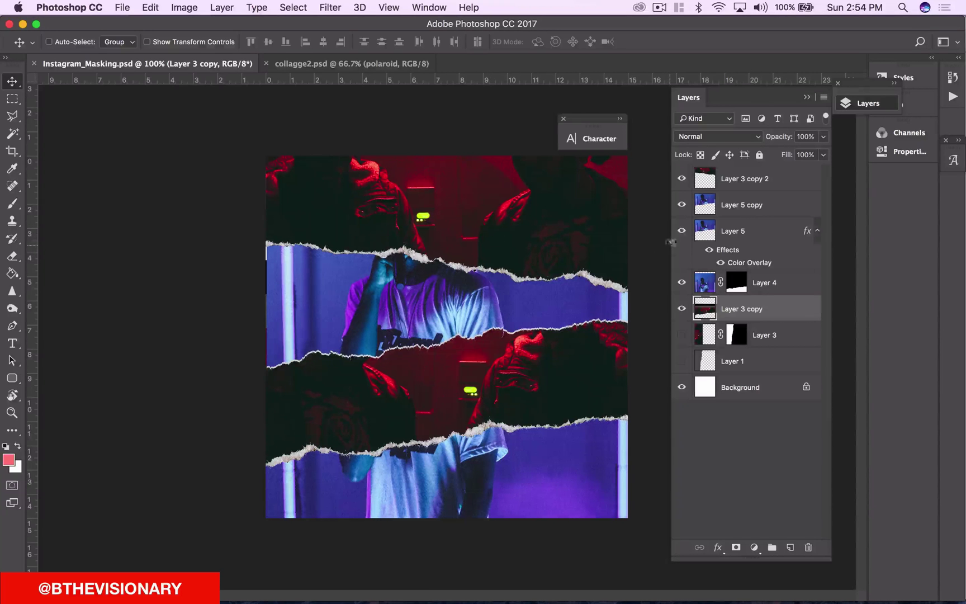
left_click(681, 231)
left_click(681, 231)
left_click(681, 205)
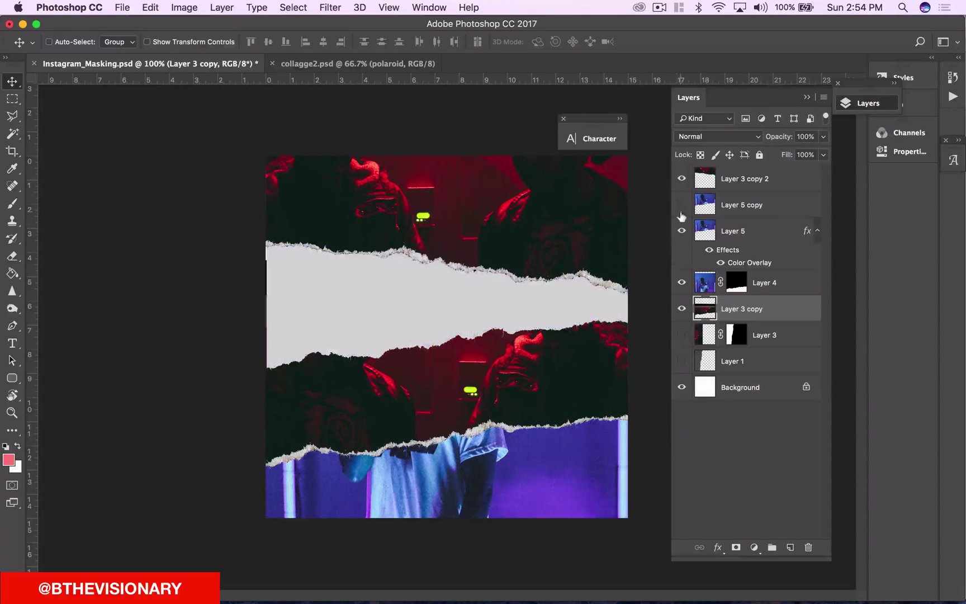
left_click(681, 179)
left_click(681, 282)
left_click(681, 309)
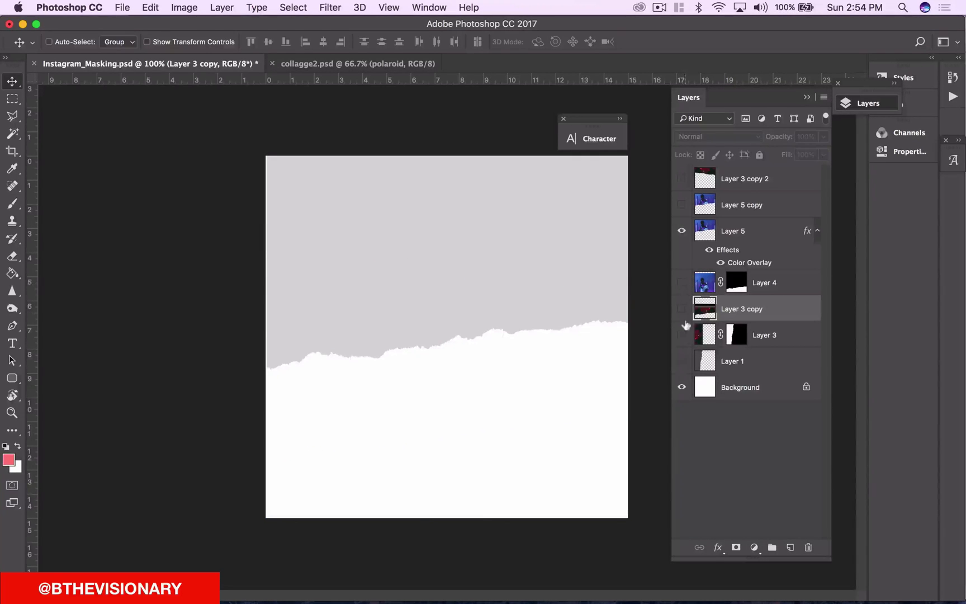
Step: Check the Background's visibility and show Layer 5 copy, Layer 3 copy 2, Layer 4 and Layer 3 copy again
left_click(681, 387)
left_click(681, 387)
left_click(681, 310)
left_click(682, 308)
left_click(683, 204)
left_click(682, 179)
left_click(681, 179)
left_click(682, 178)
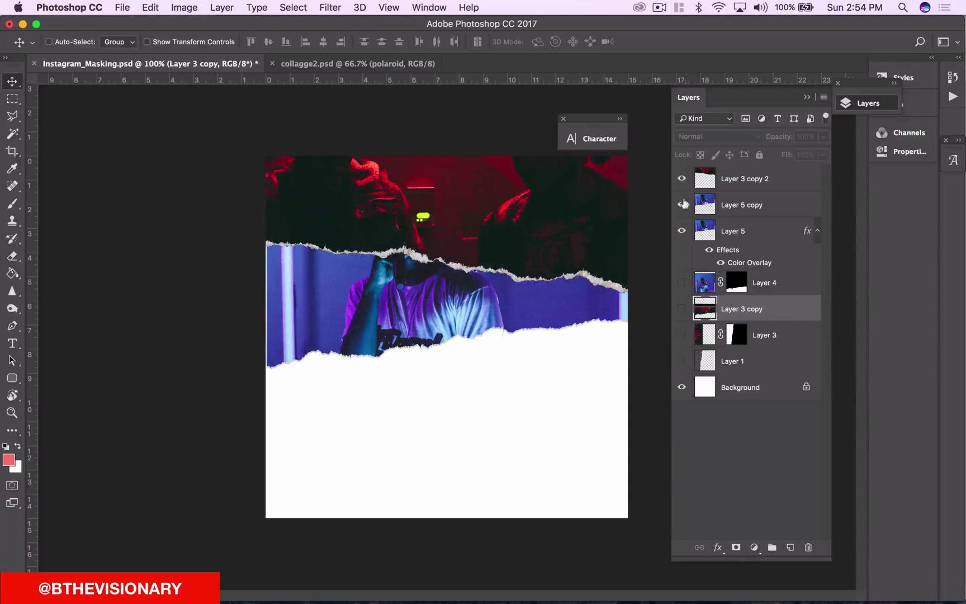
left_click(681, 282)
left_click(682, 309)
left_click(681, 308)
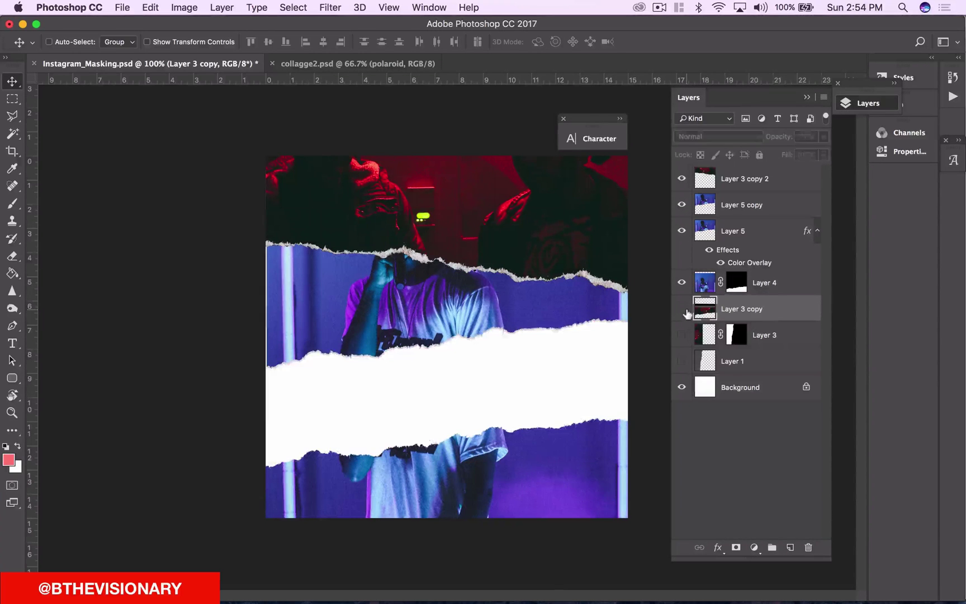
left_click(682, 309)
Step: Hide and reshow Layer 5, Layer 5 copy and Layer 3 copy 2 to examine the upper torn strips
left_click(681, 231)
left_click(681, 204)
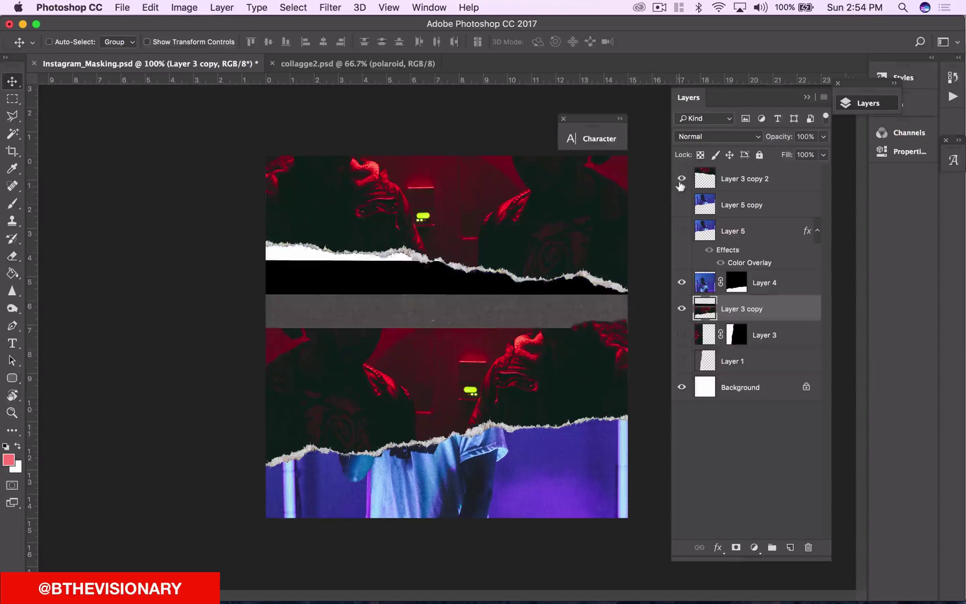
left_click(682, 178)
left_click(683, 205)
left_click(682, 231)
left_click(682, 179)
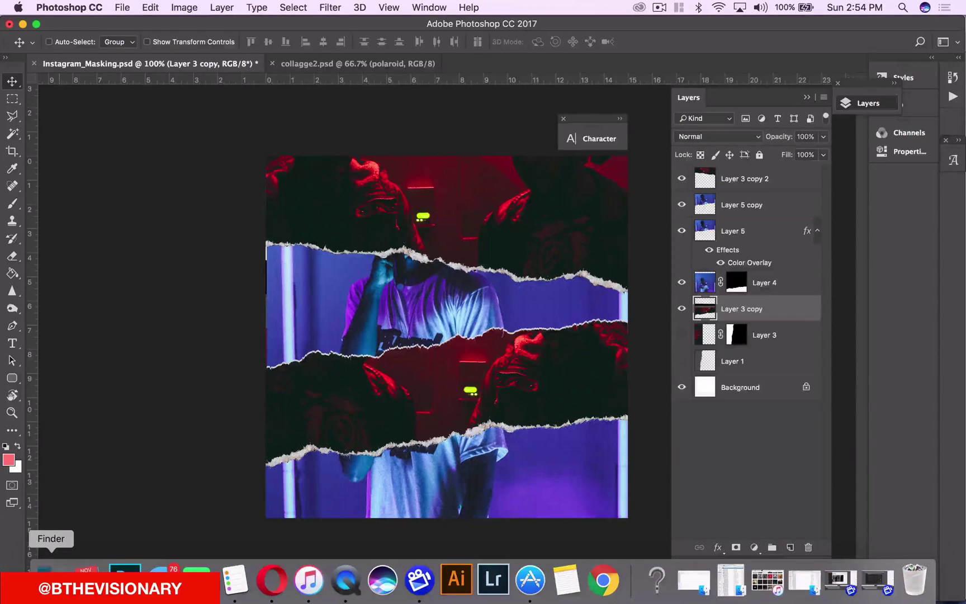
Step: Marquee-select the entire photo in tumblr_osj1jnhV7h1vlp9ivo1_1280.jpg and copy it
left_click(51, 587)
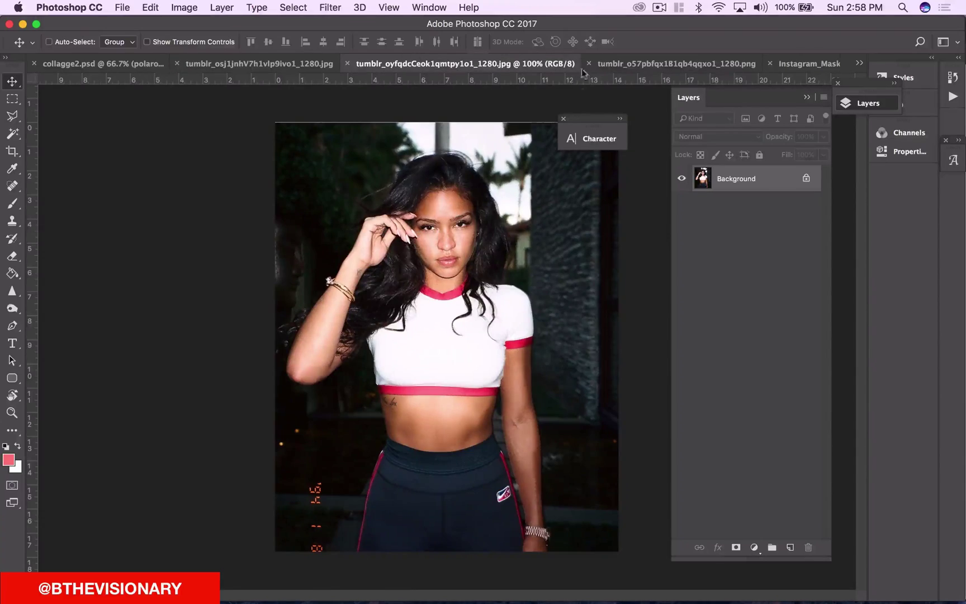
left_click(630, 63)
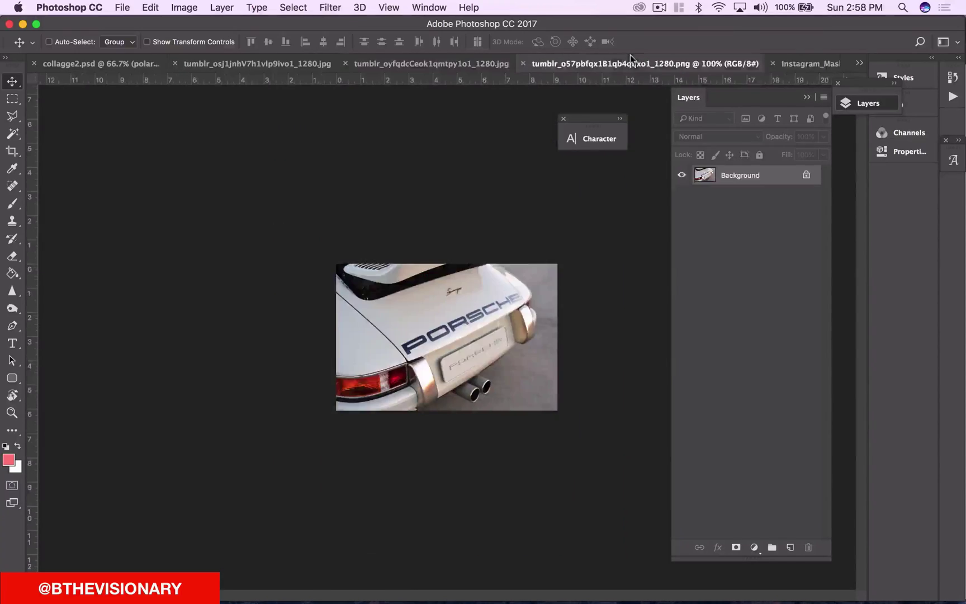
left_click(313, 60)
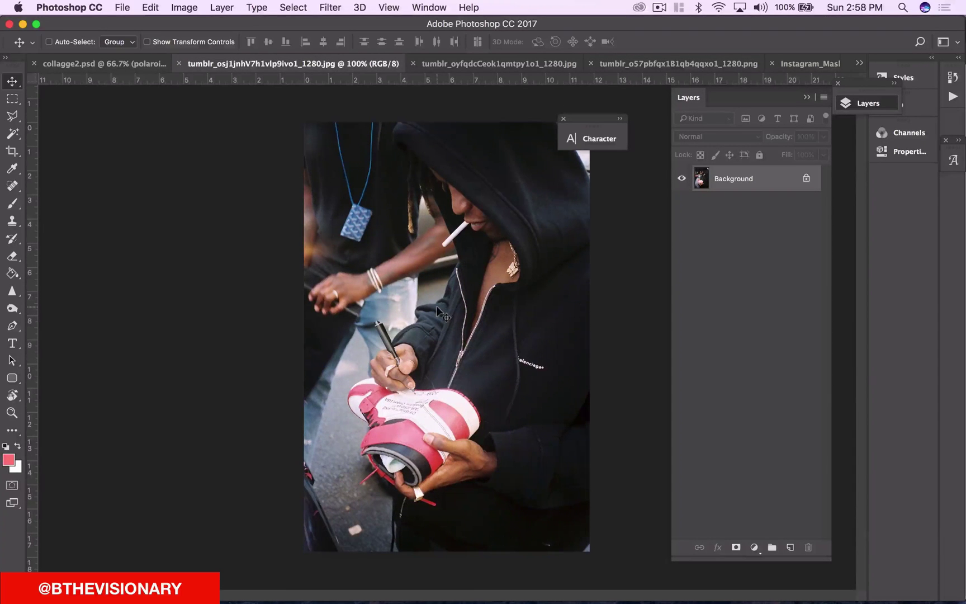
key("m")
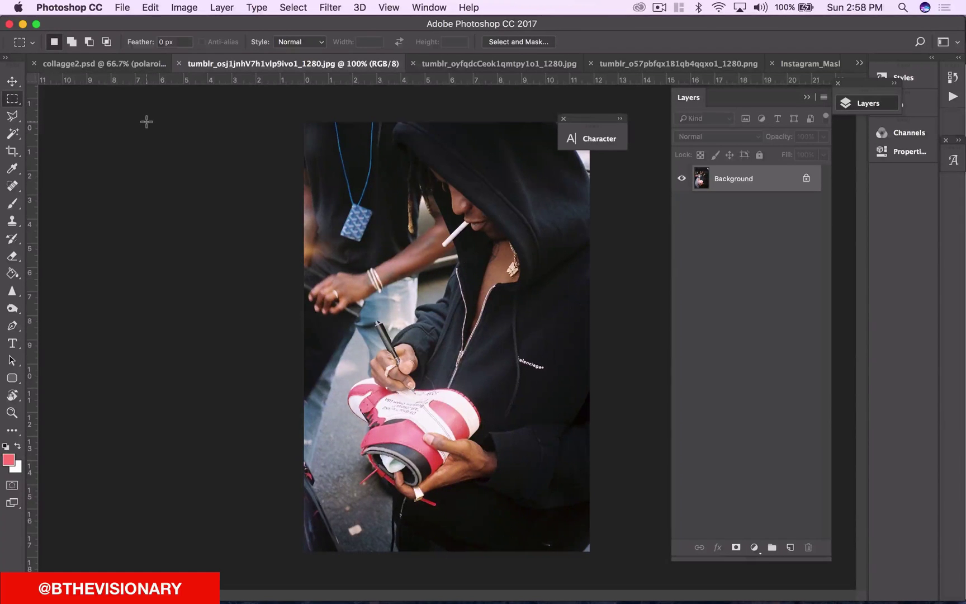
left_click_drag(296, 114, 591, 573)
left_click(807, 63)
left_click(531, 63)
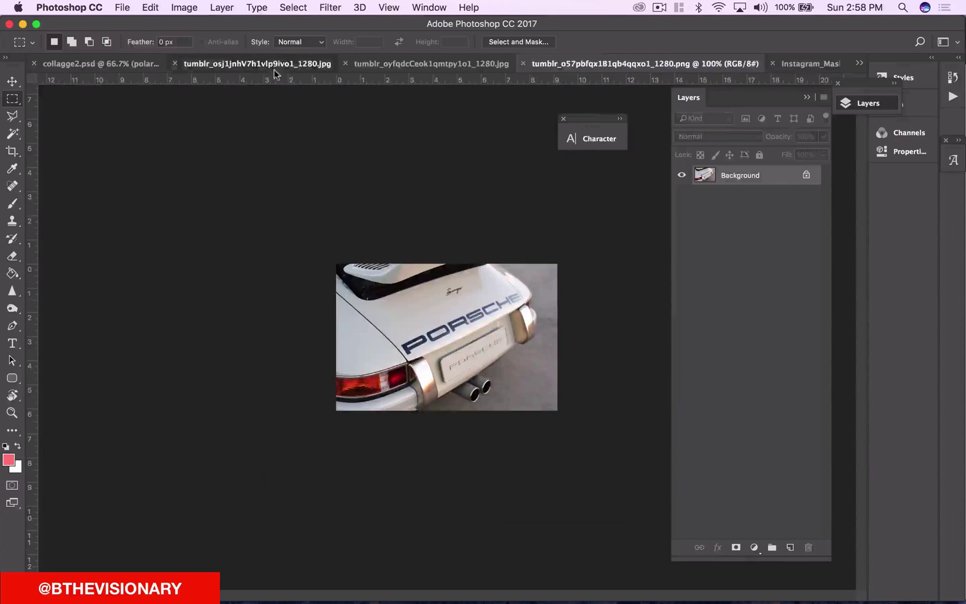
left_click(274, 66)
left_click(144, 7)
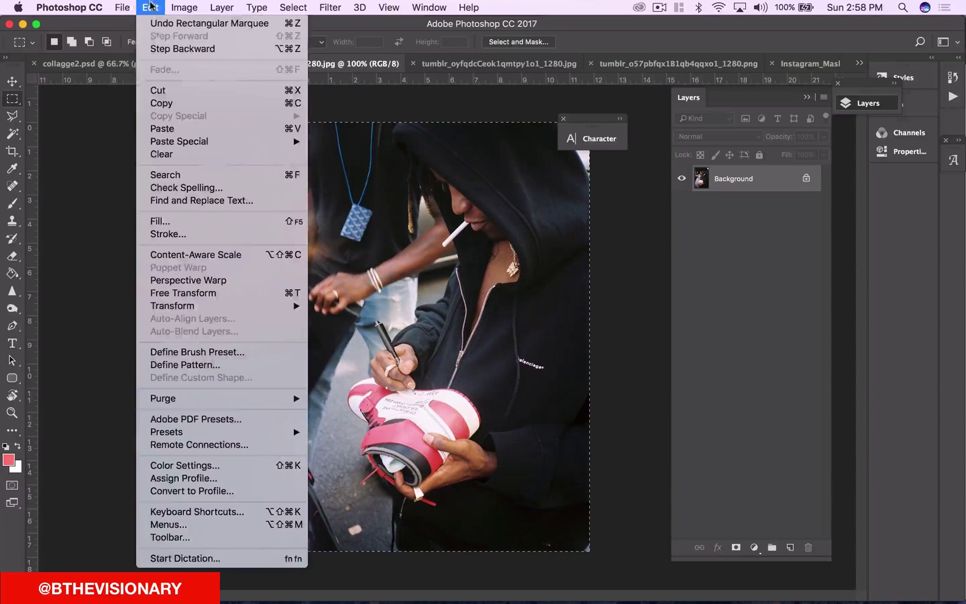
left_click(162, 103)
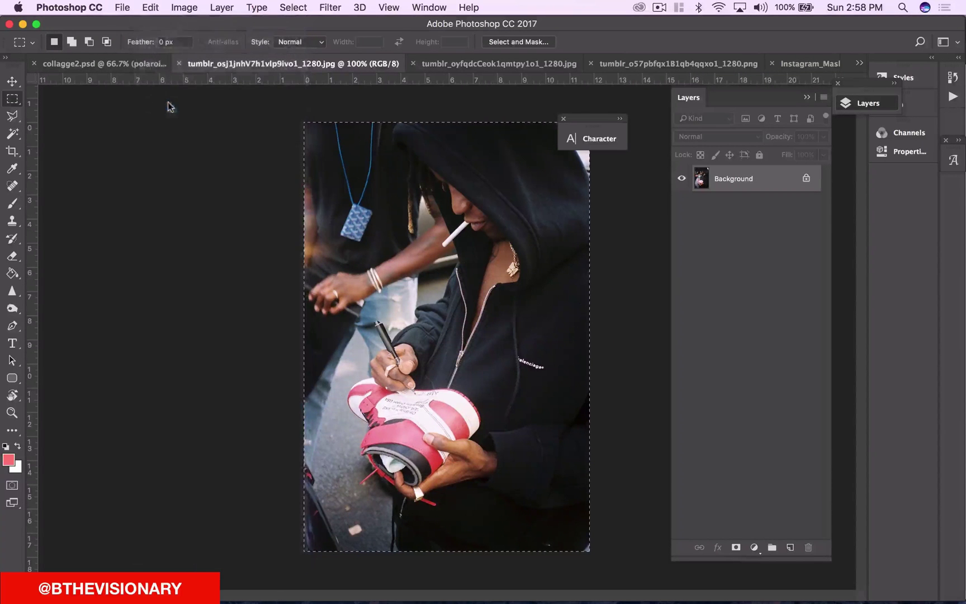
Step: Return to Instagram_Masking.psd and toggle Layer 5 copy and Layer 3 copy 2 to examine which strips they hold
left_click(809, 63)
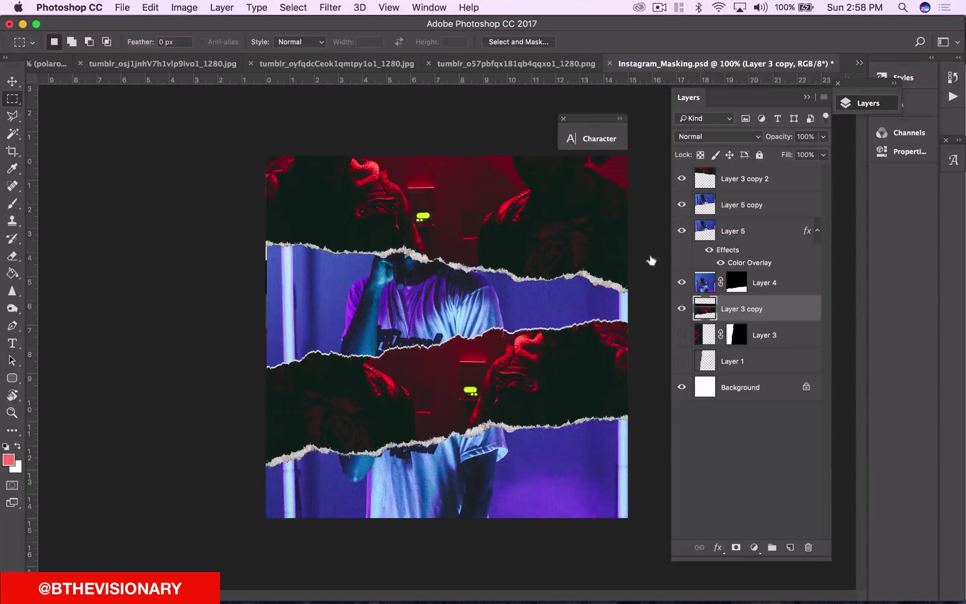
left_click(682, 205)
left_click(682, 178)
left_click(681, 179)
left_click(681, 179)
left_click(681, 178)
left_click(682, 335)
Step: Toggle Layer 4's visibility to examine the lowest torn strip of the collage
left_click(682, 282)
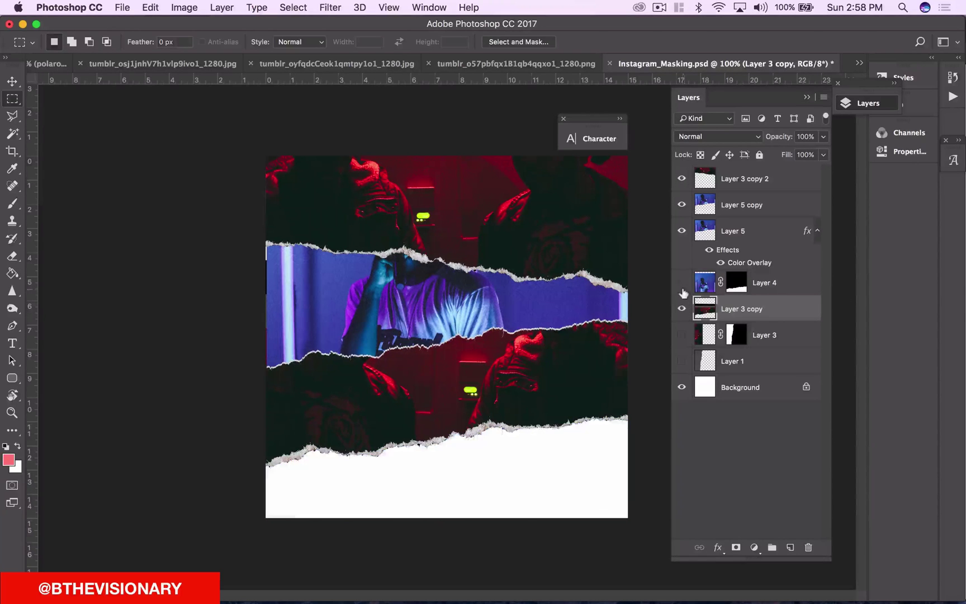
left_click(682, 282)
left_click(682, 282)
left_click(681, 283)
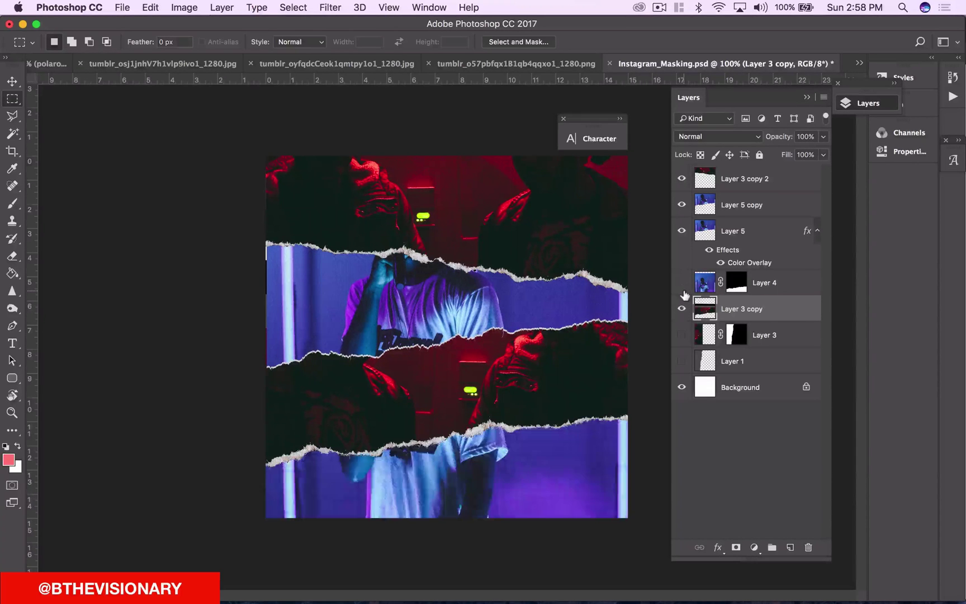
left_click(682, 282)
left_click(681, 283)
left_click(681, 282)
left_click(682, 282)
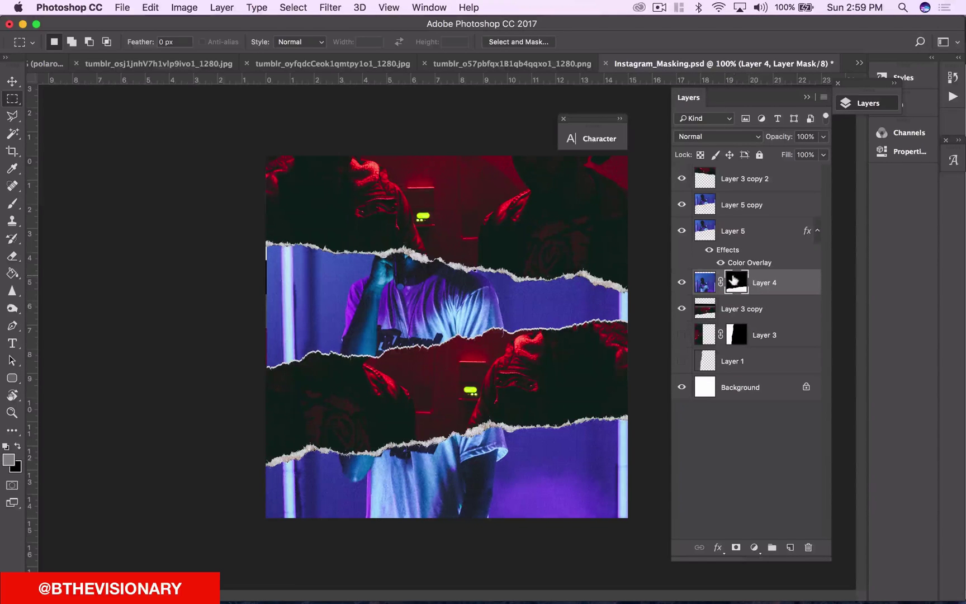
Step: Rename Layer 4, which holds the lowest strip, as "this square"
double_click(764, 283)
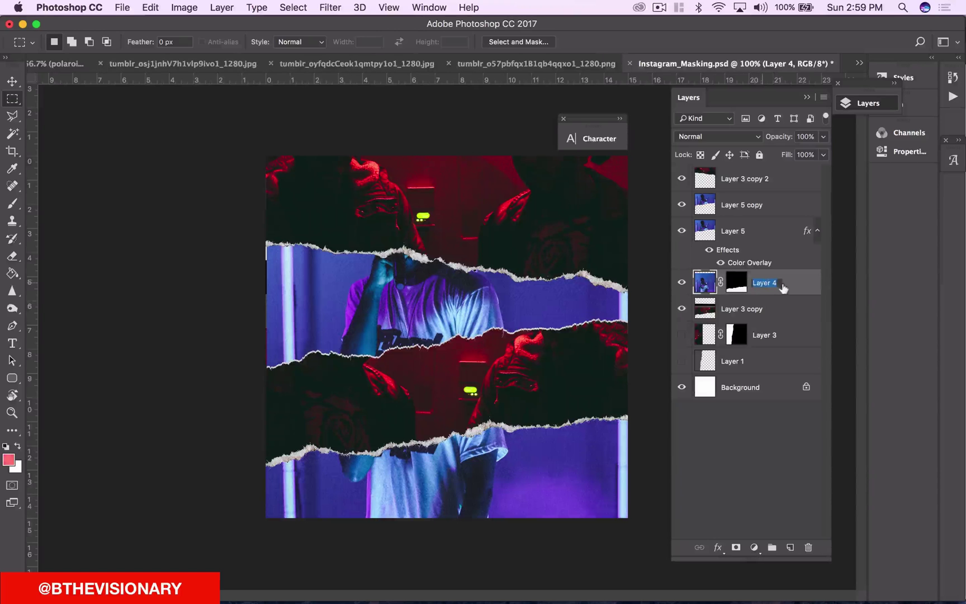
type("this square")
key("Return")
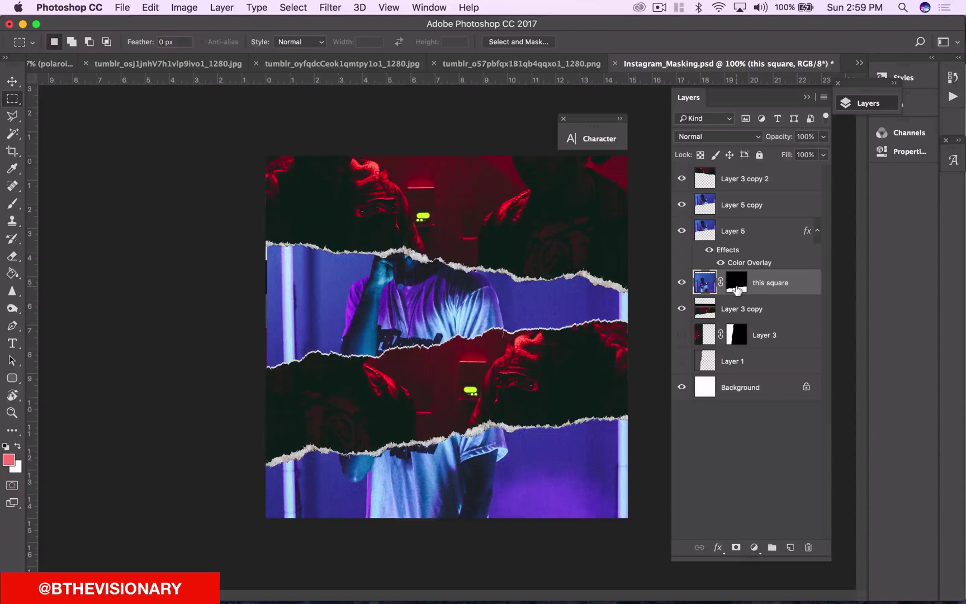
Step: Load the "this square" layer's mask as a selection and paste the copied photo into that selection
left_click_drag(737, 290, 704, 318)
left_click(150, 7)
mouse_move(185, 146)
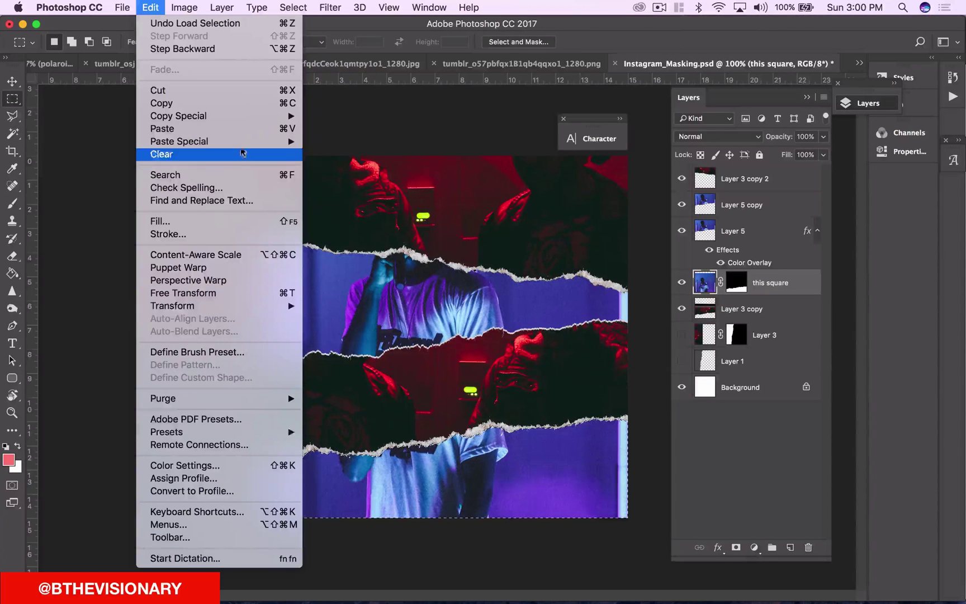
mouse_move(244, 141)
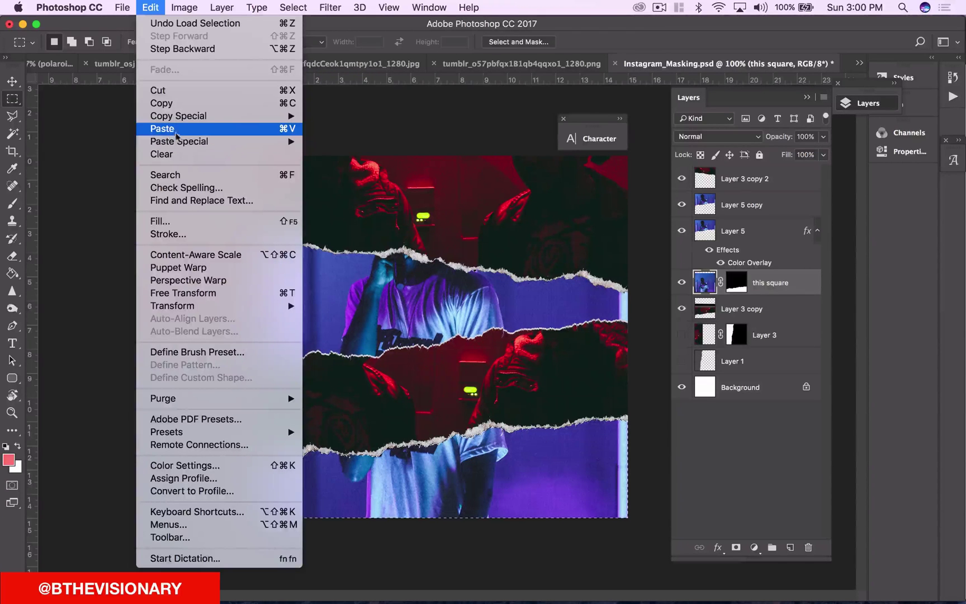
left_click(348, 153)
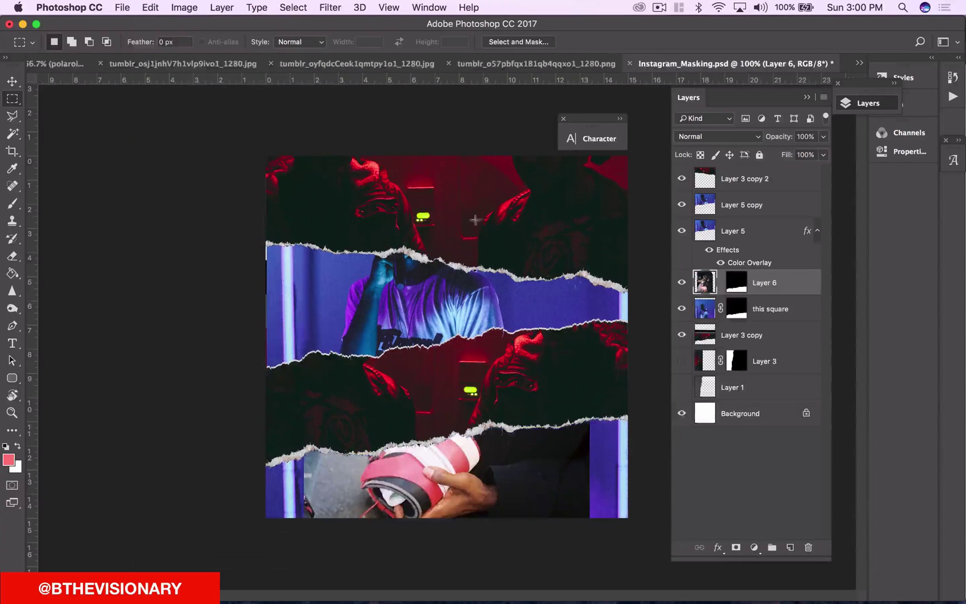
Step: Move the pasted photo on Layer 6 and enlarge it to about 134% so it spans the lowest strip
key("v")
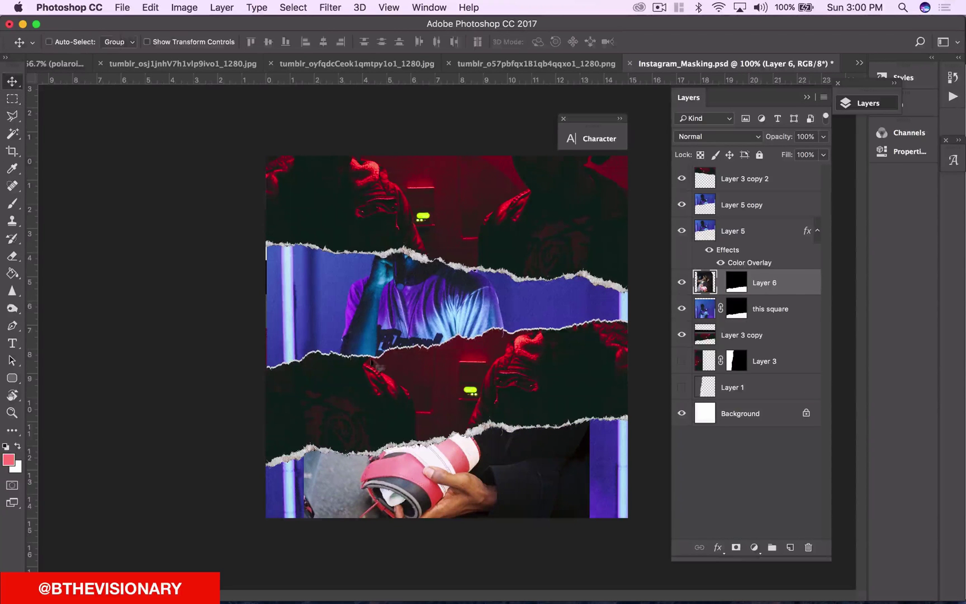
left_click_drag(506, 386, 452, 215)
key("super+t")
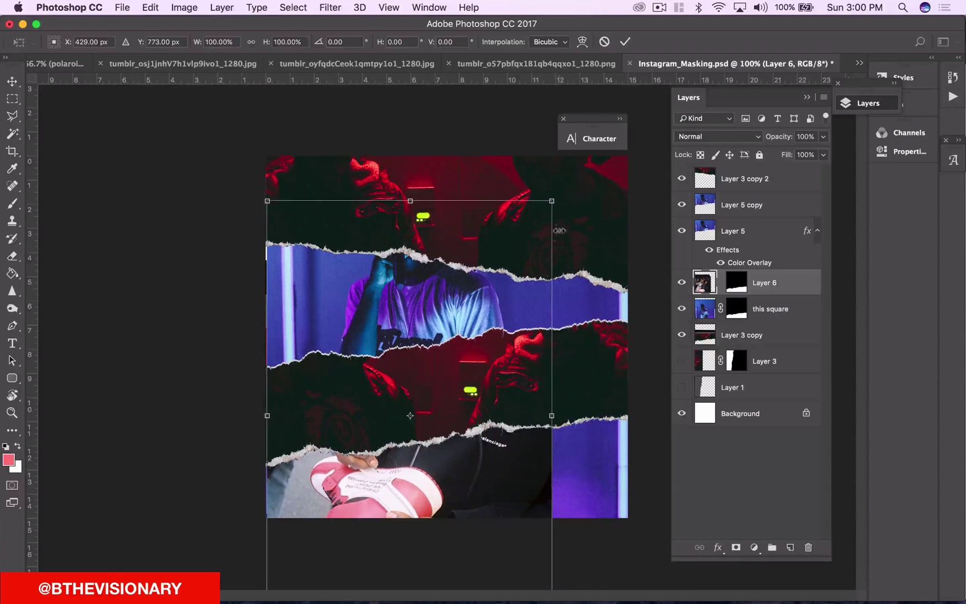
left_click_drag(552, 202, 649, 128)
left_click_drag(553, 296, 525, 504)
left_click_drag(554, 384, 553, 374)
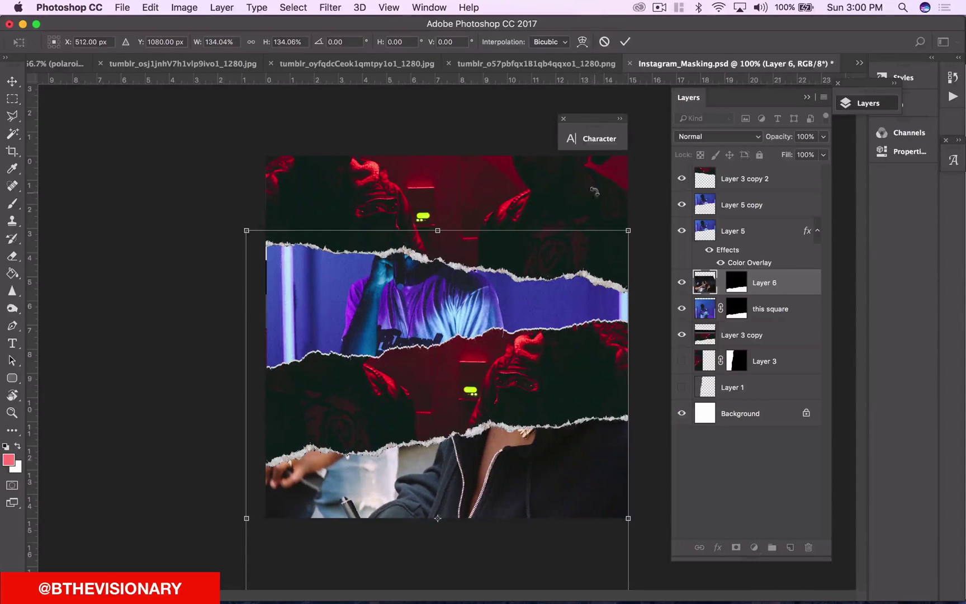
left_click(624, 41)
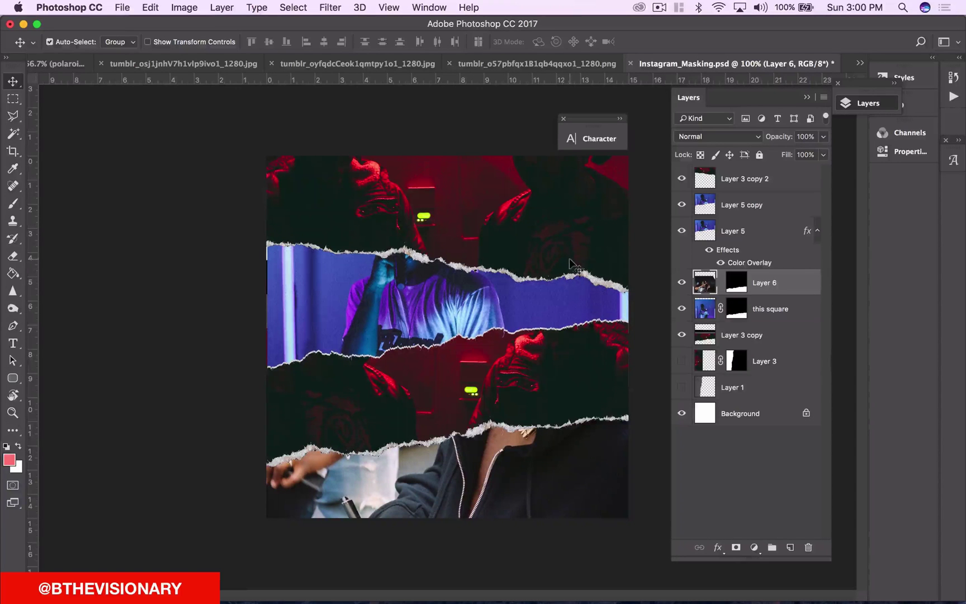
Step: Hide the "this square" layer and move it down the stack to just above the Background
key("super+plus")
scroll(570, 257, "up", 5)
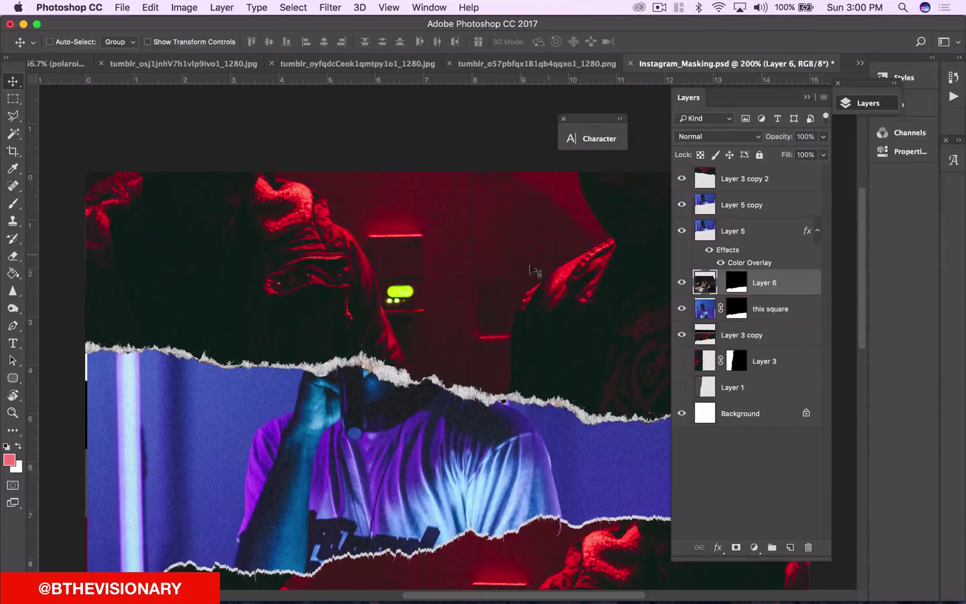
left_click(475, 290, "super")
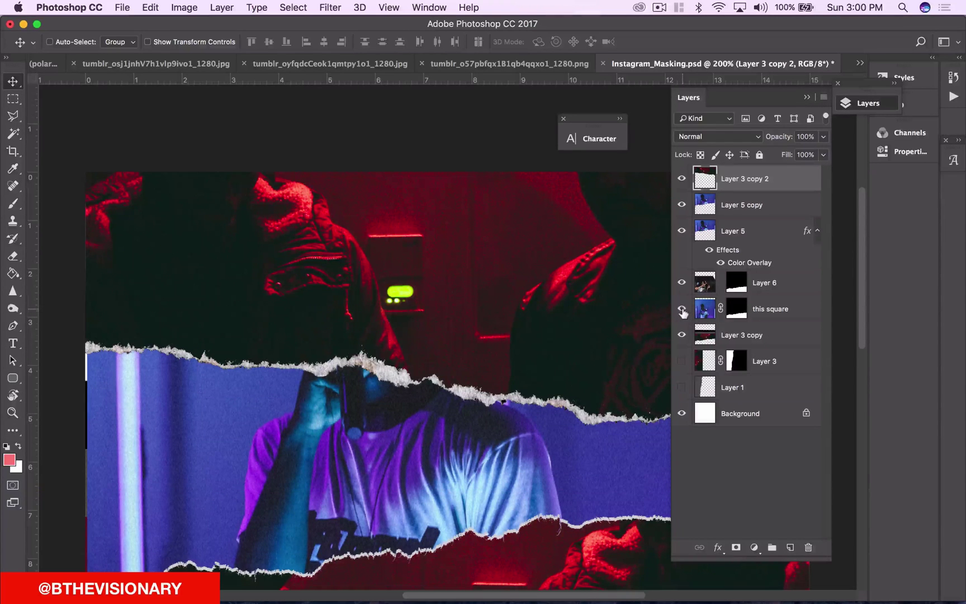
key("super+minus")
key("super+minus")
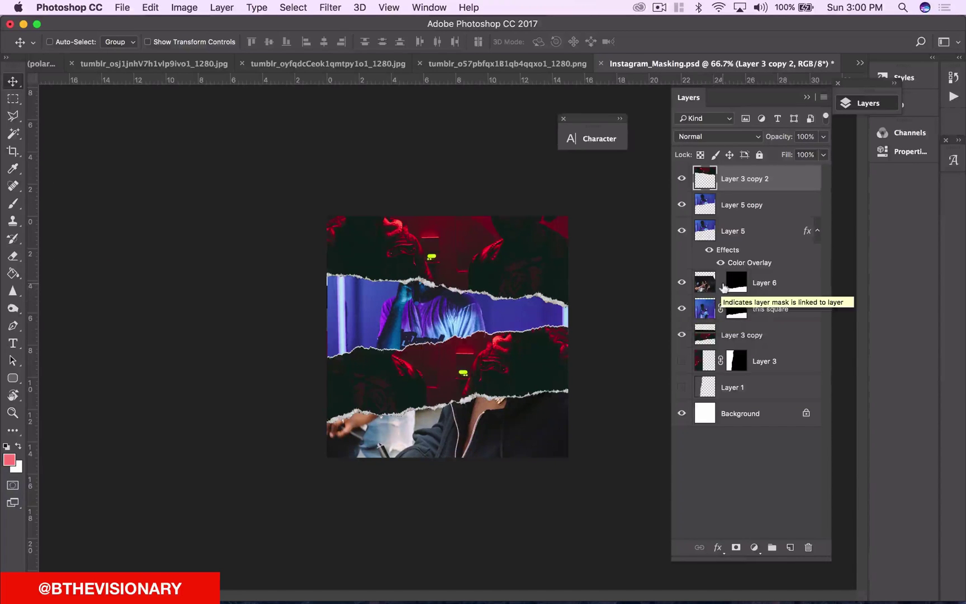
left_click(682, 308)
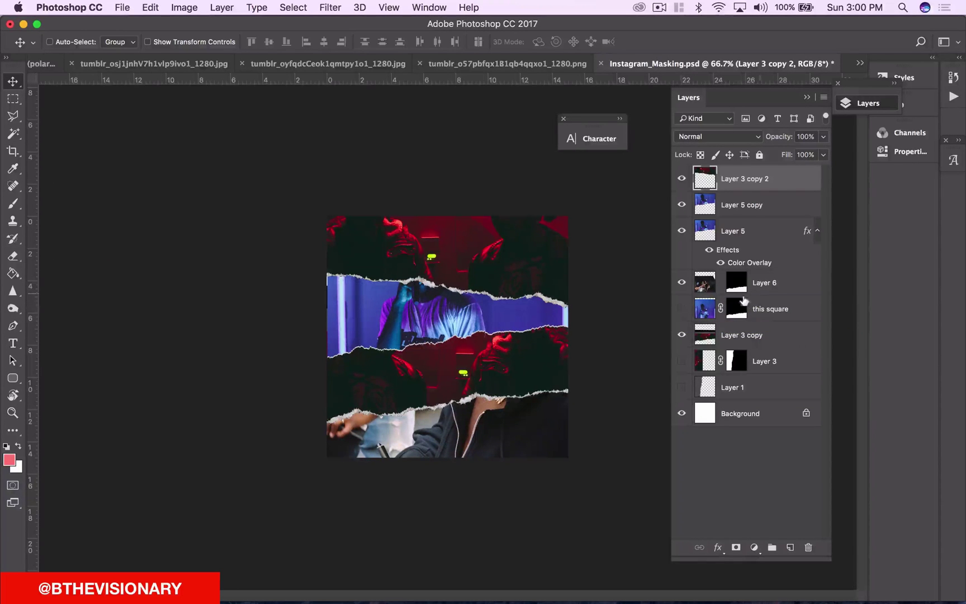
left_click(768, 311)
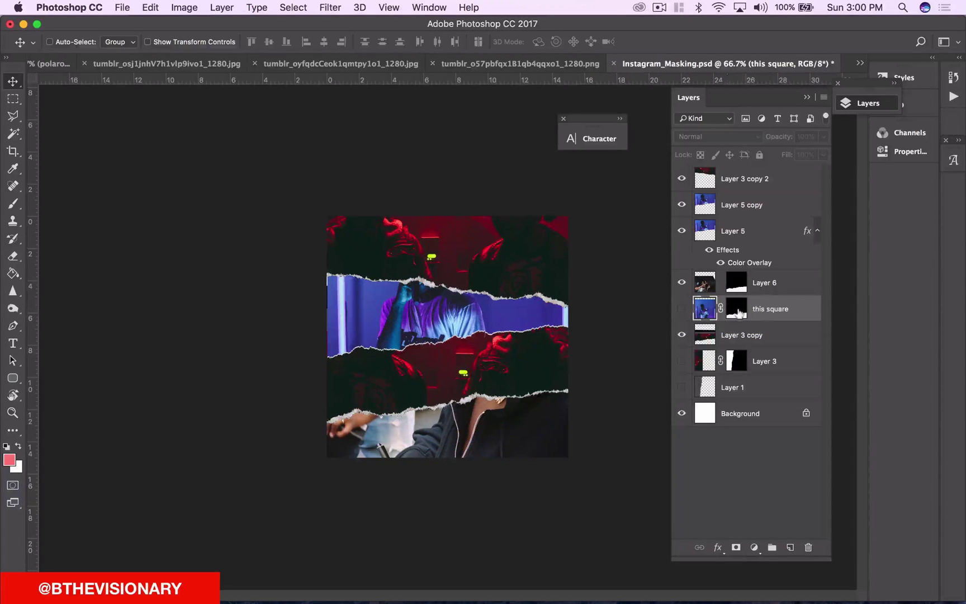
left_click_drag(734, 312, 745, 399)
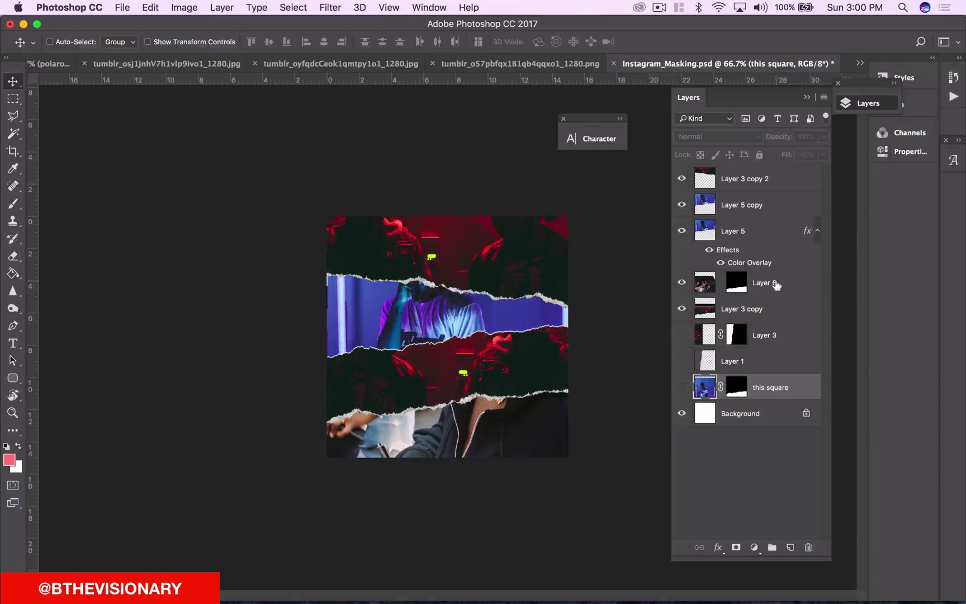
Step: Reposition the photo on Layer 6 within the lowest strip and link it to its mask
left_click_drag(515, 417, 408, 414)
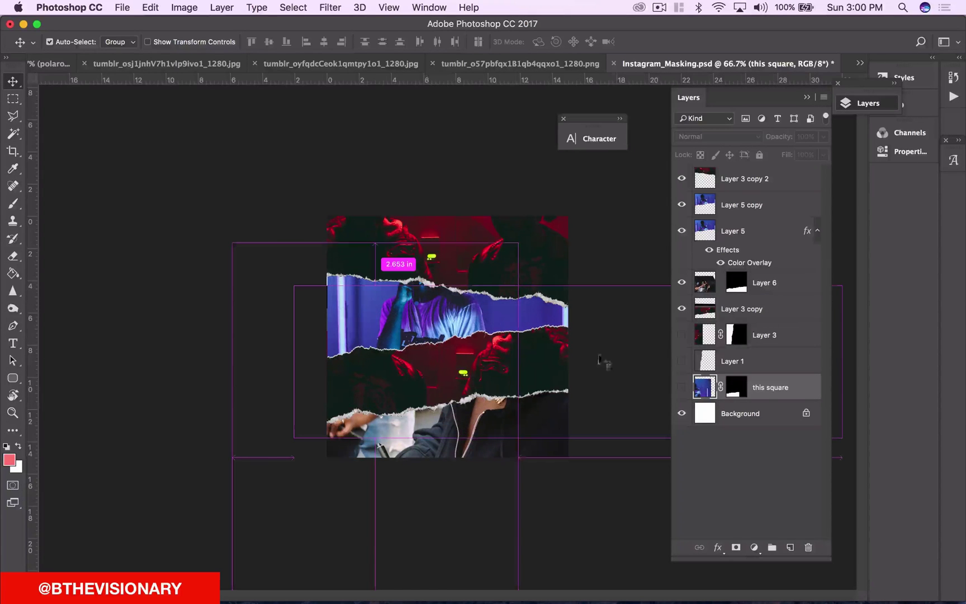
left_click(695, 293)
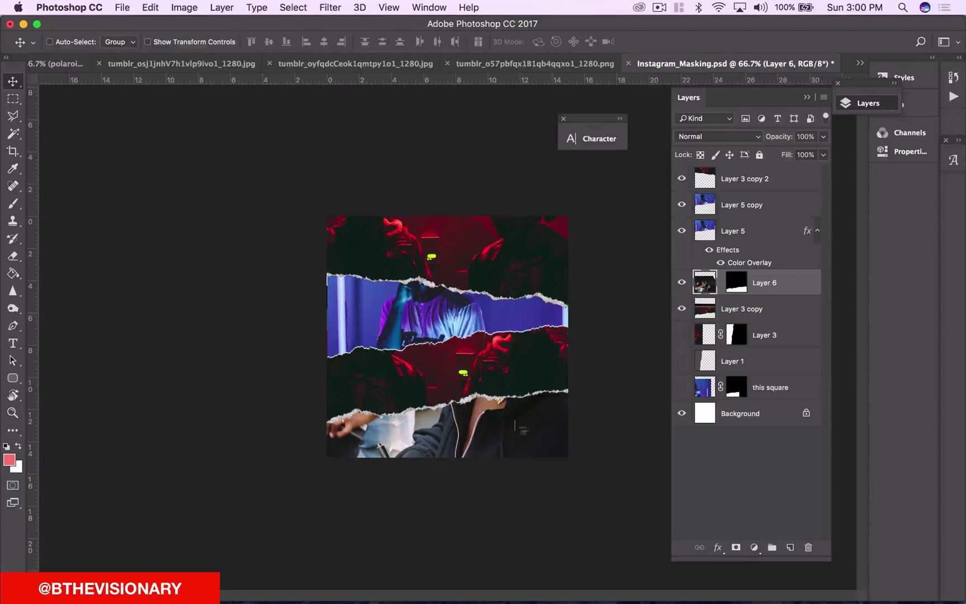
left_click_drag(522, 430, 553, 369)
mouse_move(514, 428)
left_mouse_down()
mouse_move(441, 481)
mouse_move(531, 428)
mouse_move(470, 492)
mouse_move(491, 438)
mouse_move(529, 416)
mouse_move(502, 425)
mouse_move(513, 427)
mouse_move(473, 422)
mouse_move(652, 408)
mouse_move(364, 280)
mouse_move(559, 246)
mouse_move(562, 441)
mouse_move(509, 430)
mouse_move(512, 416)
left_mouse_up()
left_click_drag(603, 382, 596, 434)
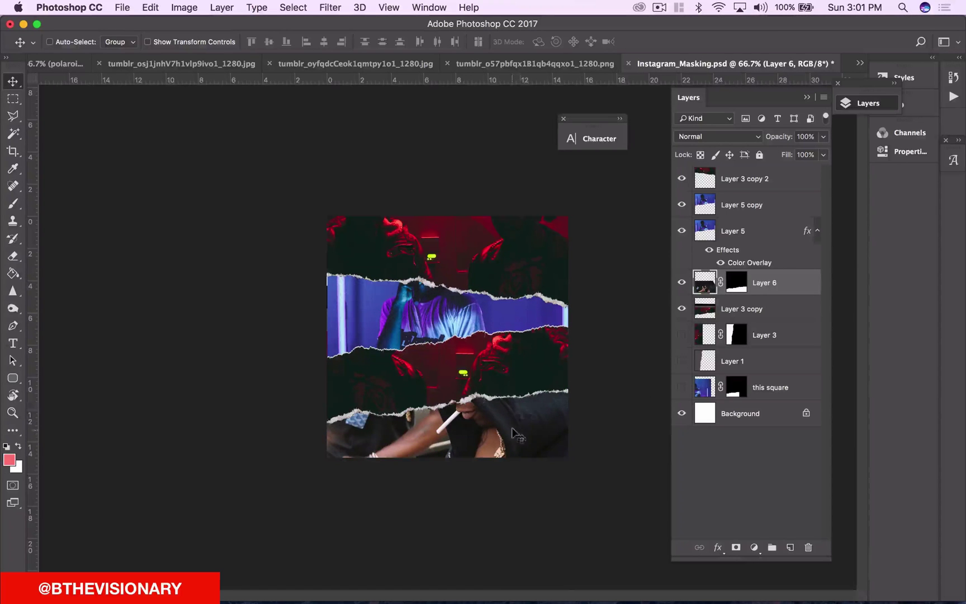
left_click_drag(520, 436, 527, 392)
Step: Lock all of Layer 6 and try moving it on the canvas to test the lock
left_click(760, 155)
left_click_drag(495, 370, 504, 374)
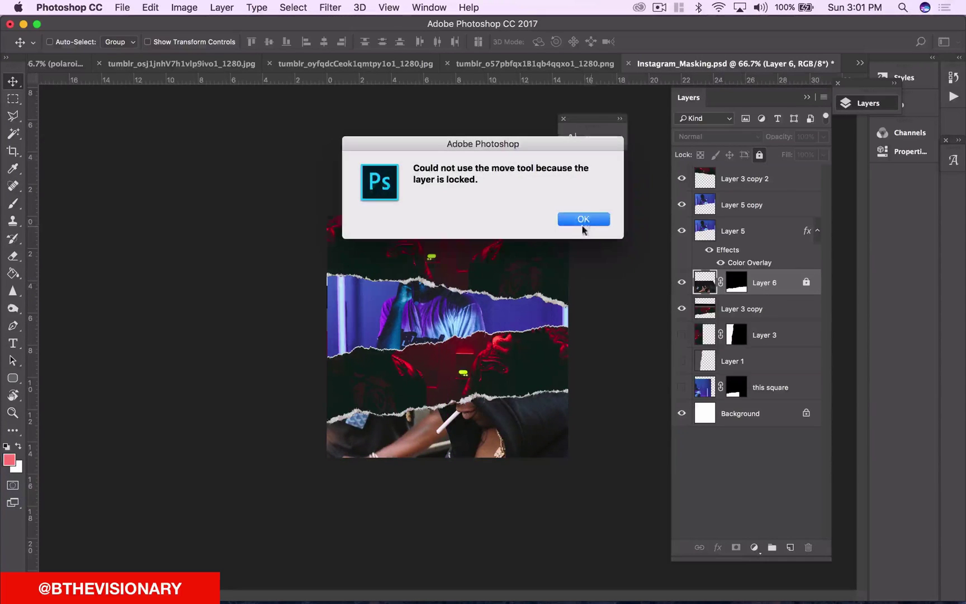
left_click(583, 224)
left_click(501, 377)
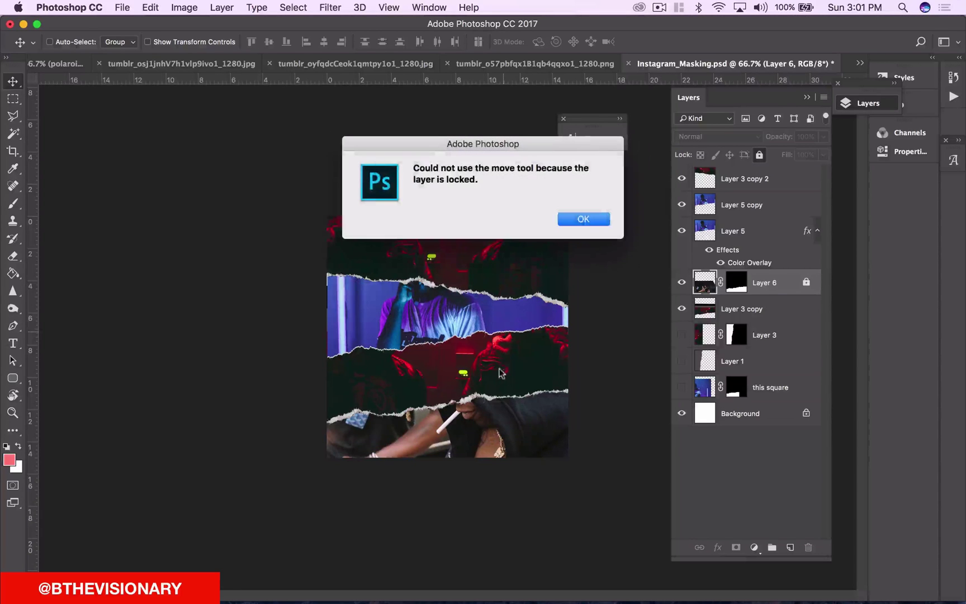
left_click(597, 222)
Step: Toggle Layer 3 copy's visibility to examine which torn strip it holds
left_click(682, 311)
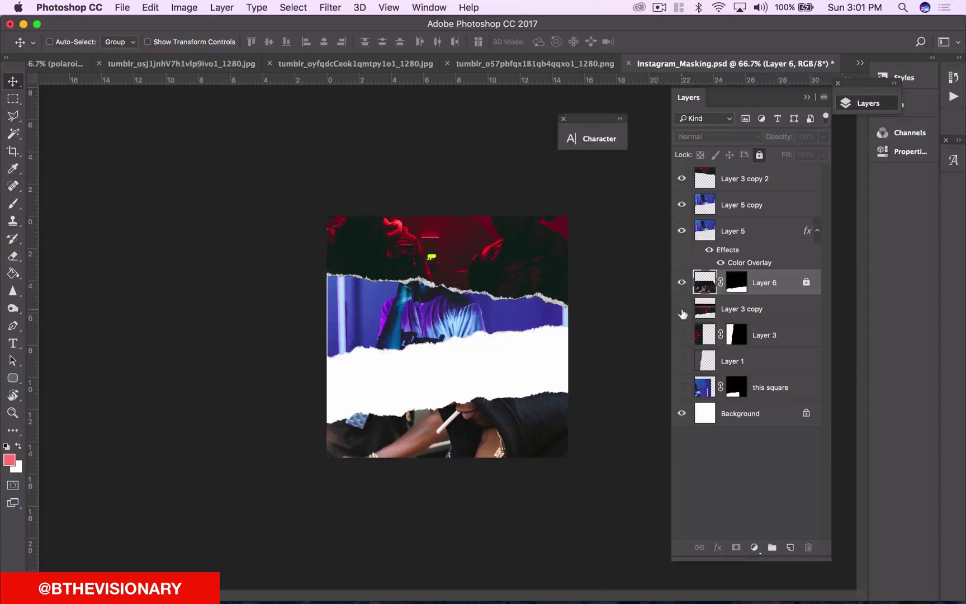
left_click(683, 311)
left_click(683, 311)
left_click(682, 311)
left_click(683, 311)
left_click(683, 311)
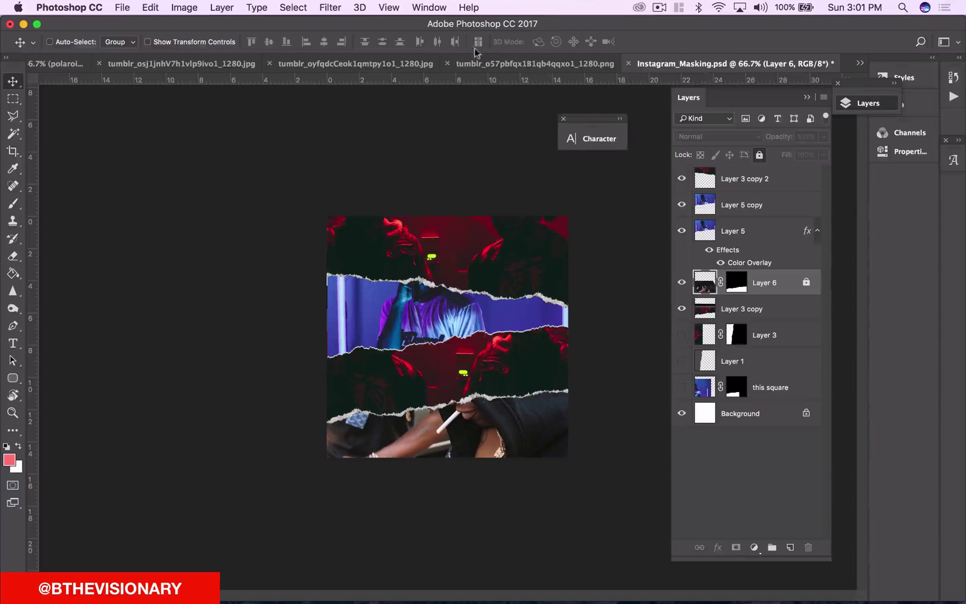
Step: Copy the entire Porsche photo from its own document and return to Instagram_Masking.psd
left_click(540, 66)
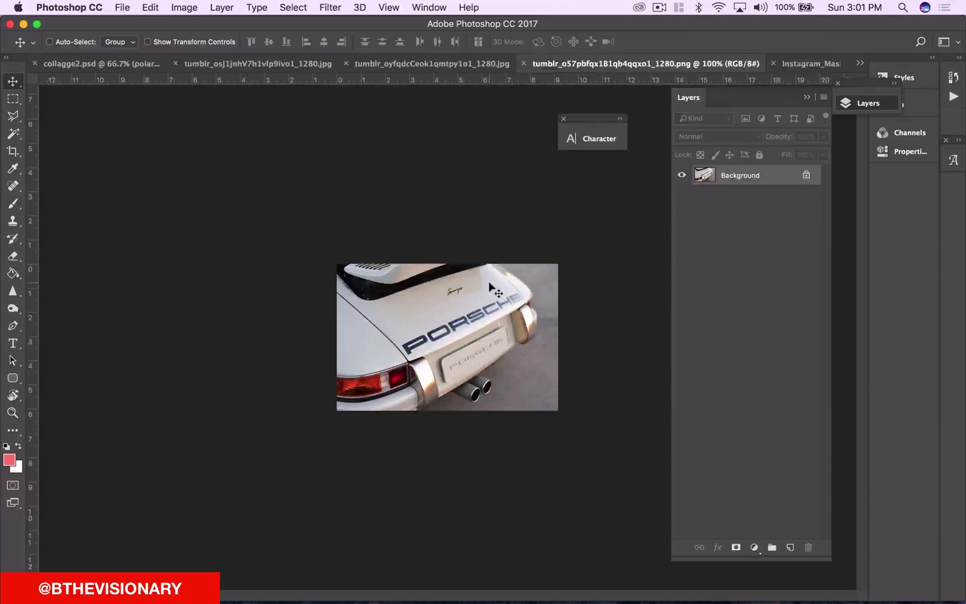
key("super+a")
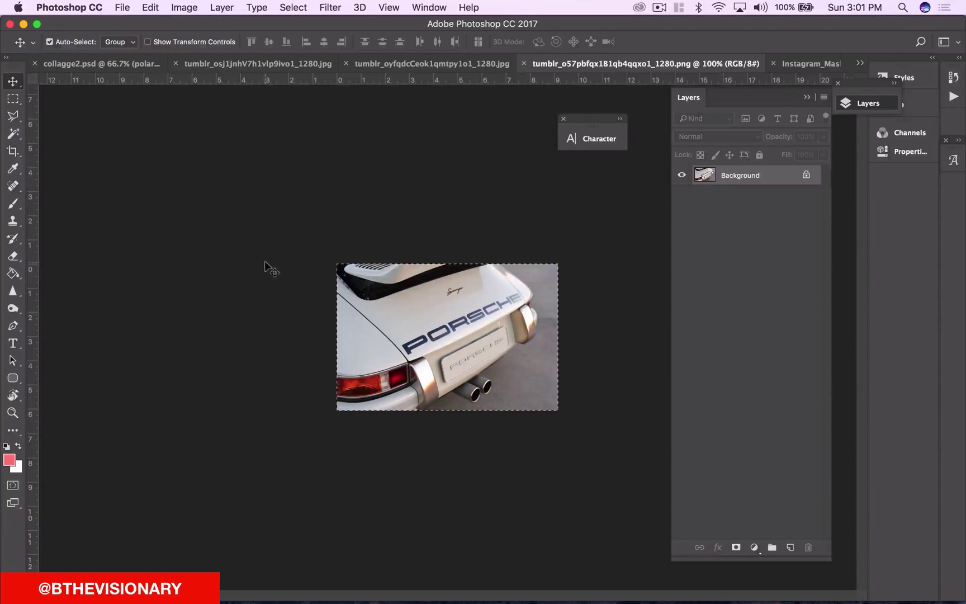
left_click(149, 8)
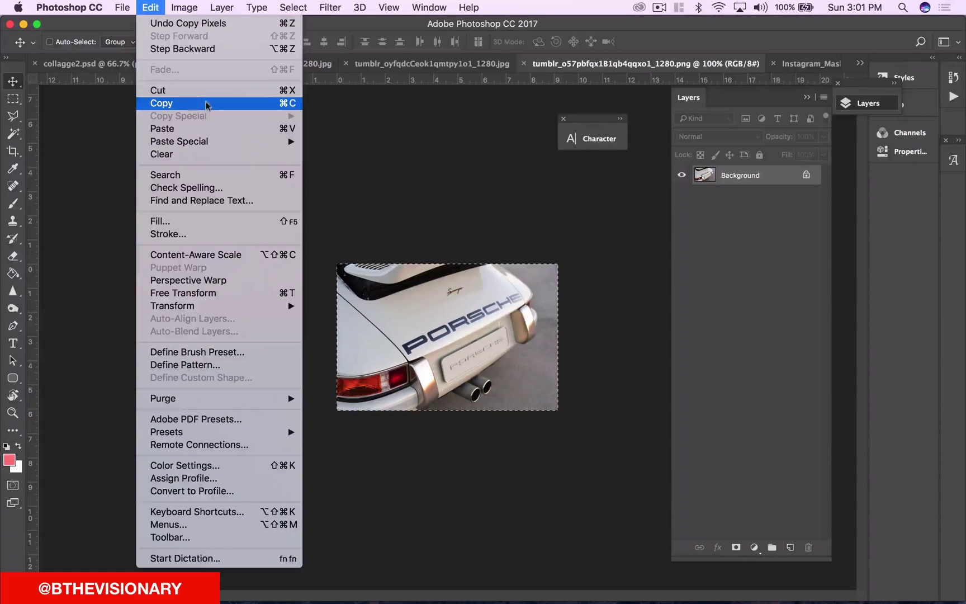
left_click(206, 103)
left_click(811, 63)
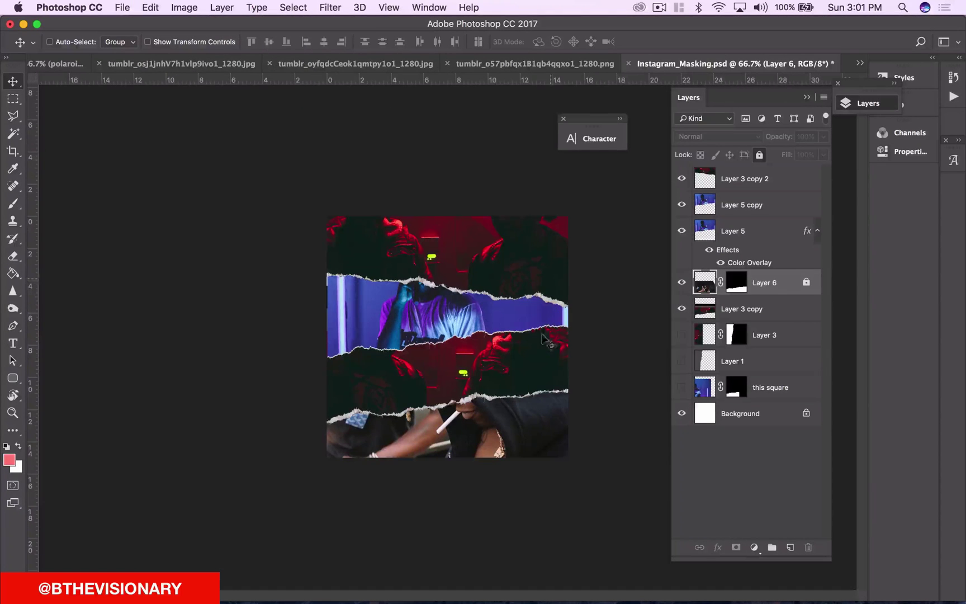
Step: Load Layer 3 copy's outline as a selection and paste the copied Porsche photo into it
left_click(704, 311)
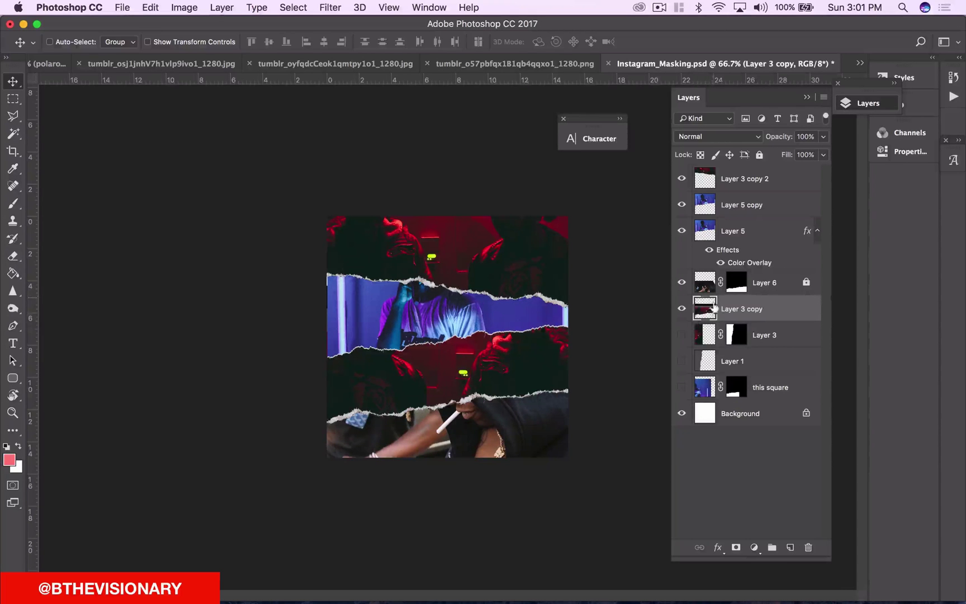
key("super")
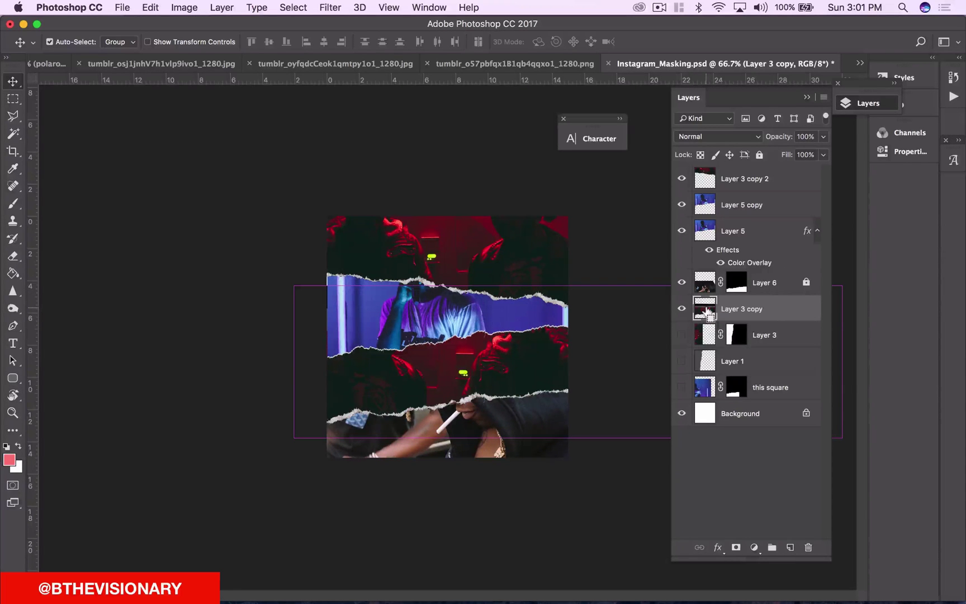
left_click(707, 312, "super")
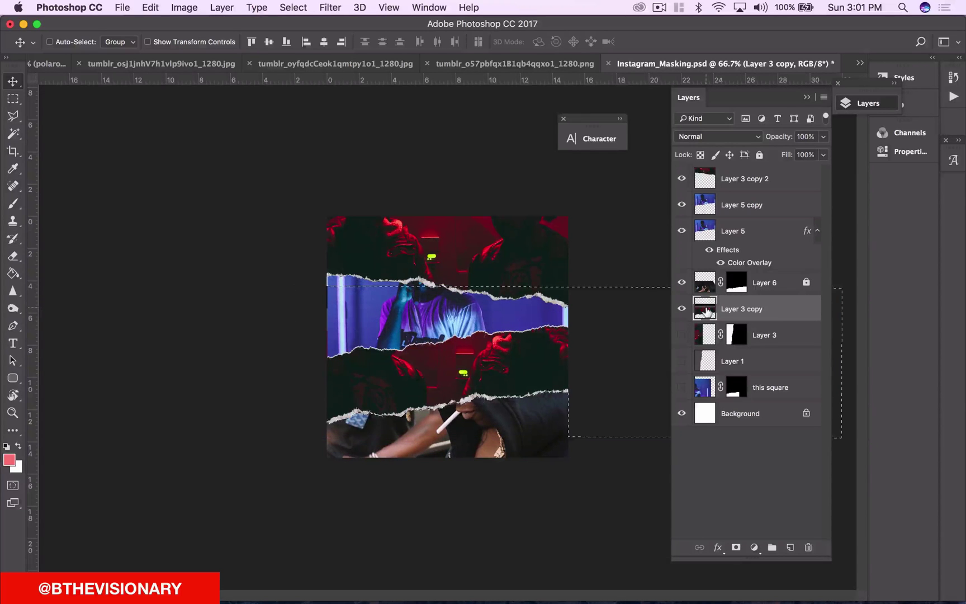
left_click(682, 309)
left_click(682, 309)
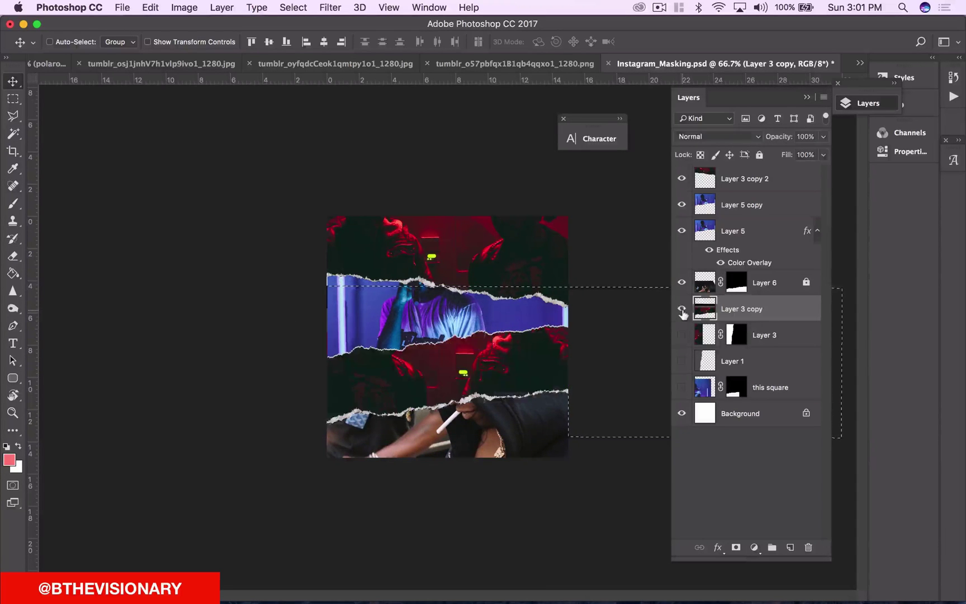
left_click(150, 7)
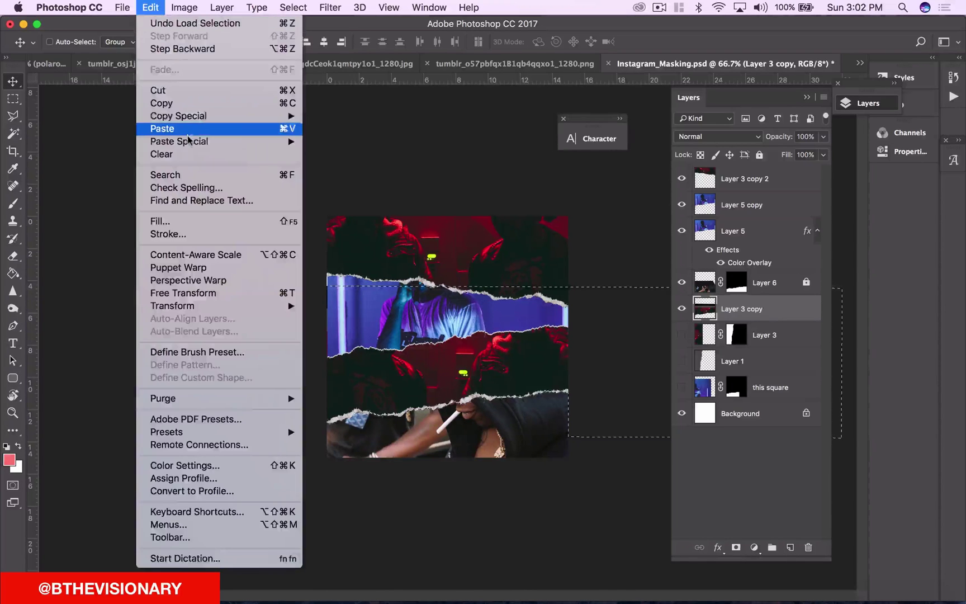
mouse_move(269, 142)
left_click(353, 152)
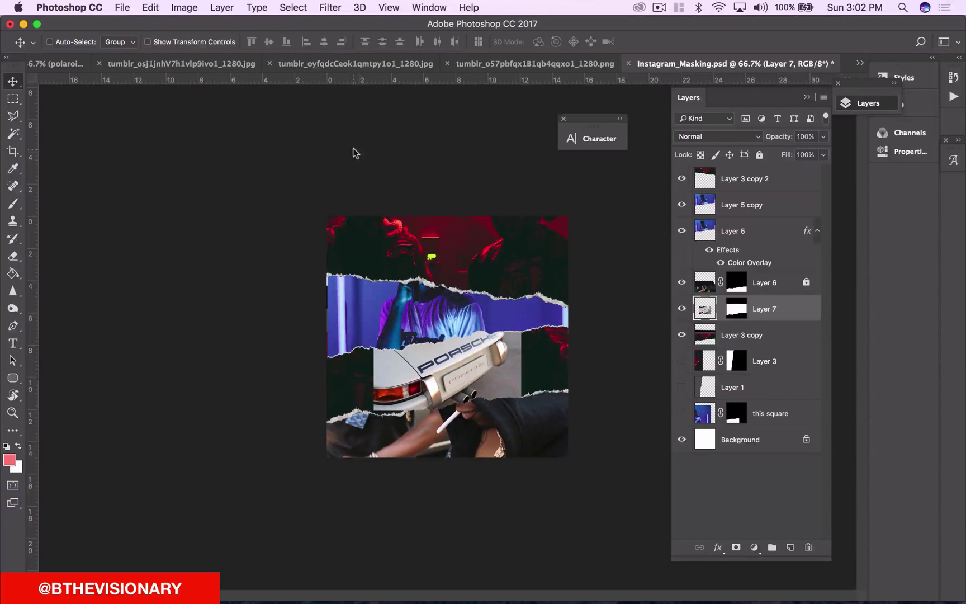
Step: Enlarge and position the Porsche photo on Layer 7 to fill the third strip, and link it to its mask
key("super+t")
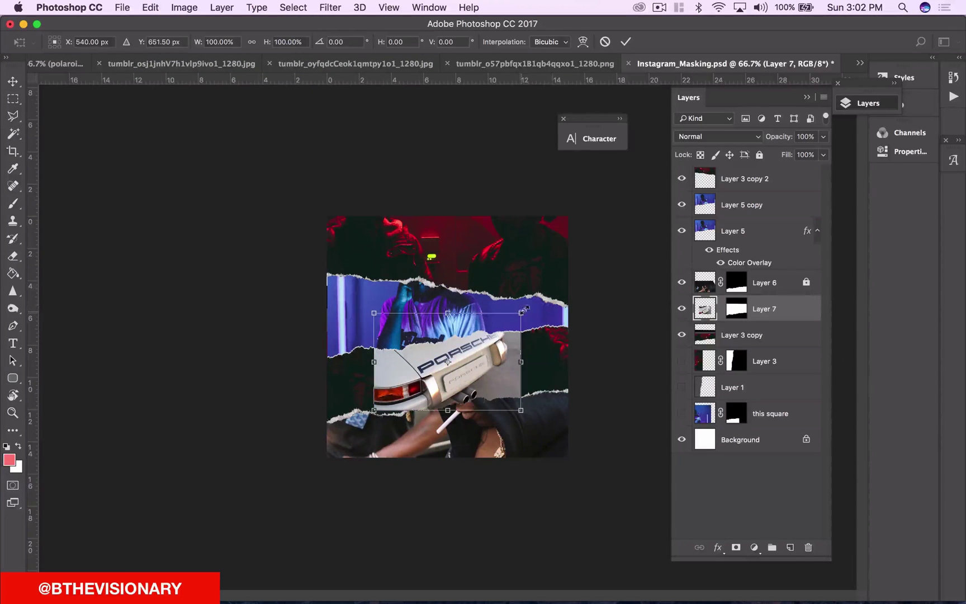
left_click_drag(524, 311, 586, 271)
left_click_drag(531, 359, 529, 345)
left_click(626, 42)
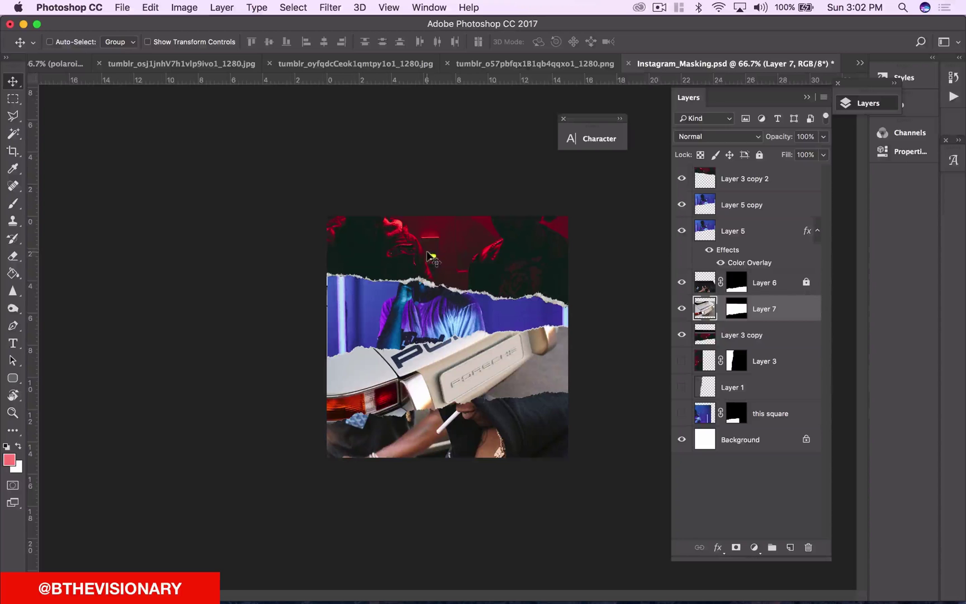
left_click(721, 309)
key("super+l")
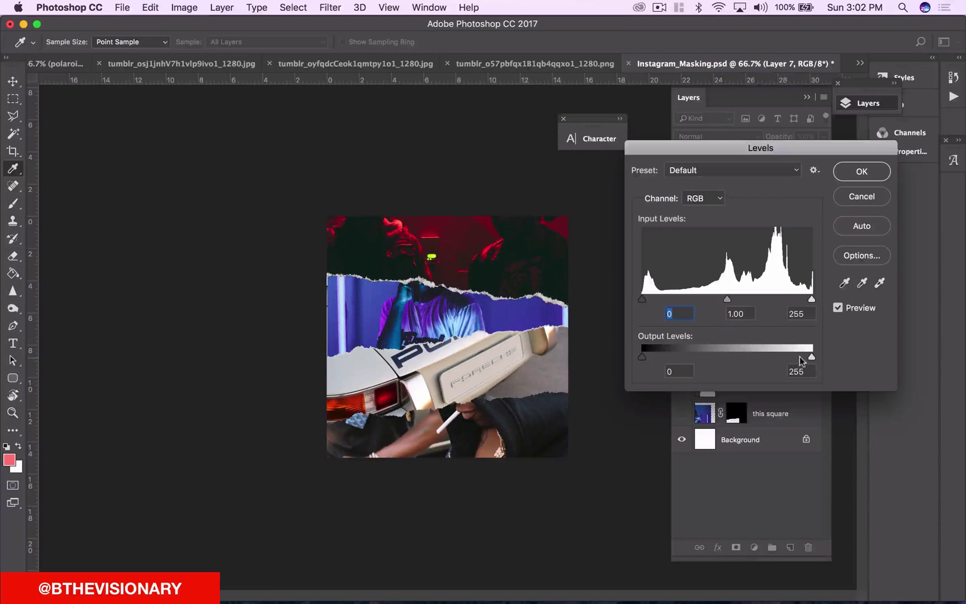
mouse_move(801, 358)
left_mouse_down()
mouse_move(712, 367)
mouse_move(819, 363)
left_mouse_up()
mouse_move(643, 358)
left_mouse_down()
mouse_move(695, 362)
mouse_move(627, 362)
left_mouse_up()
left_click(856, 202)
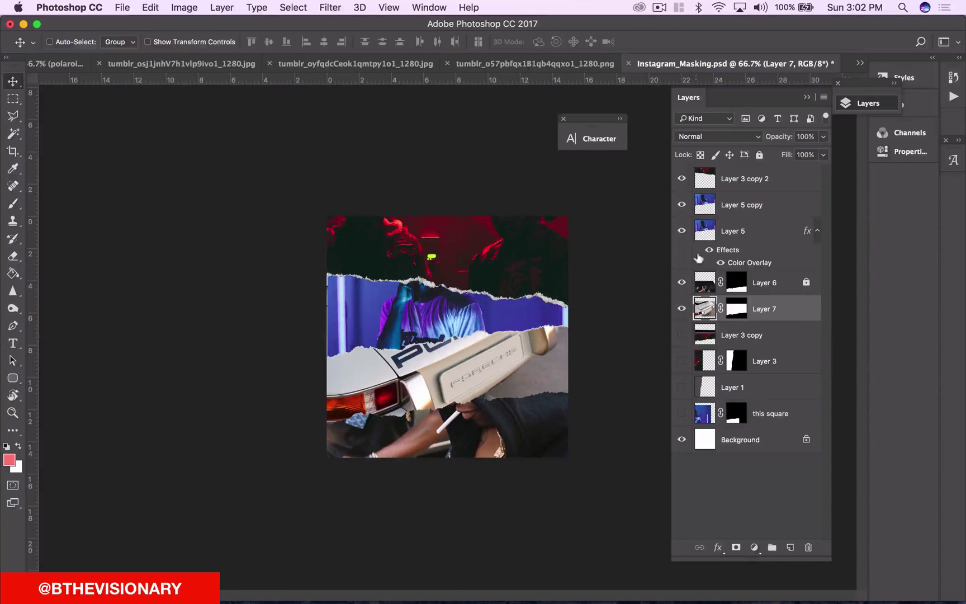
Step: Copy the whole photo from tumblr_oyfqdcCeok1qmtpy1o1_1280.jpg and paste it above Layer 5 in Instagram_Masking.psd
key("super")
left_click(681, 232)
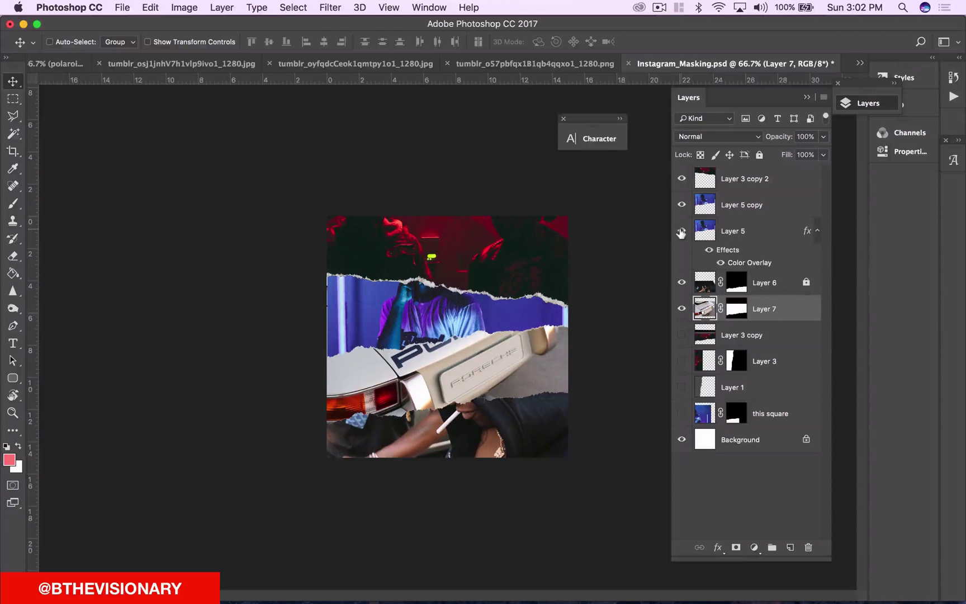
left_click(738, 236)
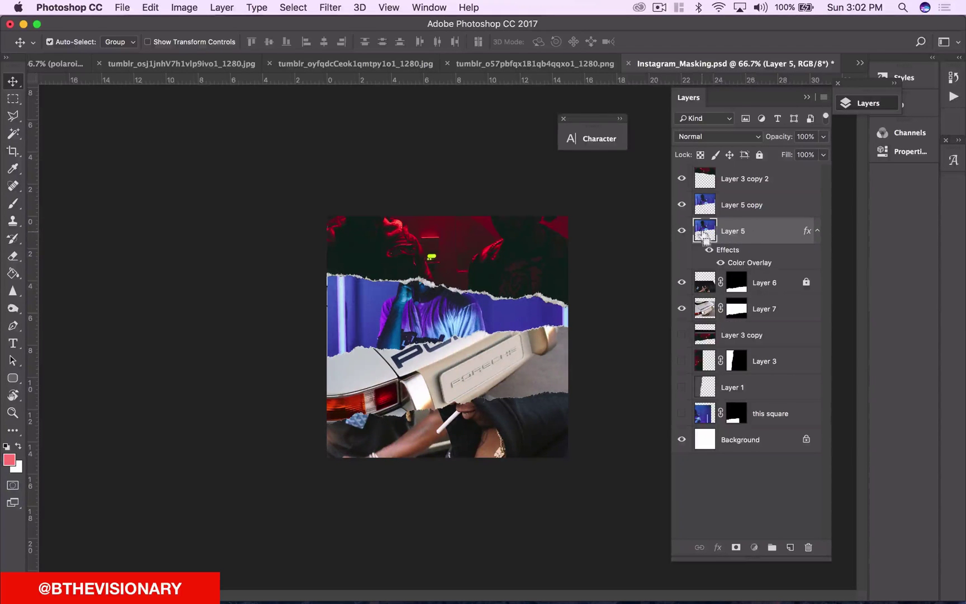
left_click(400, 67)
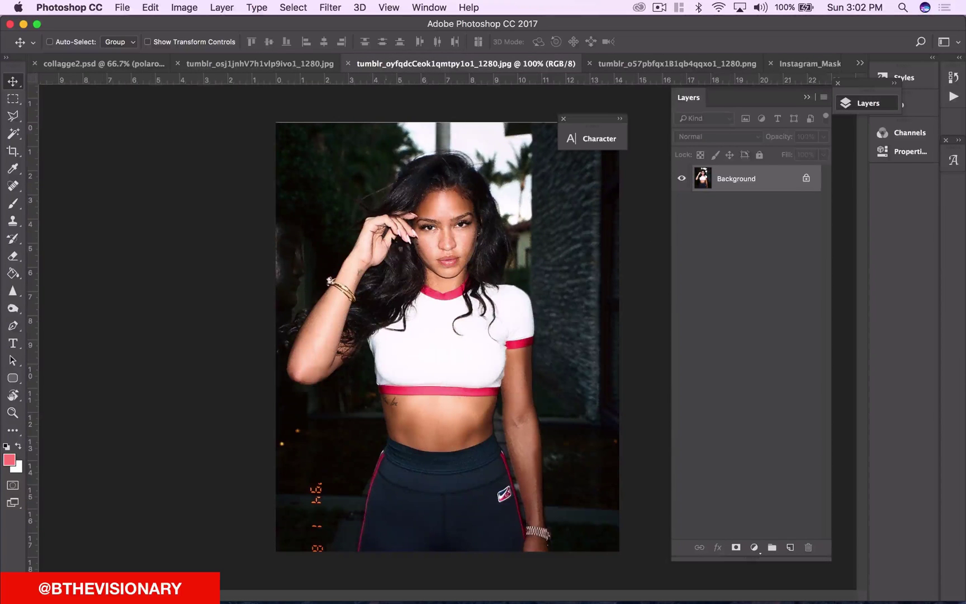
key("super+a")
key("super+c")
left_click(810, 63)
key("super+v")
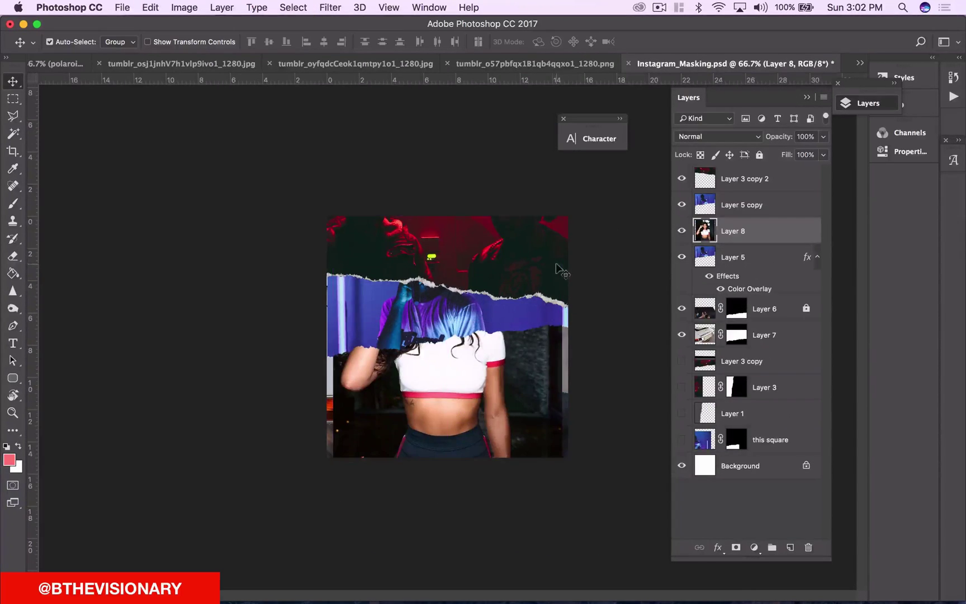
Step: Bring Layer 8 to the top of the layer stack and enlarge its photo to cover the whole canvas
mouse_move(490, 399)
left_mouse_down()
mouse_move(480, 249)
mouse_move(532, 260)
mouse_move(538, 302)
mouse_move(468, 330)
mouse_move(475, 385)
left_mouse_up()
key("super+shift+bracketright")
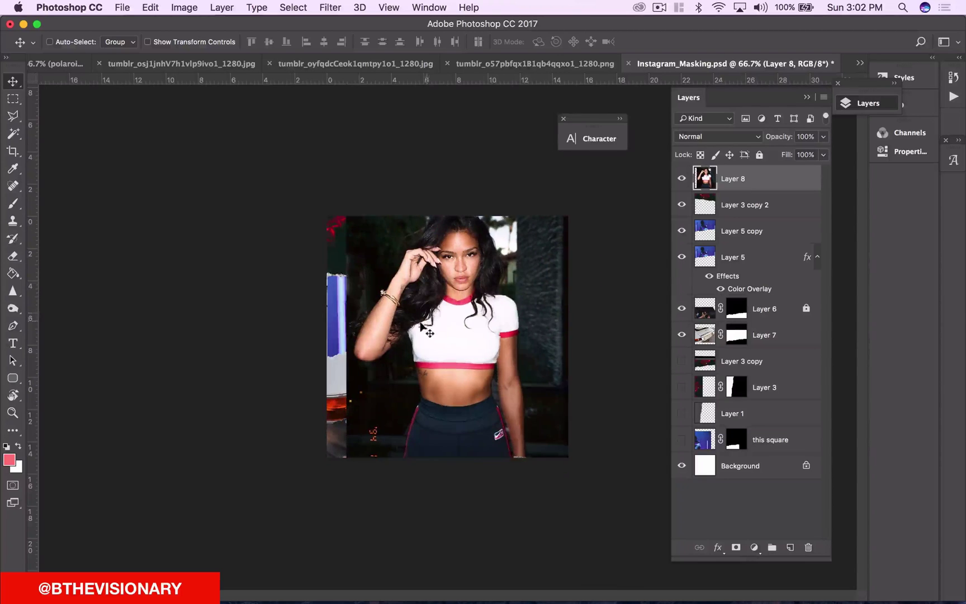
left_click_drag(423, 330, 404, 334)
key("super+t")
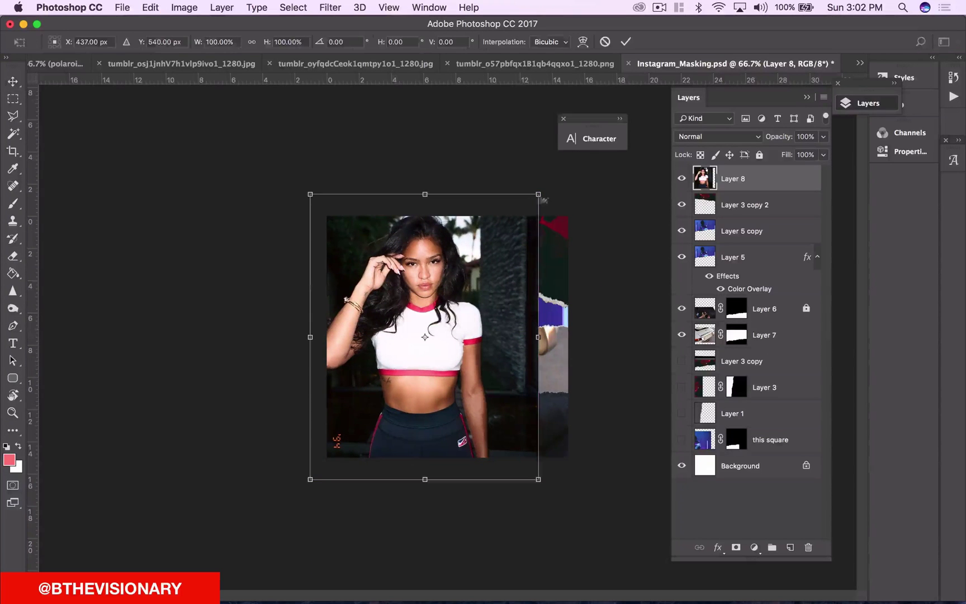
left_click_drag(539, 194, 596, 166)
left_click(626, 42)
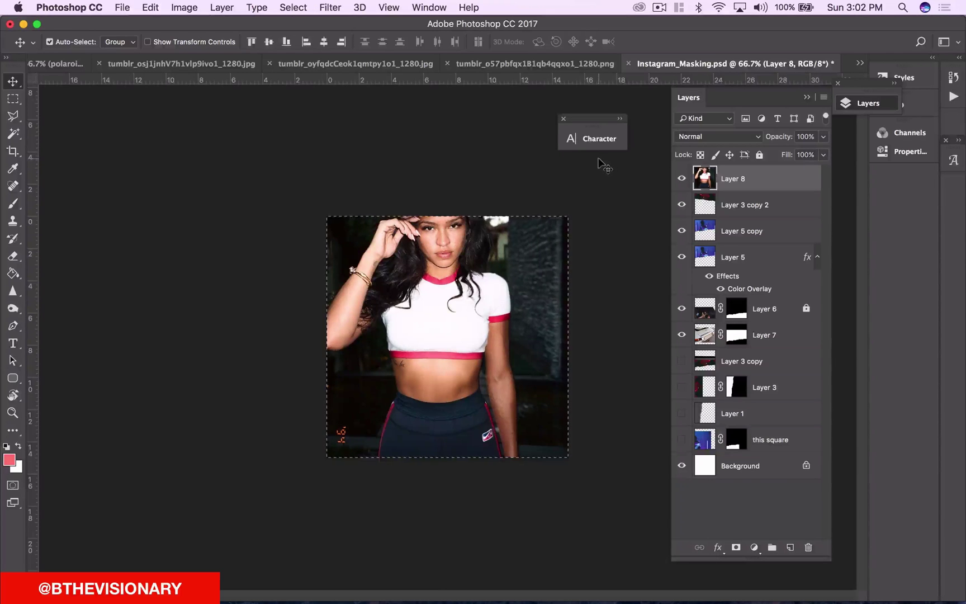
Step: Cut the entire enlarged photo from Layer 8 and delete the emptied layer
key("super+a")
key("BackSpace")
key("BackSpace")
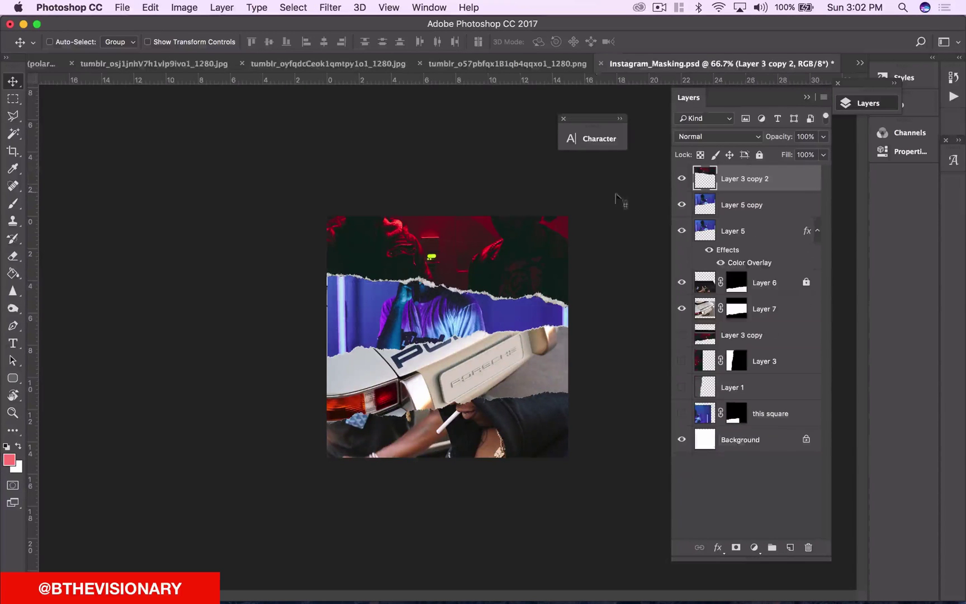
Step: Load Layer 5 copy's outline as a selection and paste the cut photo into it
left_click(703, 178, "super")
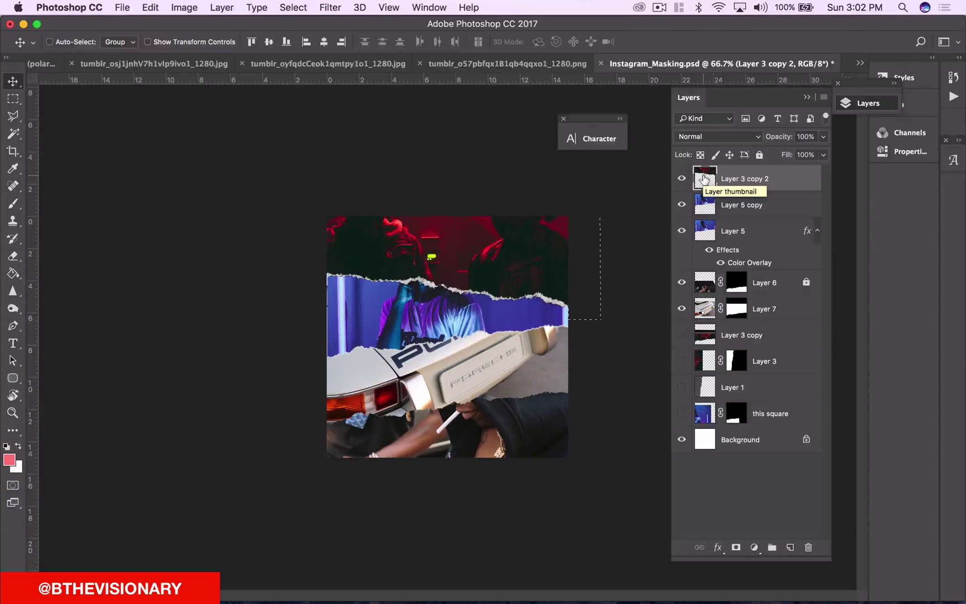
left_click(706, 205, "super")
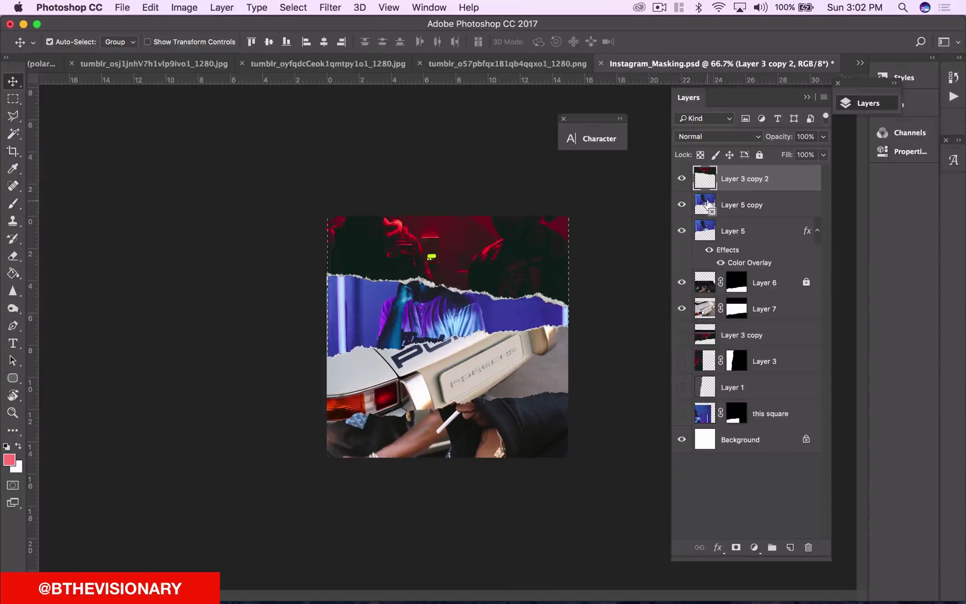
key("super+alt+shift+v")
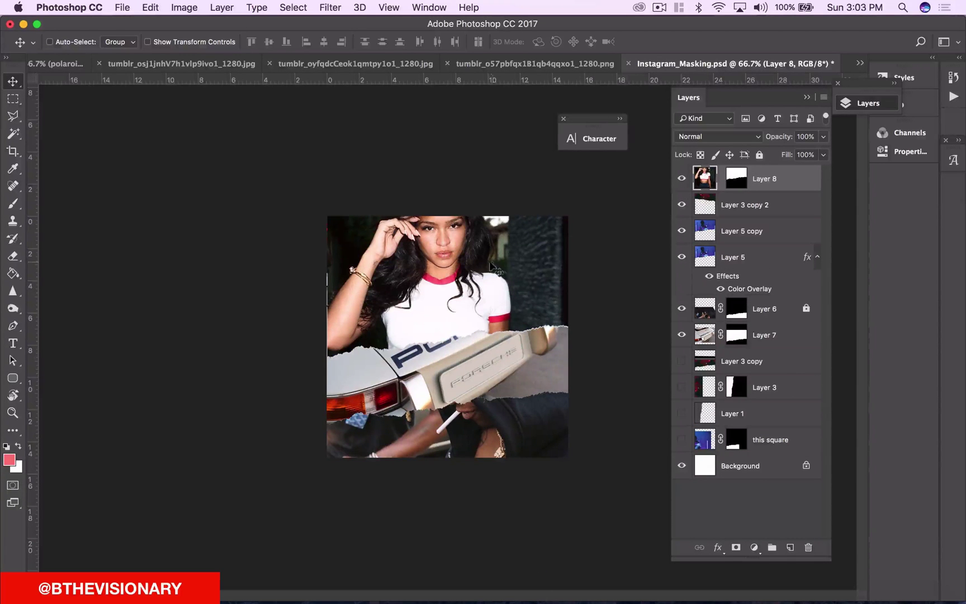
Step: Place Layer 8 beneath Layer 3 copy 2 and position its photo so the woman's face shows in the second strip
key("super+bracketleft")
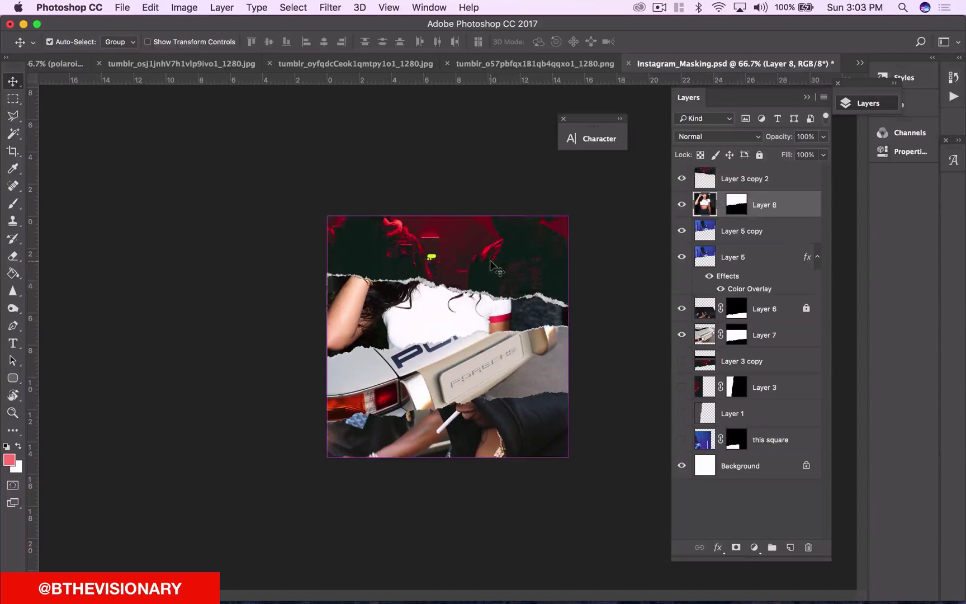
left_click_drag(401, 307, 423, 355)
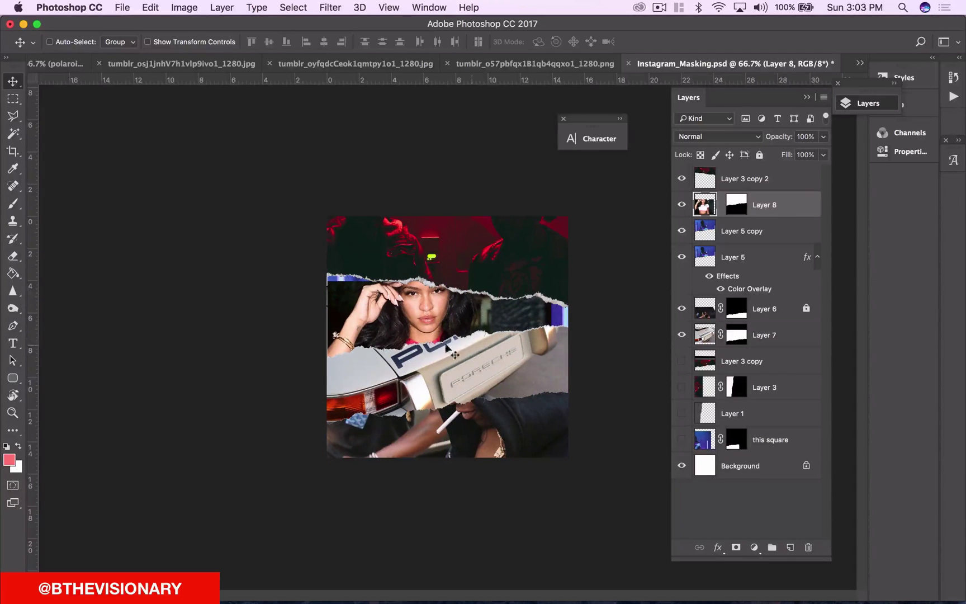
Step: Examine both ends and the torn edges of the second strip for areas the new photo leaves uncovered
key("super+equal")
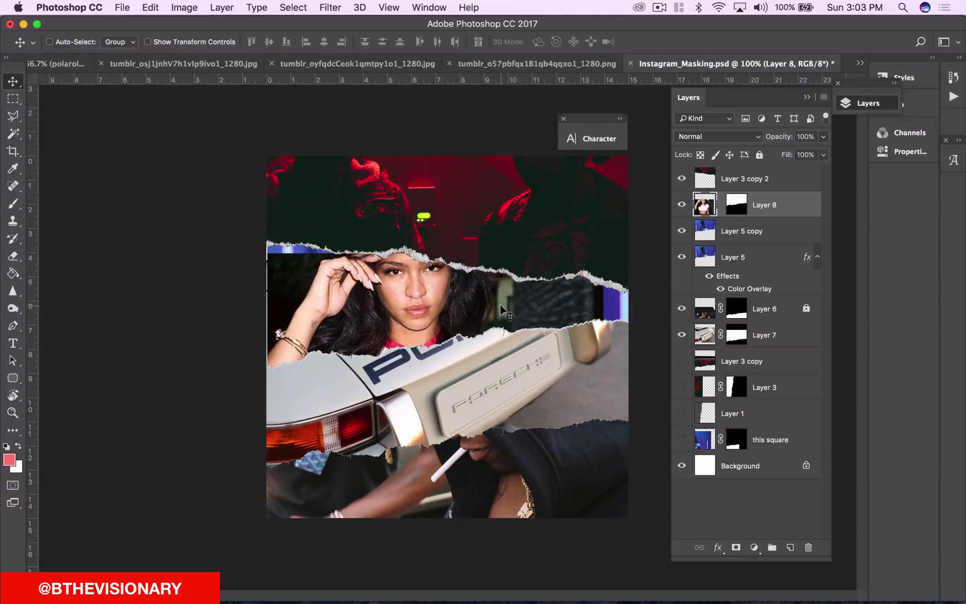
key("super+equal")
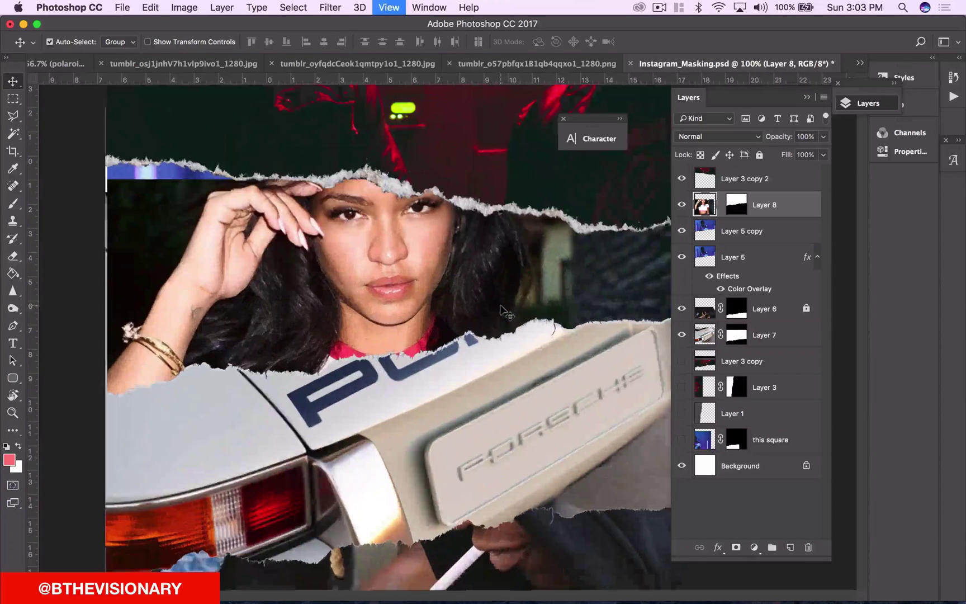
scroll(395, 283, "left", 10)
scroll(396, 282, "up", 2)
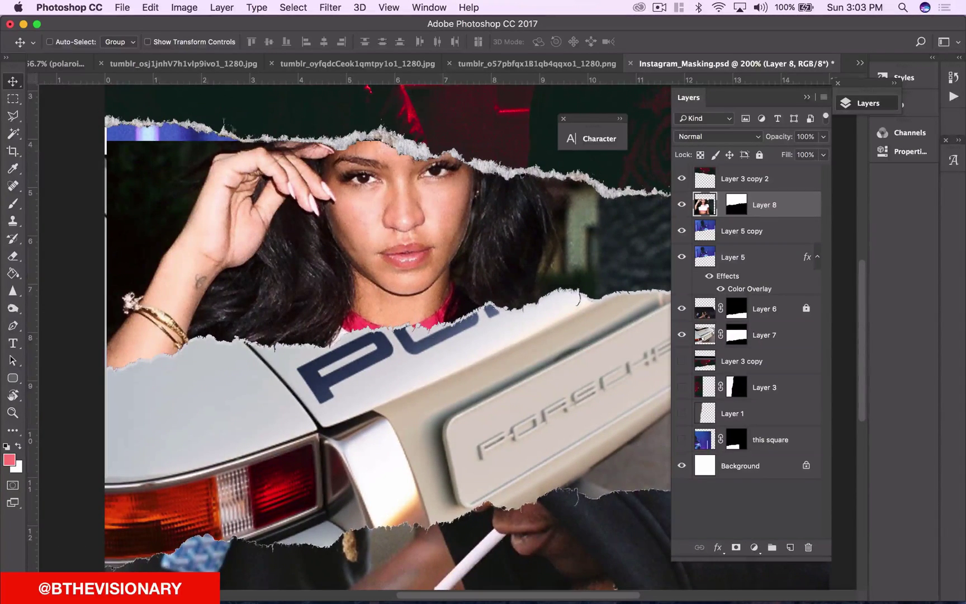
scroll(241, 190, "right", 10)
scroll(241, 190, "down", 3)
scroll(241, 190, "left", 12)
scroll(241, 191, "up", 3)
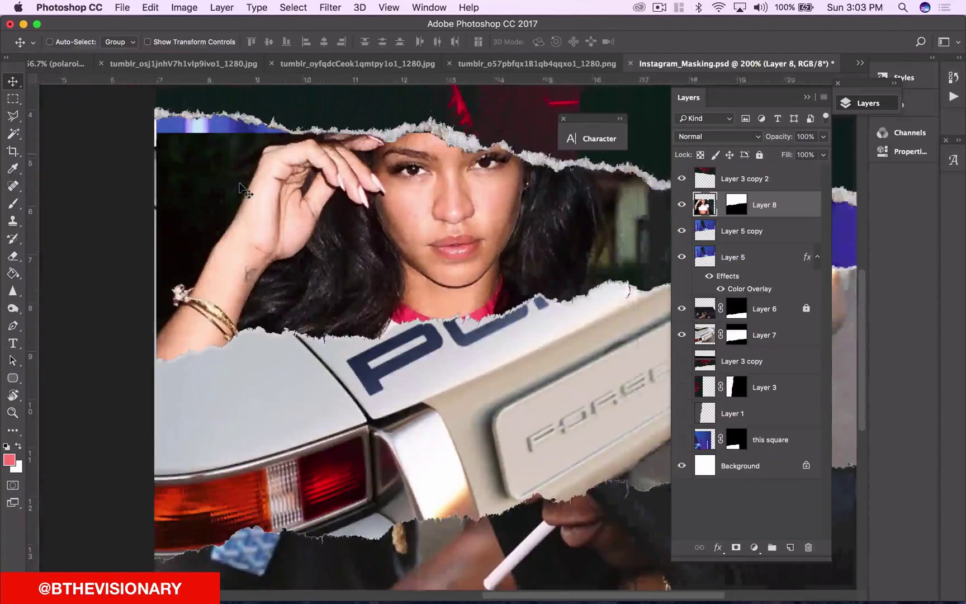
scroll(242, 189, "right", 2)
scroll(242, 189, "down", 1)
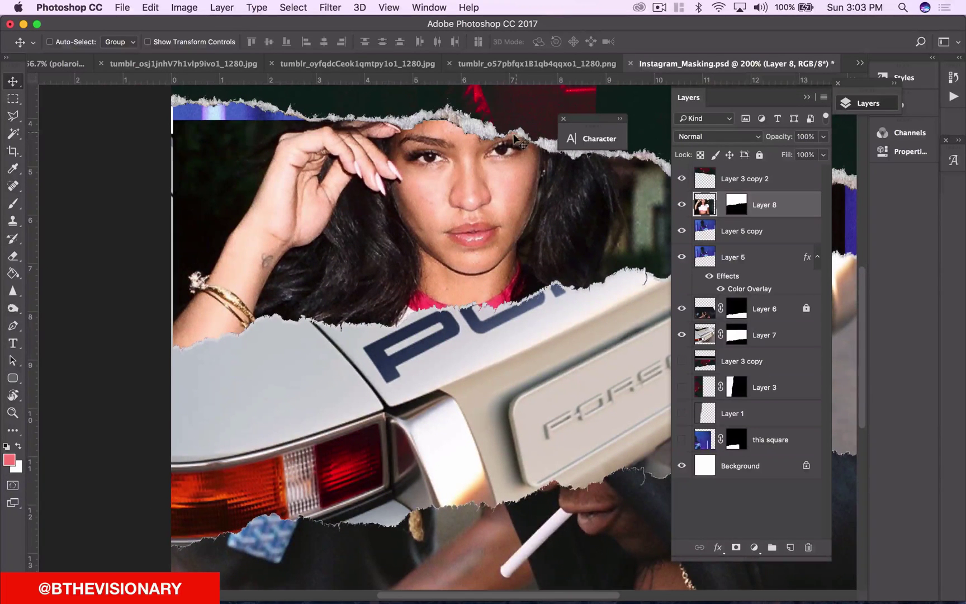
scroll(528, 178, "right", 15)
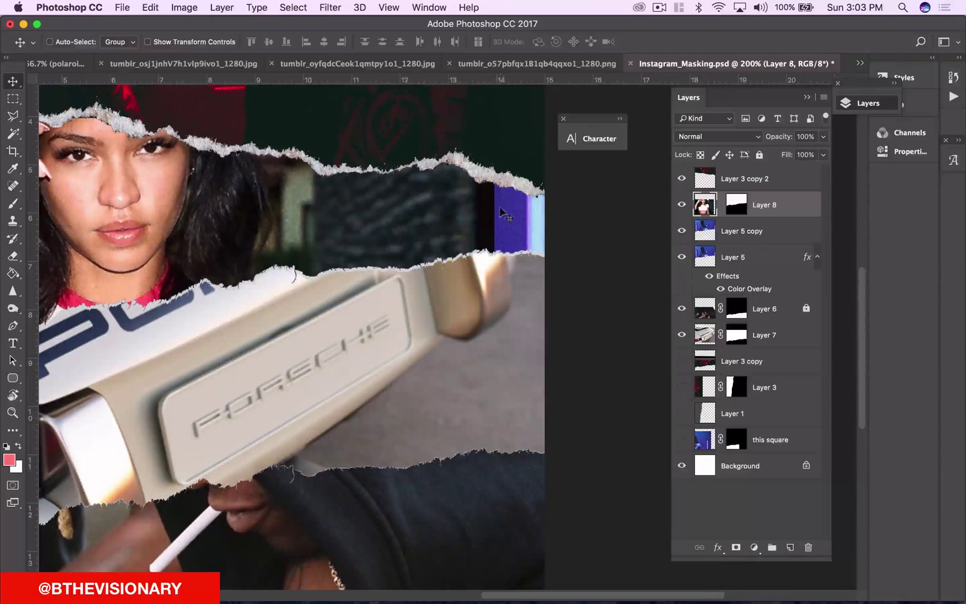
scroll(530, 252, "left", 20)
scroll(531, 252, "up", 7)
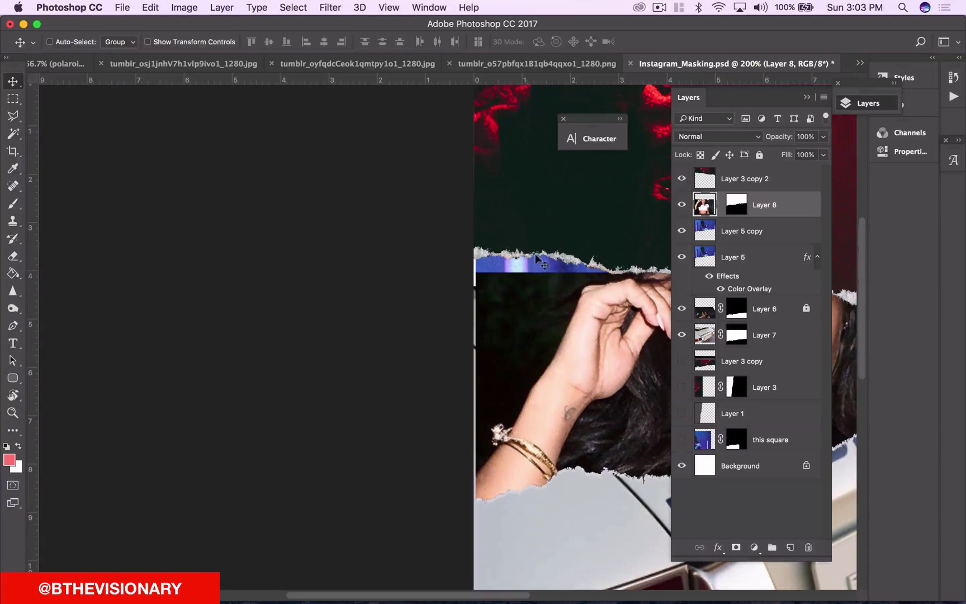
scroll(559, 252, "right", 14)
scroll(559, 252, "down", 2)
scroll(559, 252, "left", 1)
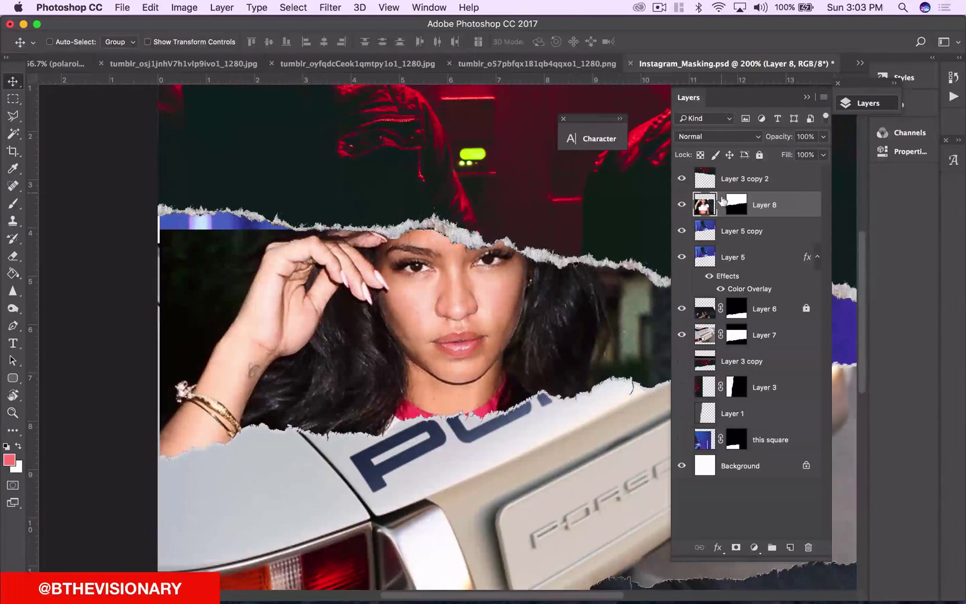
Step: Link Layer 8's photo to its mask and duplicate the layer
scroll(633, 236, "right", 6)
scroll(633, 236, "down", 1)
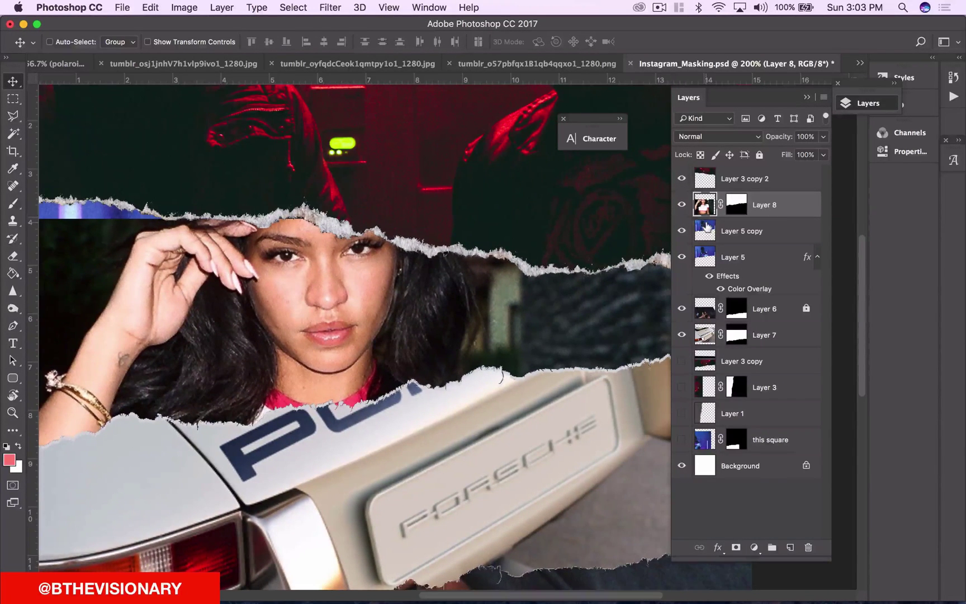
key("super+j")
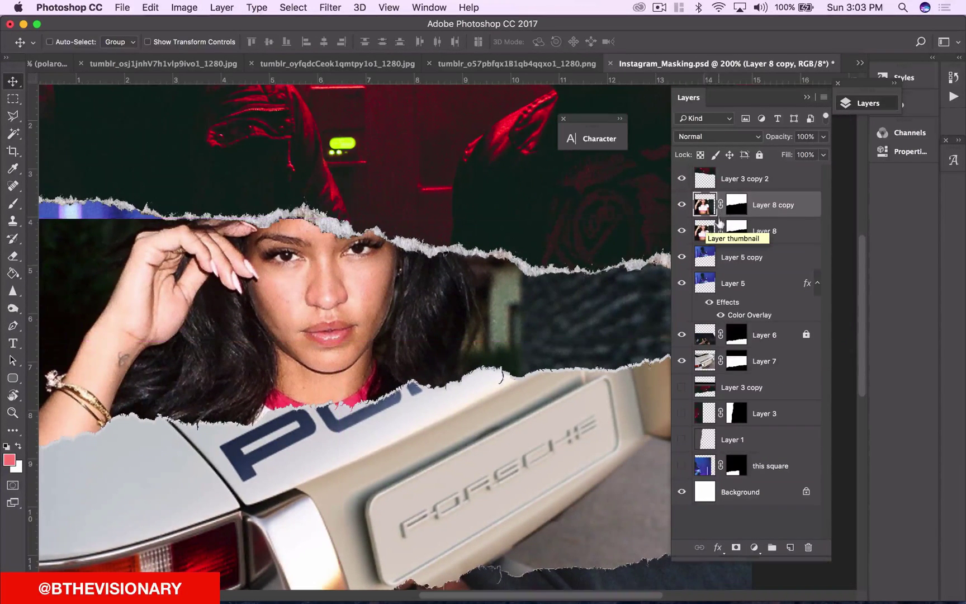
Step: Compare the second strip with Layer 8 copy and Layer 8 hidden and shown, leaving both visible
left_click(681, 207)
left_click(681, 205)
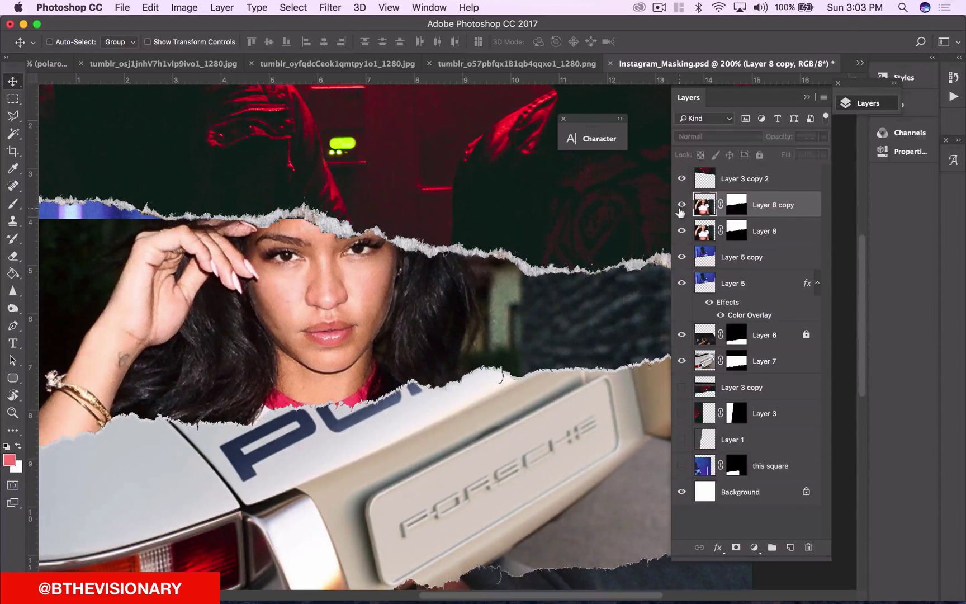
left_click(682, 206)
left_click(682, 206)
left_click(682, 230)
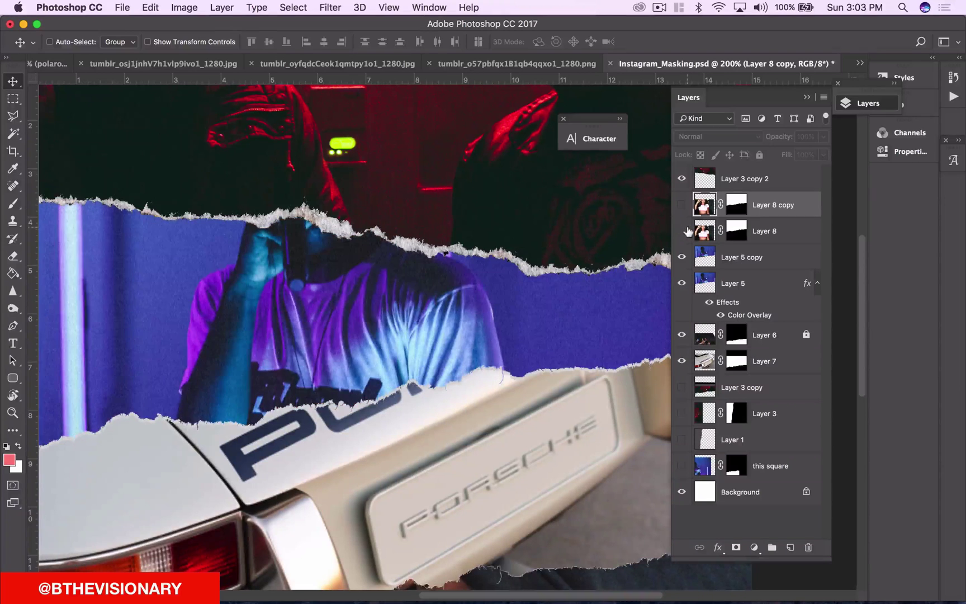
left_click(682, 230)
left_click(682, 230)
left_click(682, 231)
left_click(682, 231)
left_click(682, 231)
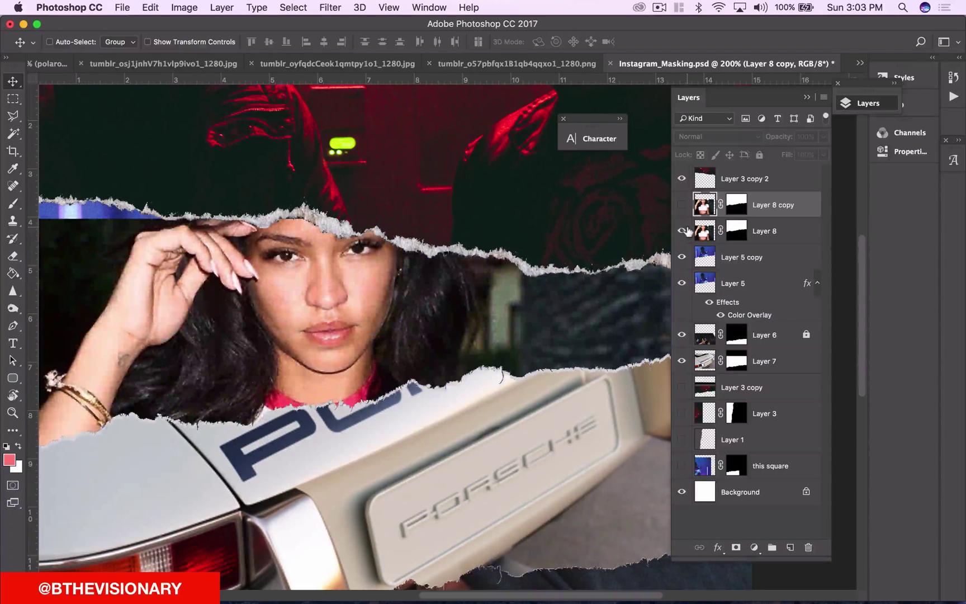
left_click(683, 205)
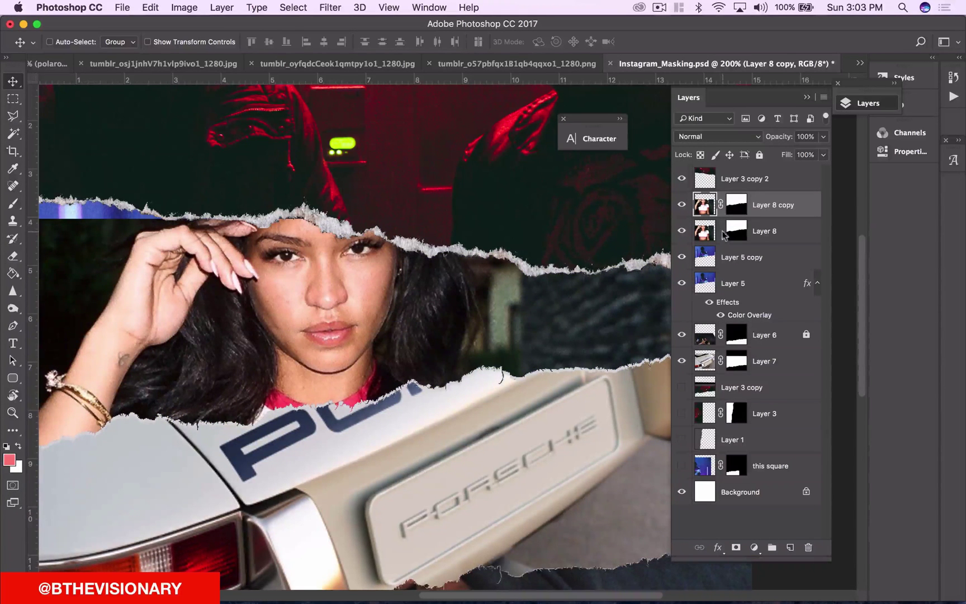
Step: With Layer 8 copy hidden, shift Layer 8's unlinked photo rightward to X 543 px to fill the strip's right-hand gap, and show the copy again
key("super+1")
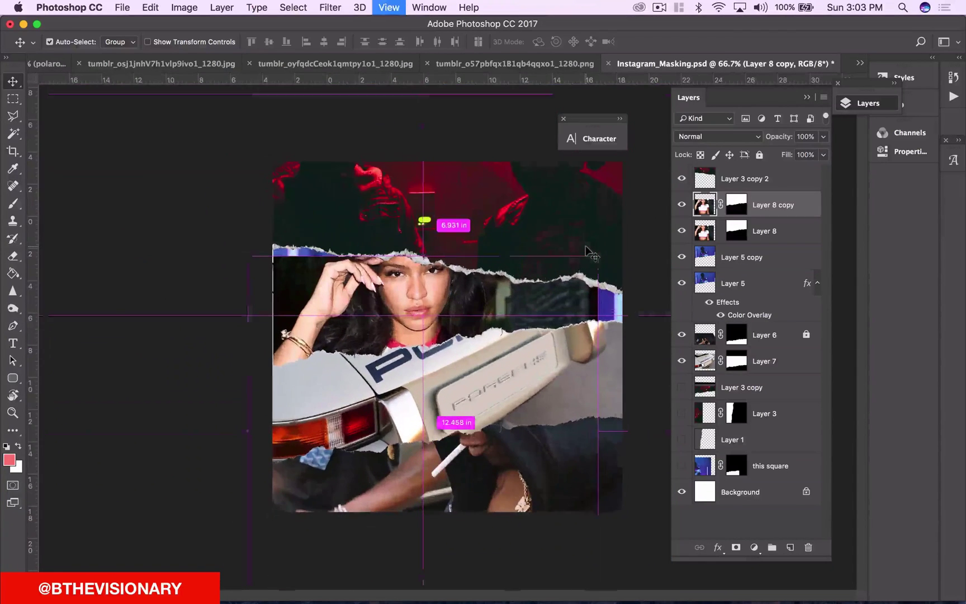
left_click(684, 205)
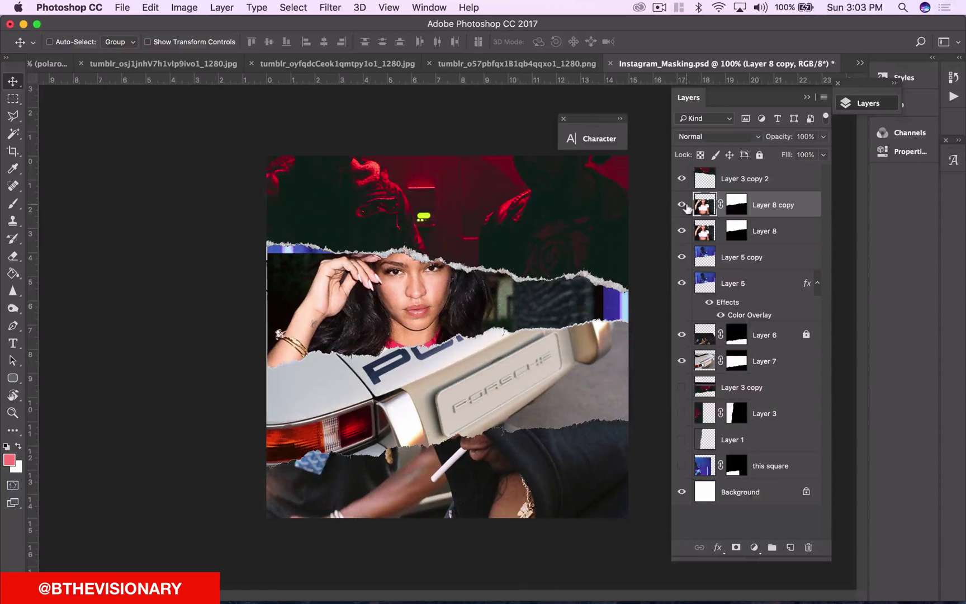
left_click(766, 231)
key("super+t")
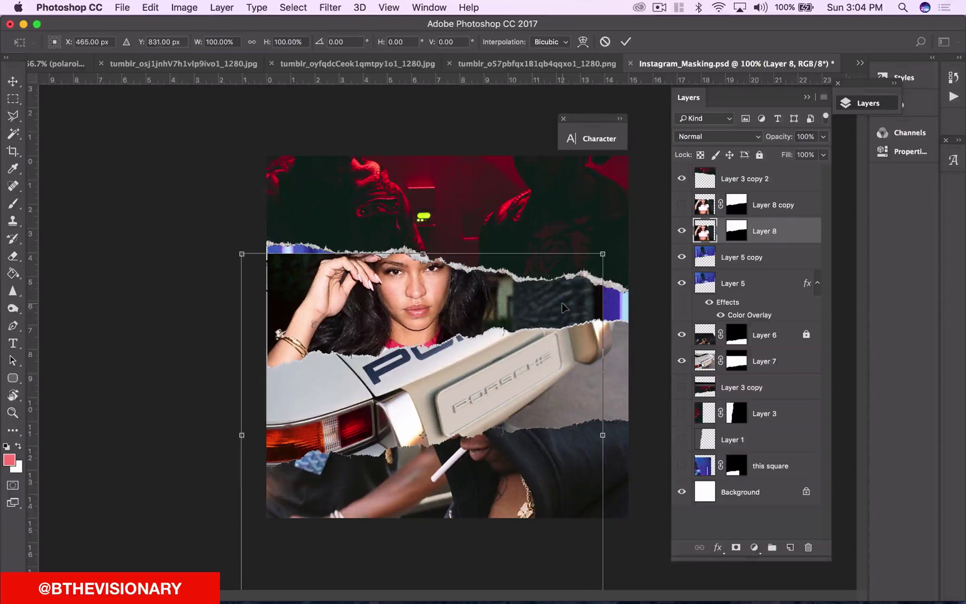
left_click_drag(543, 289, 574, 295)
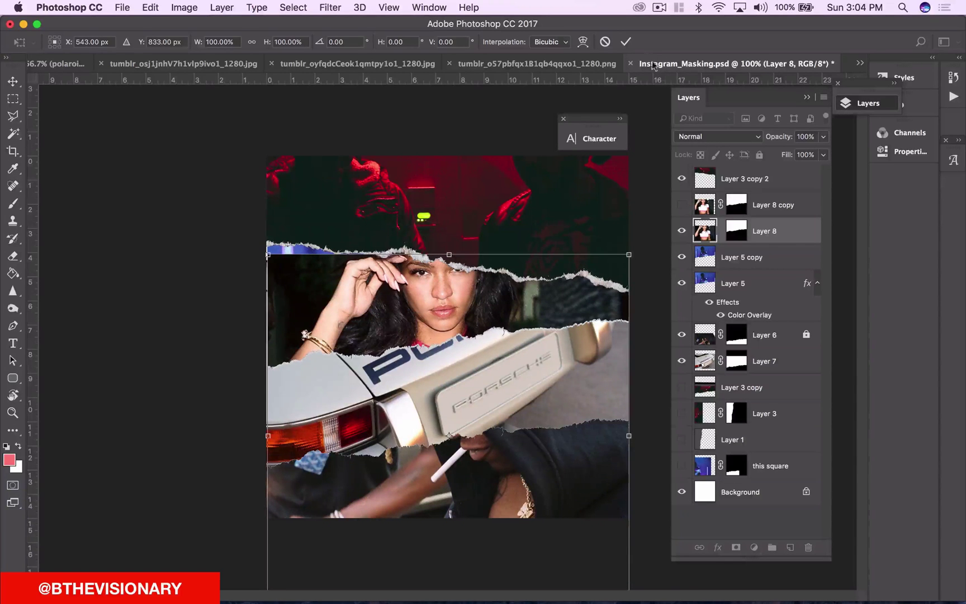
left_click(626, 42)
left_click(682, 205)
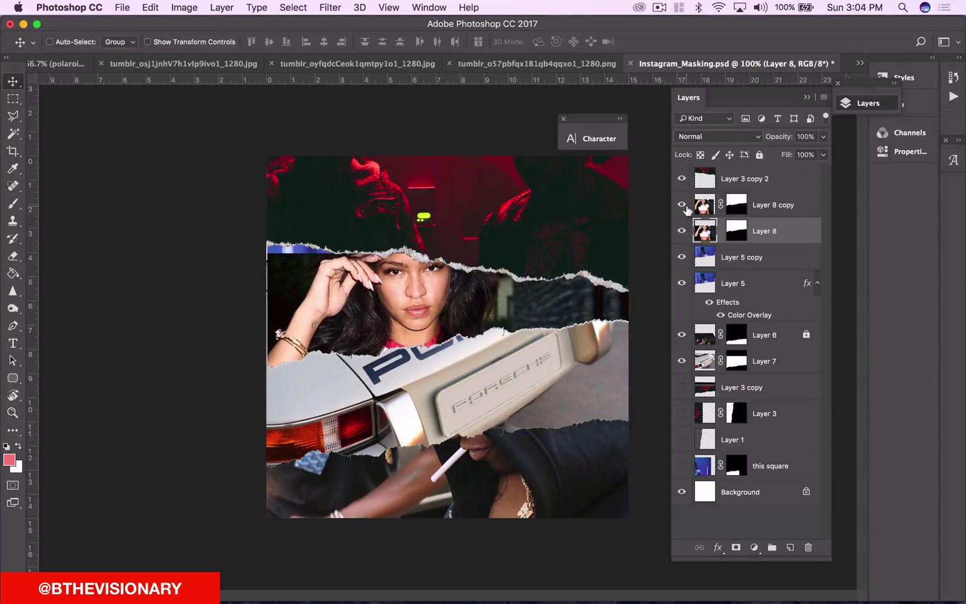
Step: Inspect how Layer 8 fills the second strip's right-hand gap by hiding and showing it at 200% zoom
key("super+plus")
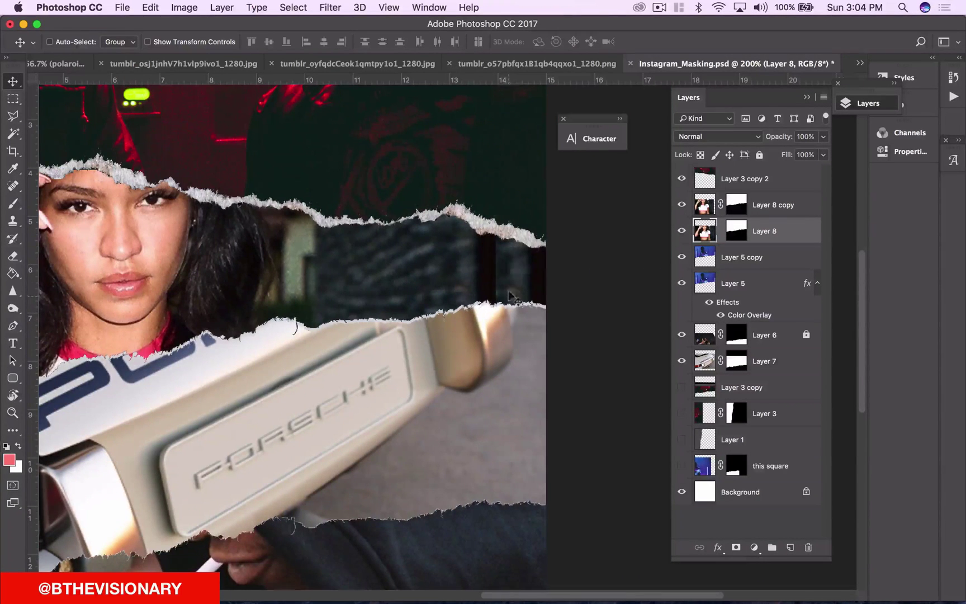
left_click(682, 231)
left_click(682, 231)
left_click(681, 232)
left_click(681, 232)
scroll(505, 279, "left", 15)
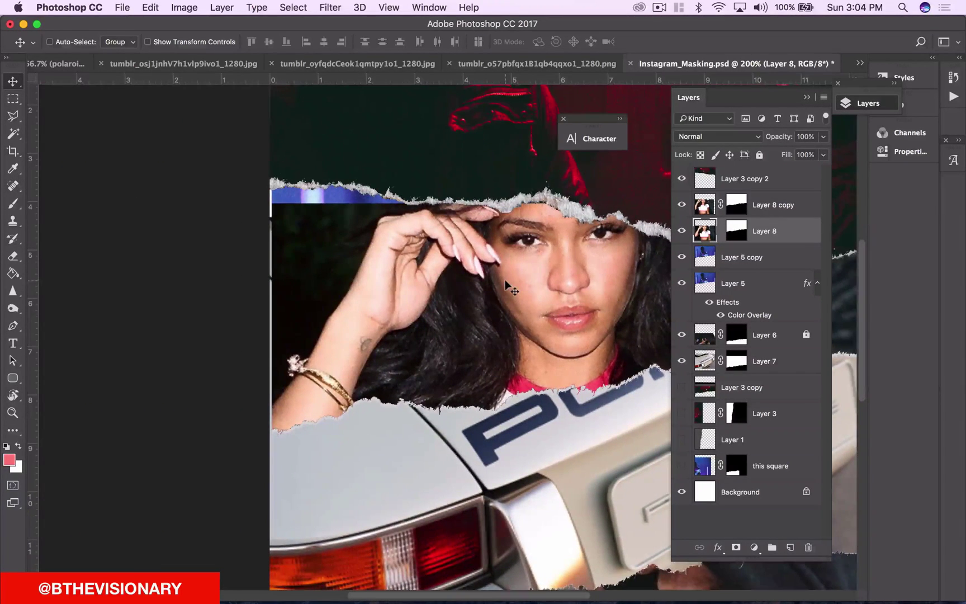
scroll(505, 280, "right", 10)
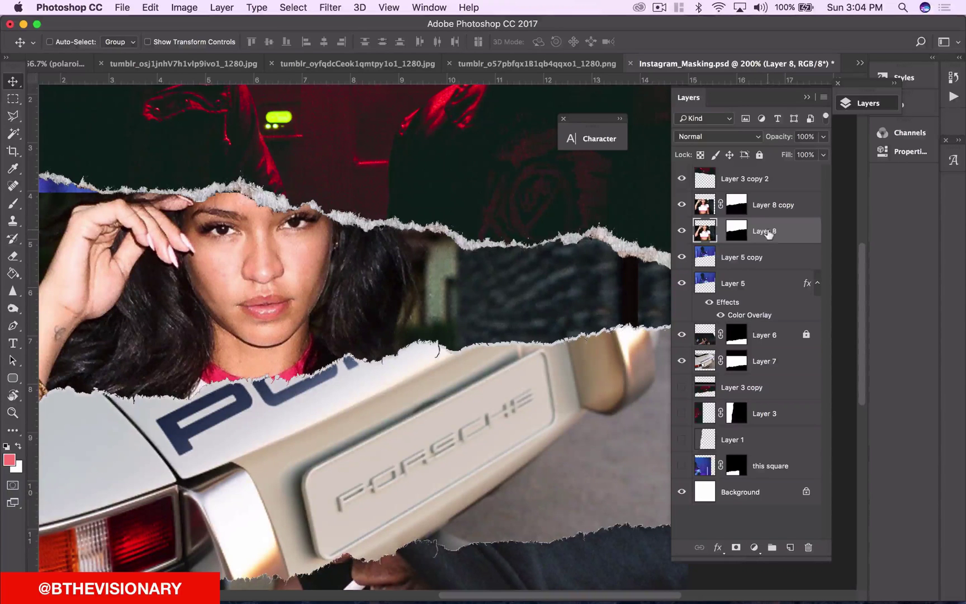
Step: Rename Layer 8 to "right space" and check the area it covers by hiding and showing it
scroll(665, 249, "right", 3)
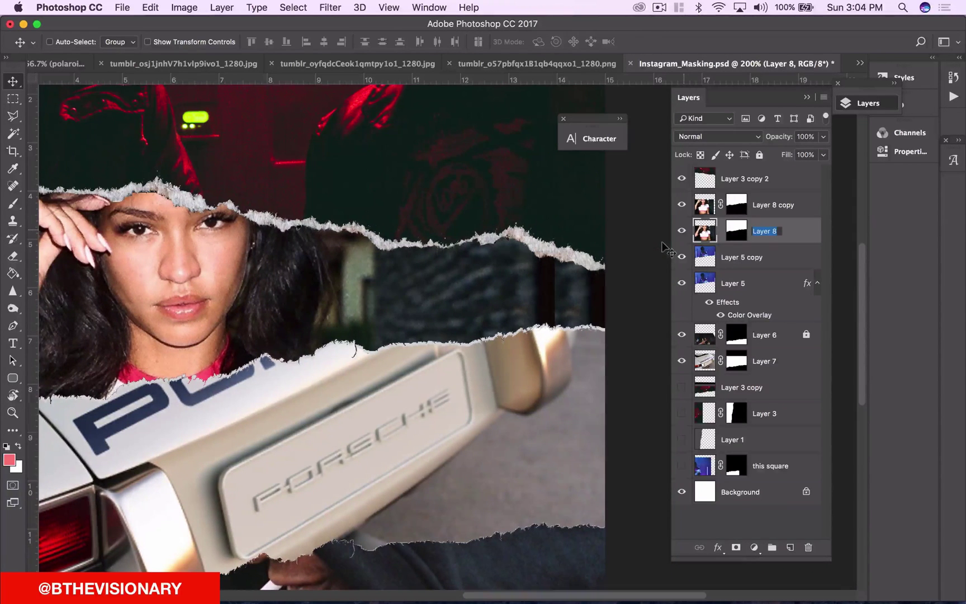
key("BackSpace")
type("right space")
key("Return")
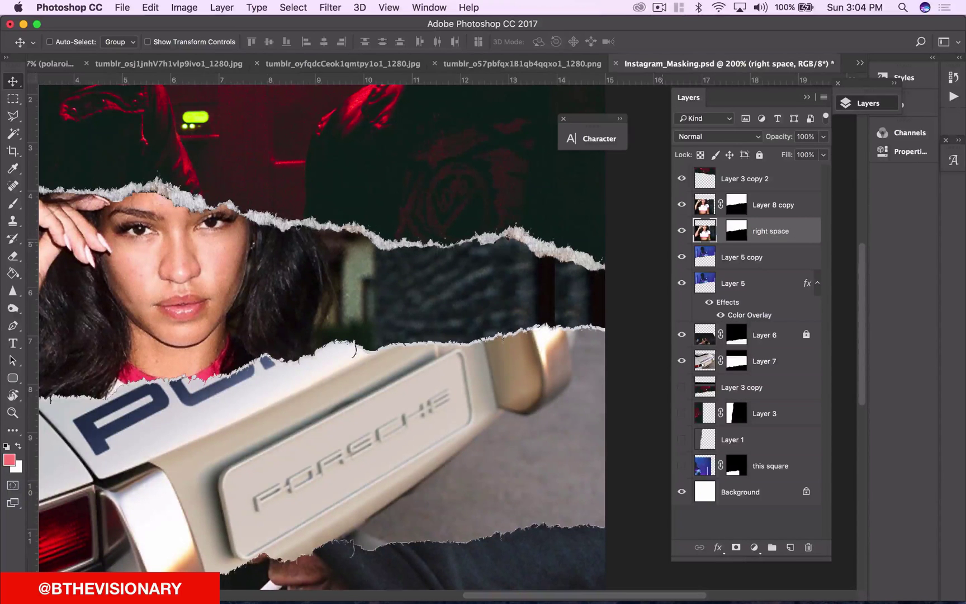
left_click(681, 231)
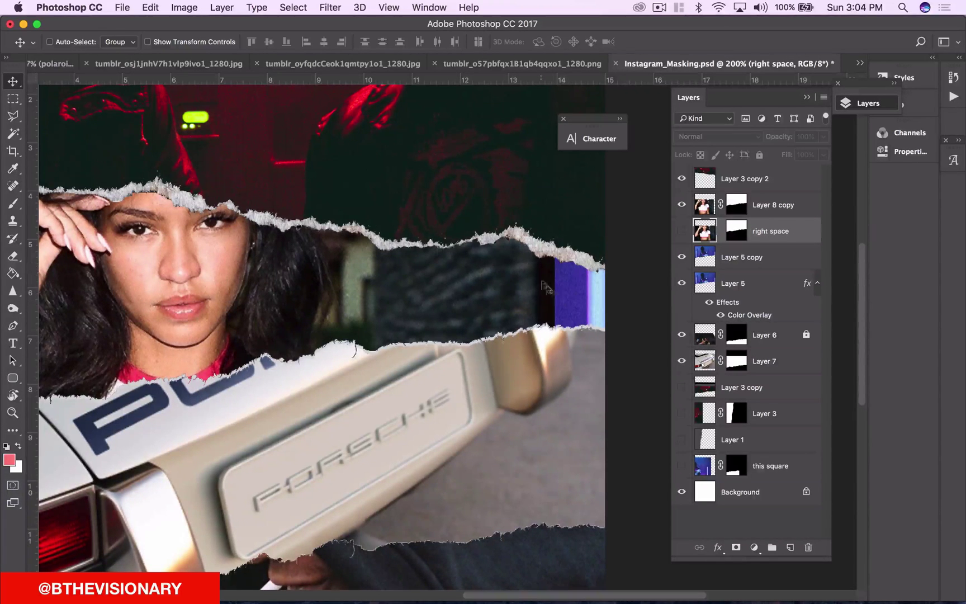
left_click(682, 231)
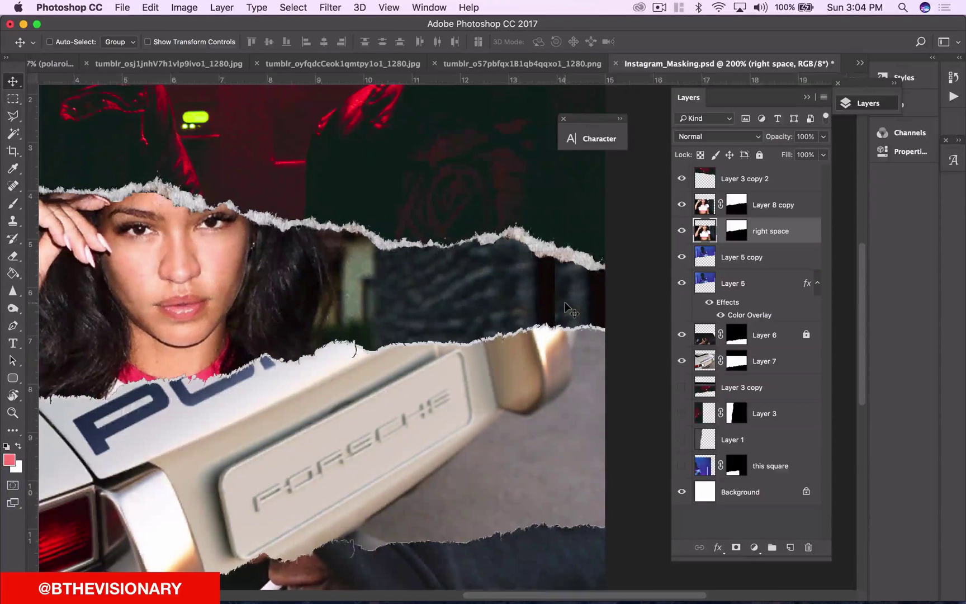
Step: Duplicate the "right space" layer and shift the copy's photo up and left to cover the blue gap at the second strip's upper-left edge
scroll(570, 297, "left", 10)
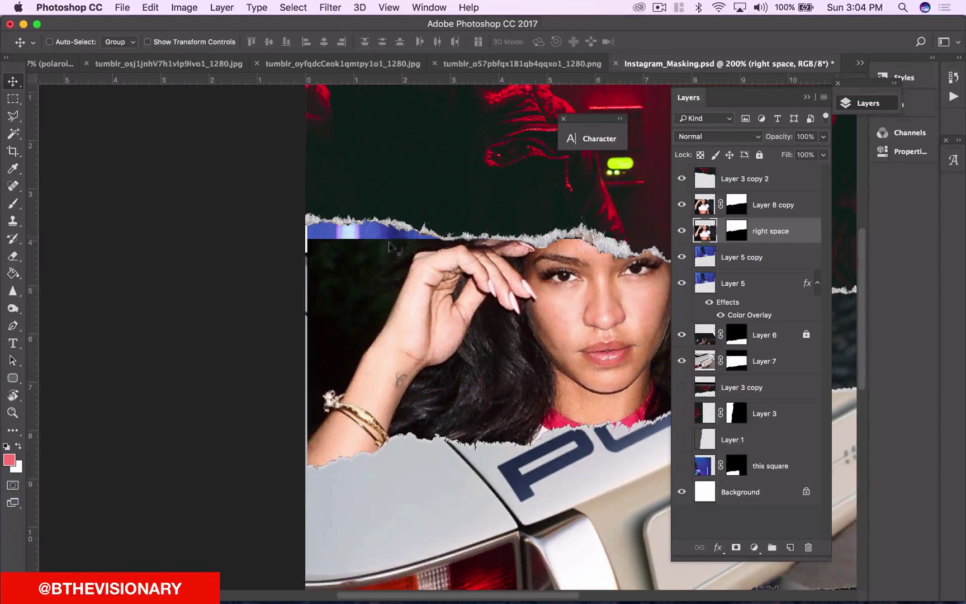
left_click(784, 207)
left_click(782, 230)
key("super+j")
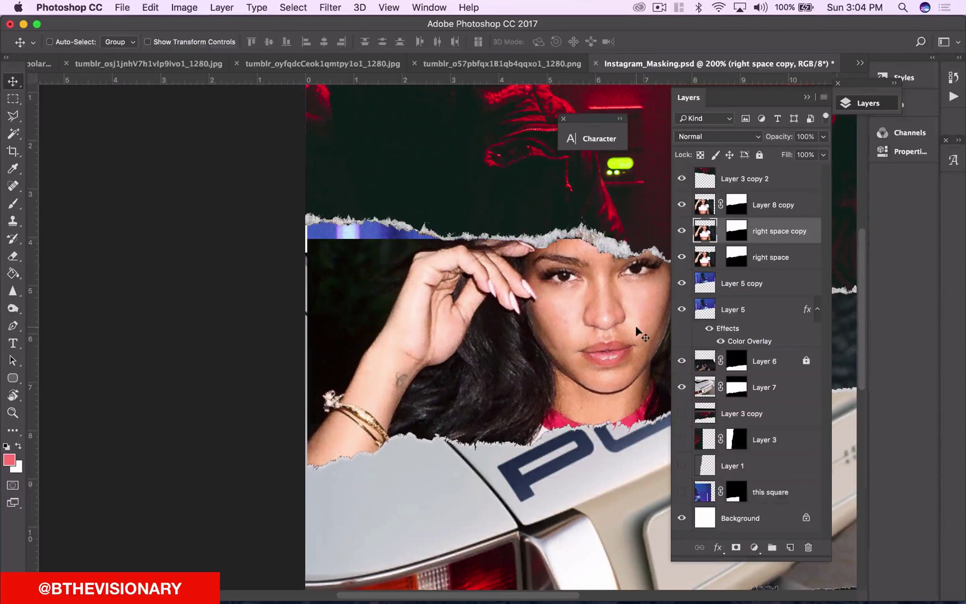
left_click_drag(638, 331, 633, 283)
scroll(496, 250, "right", 3)
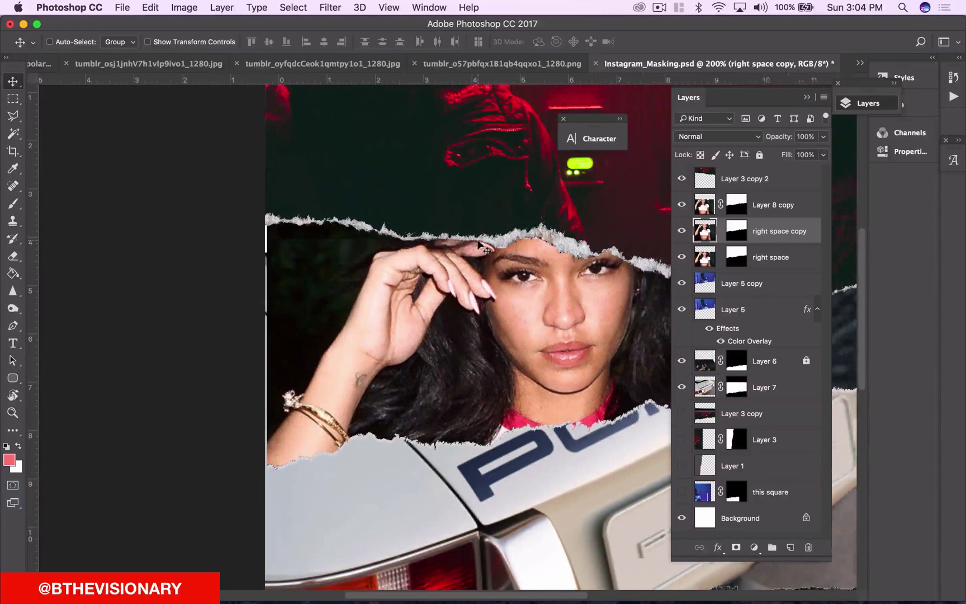
left_click_drag(496, 250, 462, 248)
Step: Check both ends of the second strip and rename the duplicated layer as "top space"
scroll(448, 270, "right", 6)
scroll(447, 270, "right", 3)
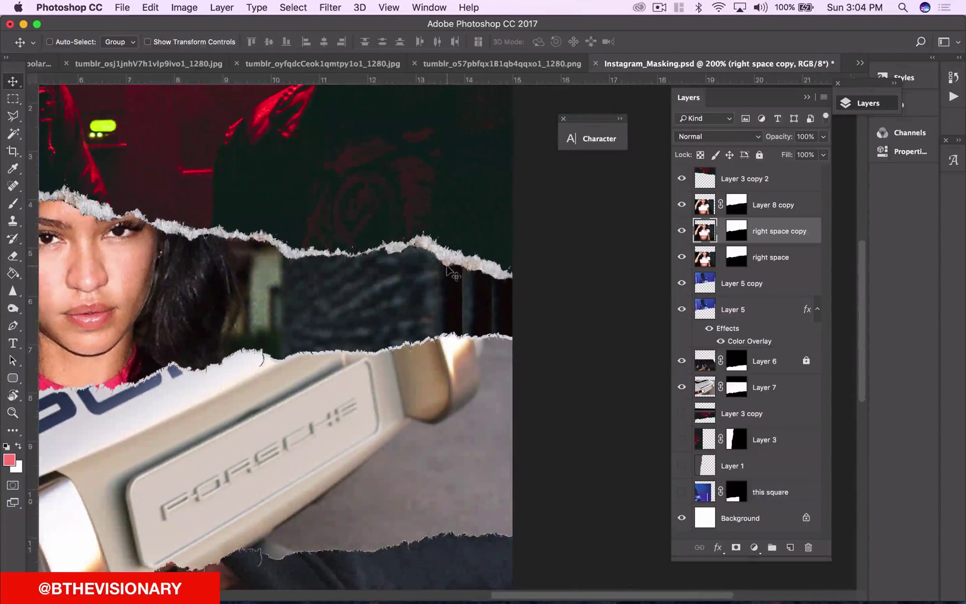
scroll(447, 270, "left", 6)
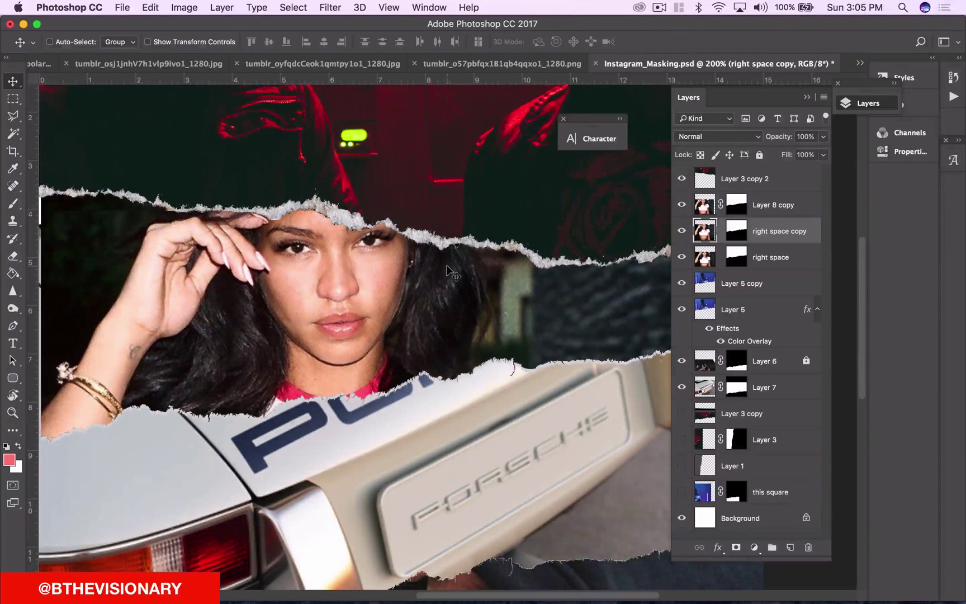
scroll(447, 271, "right", 5)
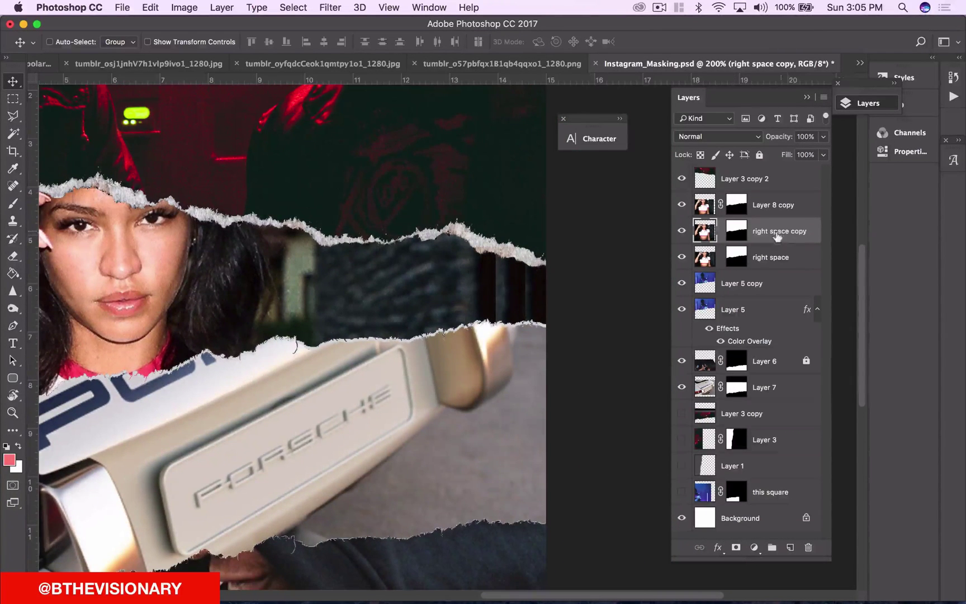
double_click(777, 233)
type("top space")
key("Return")
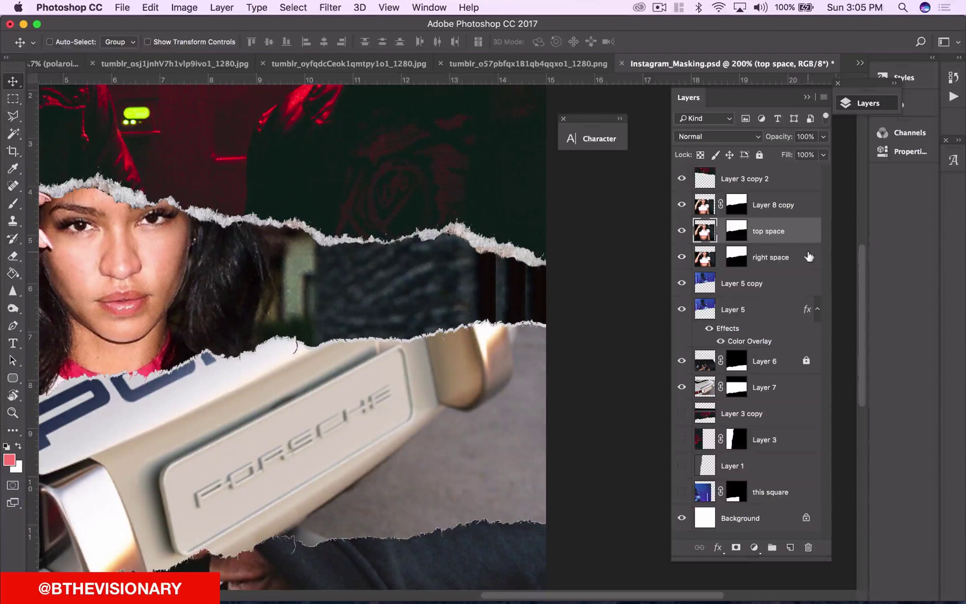
Step: Merge the "top space" and "right space" layers and check the merged fill by hiding and showing it
left_click(810, 257, "shift")
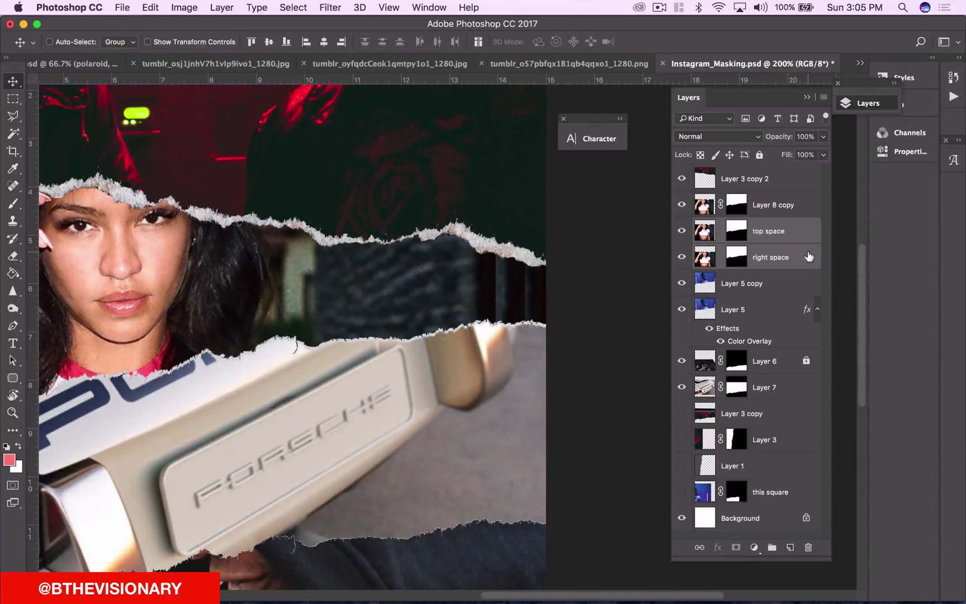
right_click(788, 231)
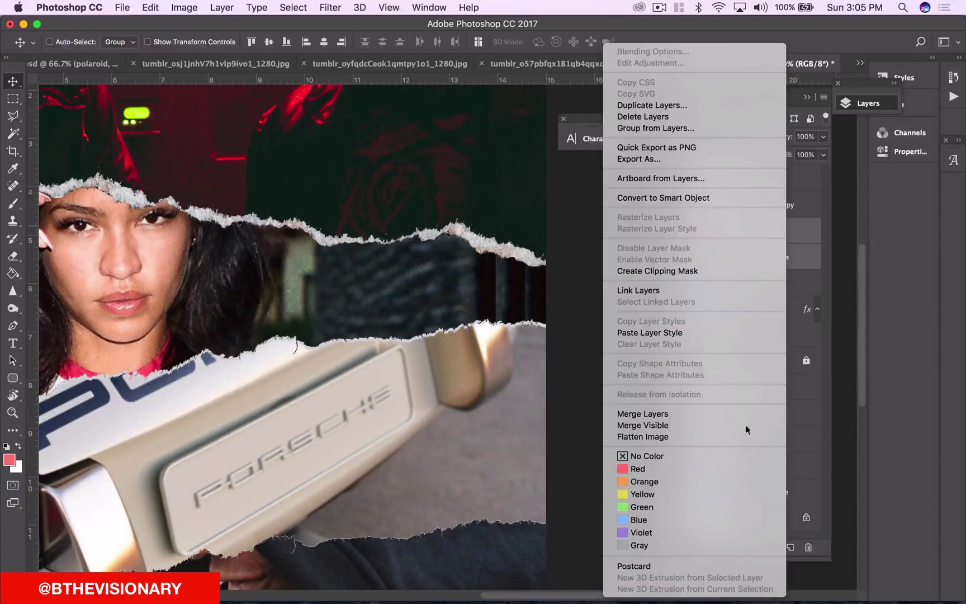
left_click(721, 414)
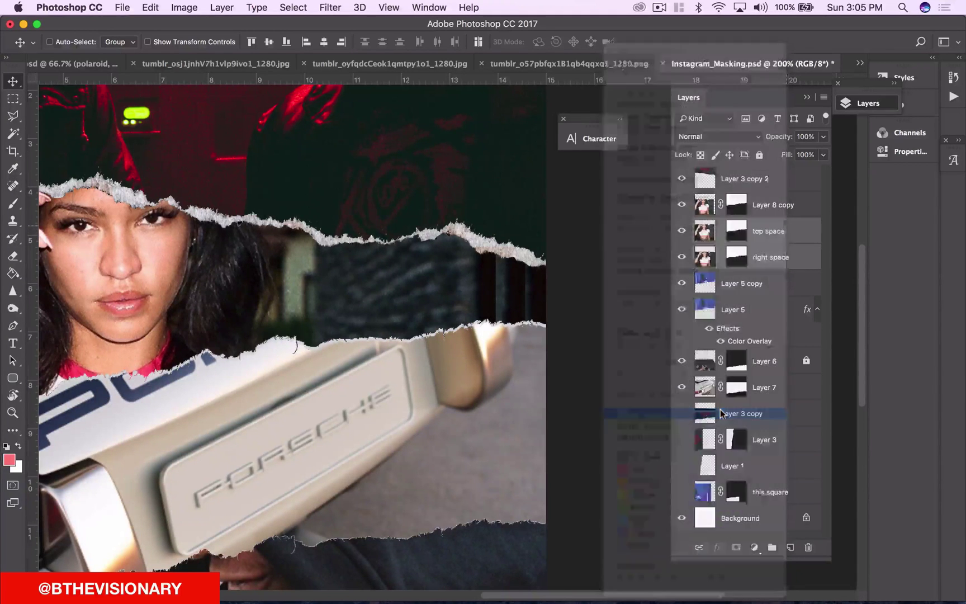
left_click(682, 230)
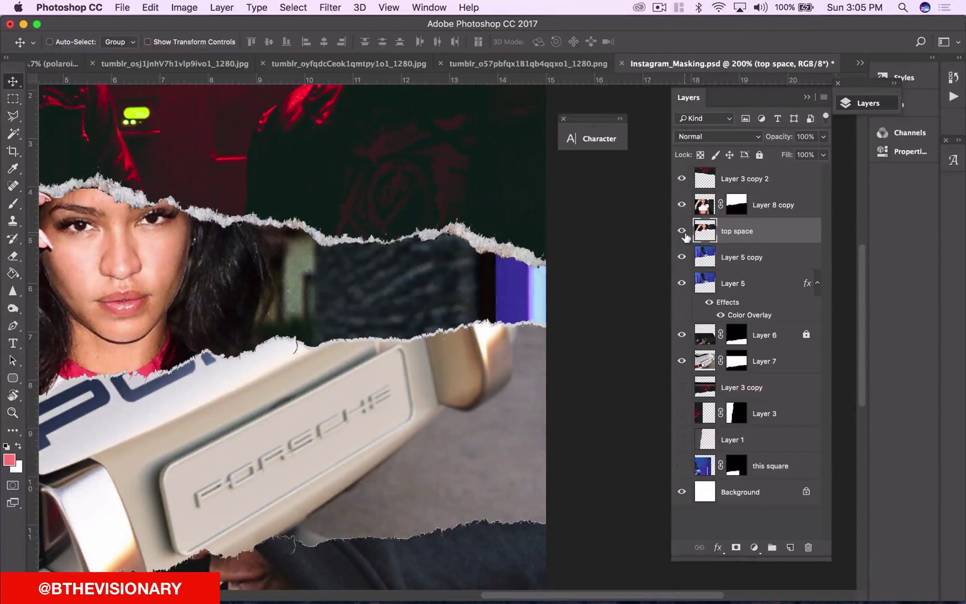
left_click(682, 230)
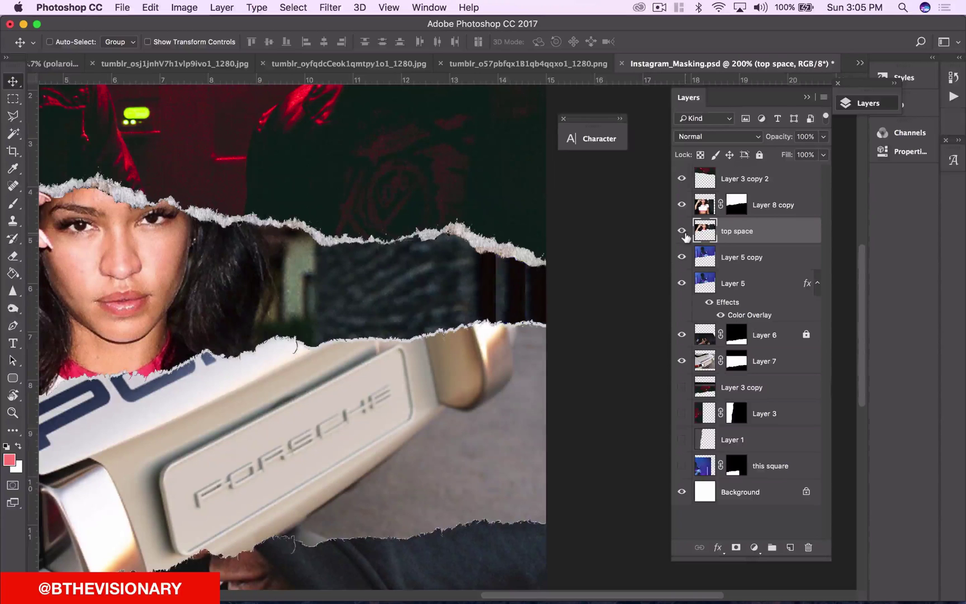
Step: Erase Layer 8 copy's right edge with a 200 px Eraser at 100% hardness and 54% opacity to blend it into the fill
left_click(783, 207)
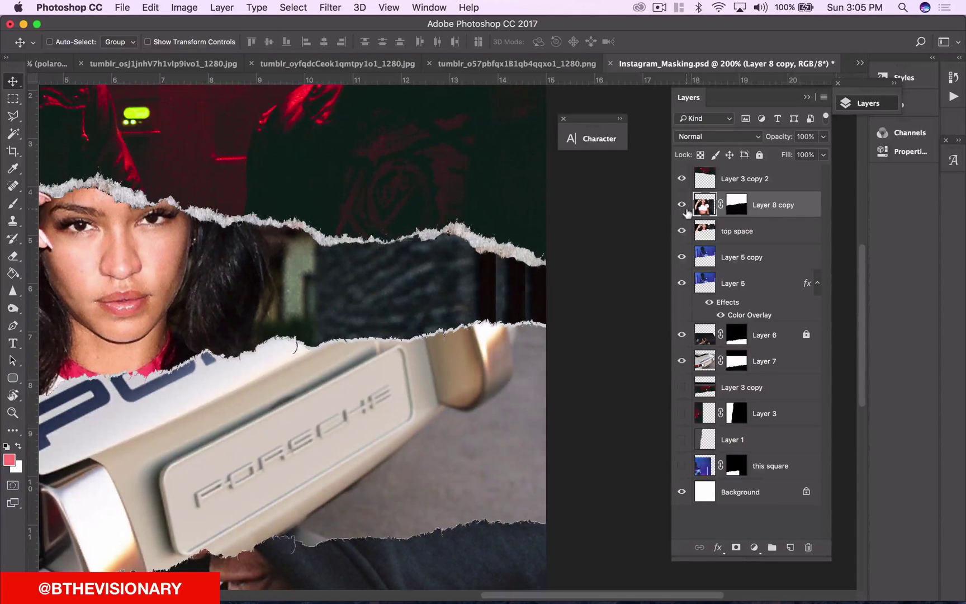
mouse_move(590, 596)
left_mouse_down()
mouse_move(511, 600)
mouse_move(575, 597)
left_mouse_up()
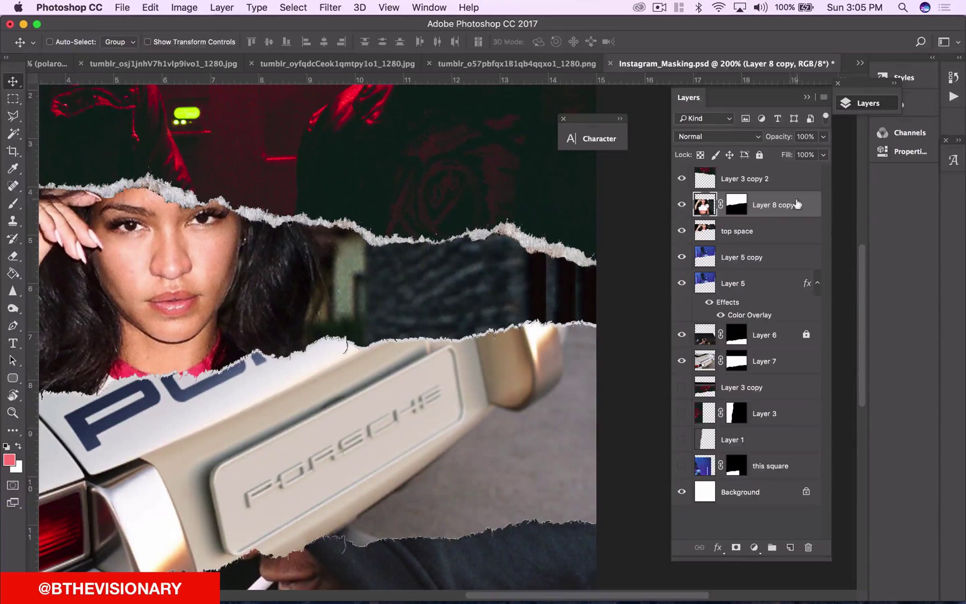
key("e")
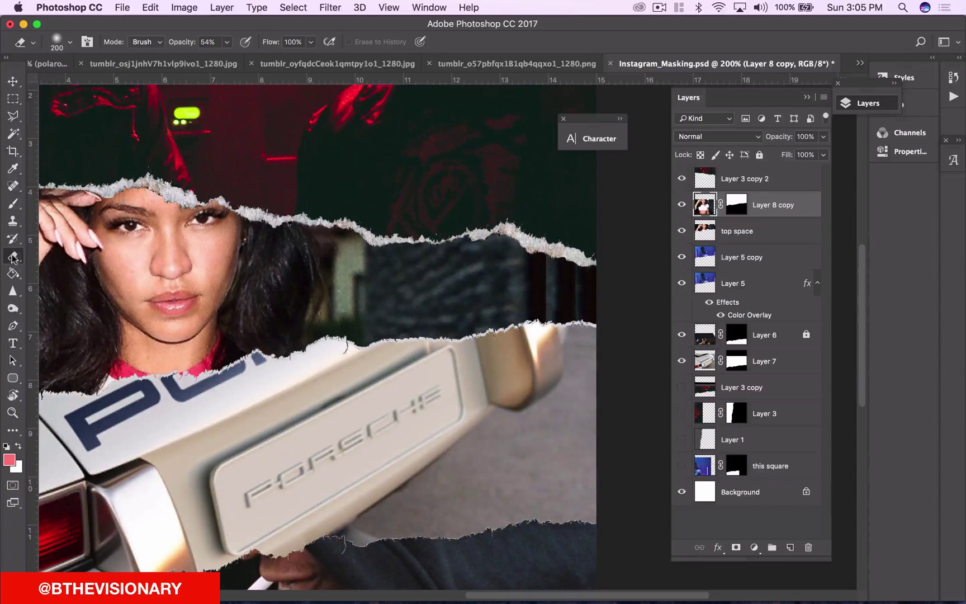
left_click(71, 41)
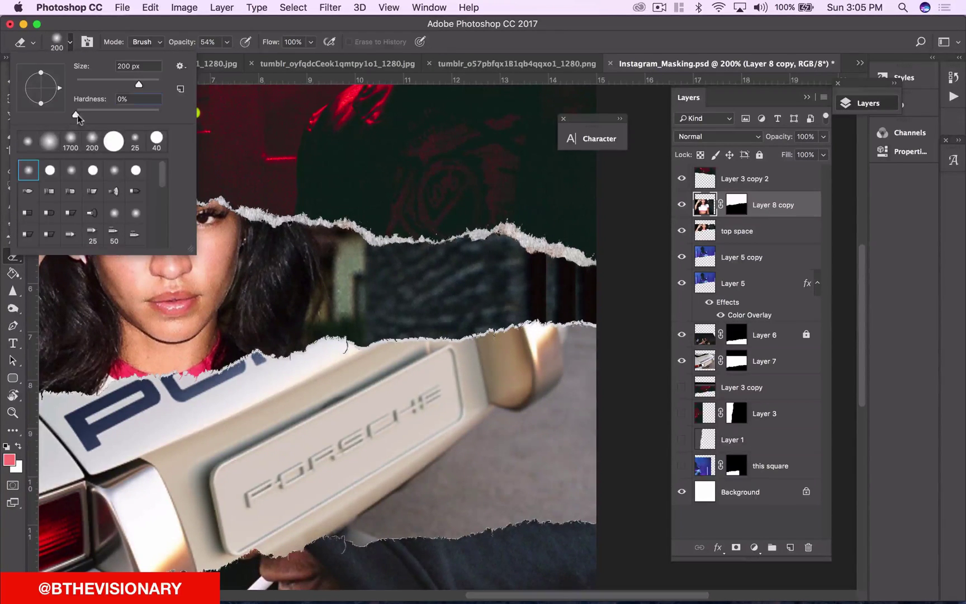
left_click_drag(76, 115, 126, 114)
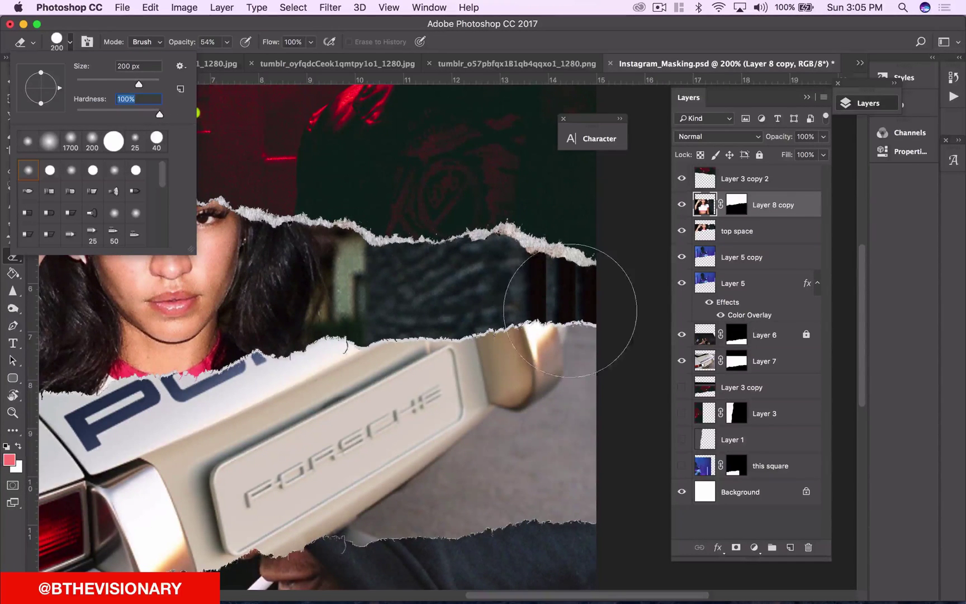
key("Return")
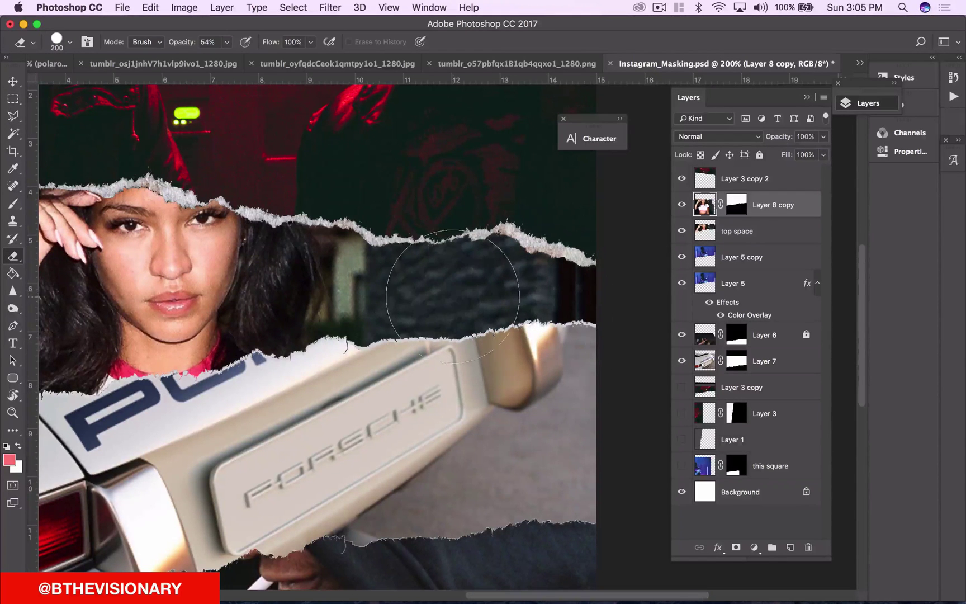
key("super+z")
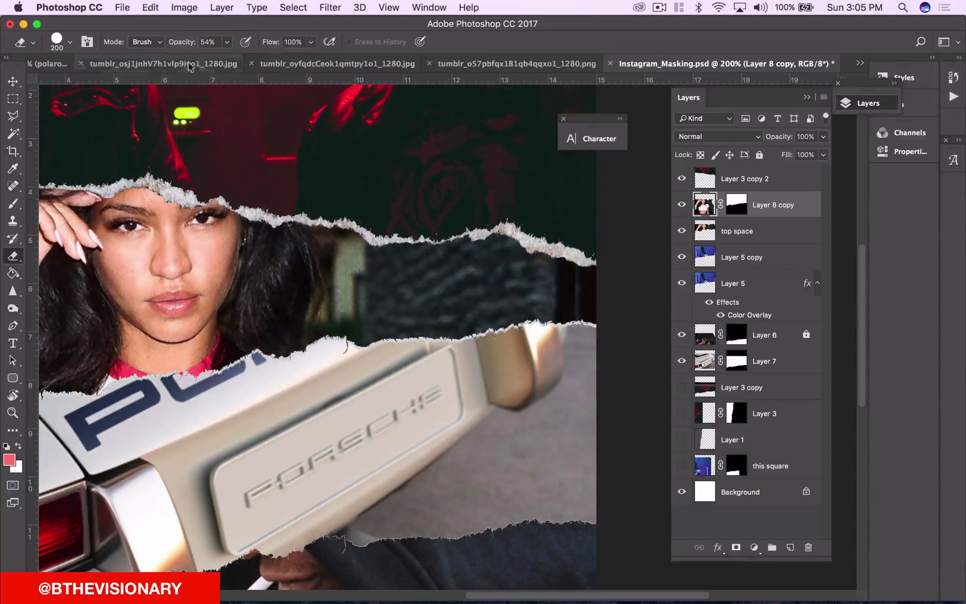
left_click(69, 42)
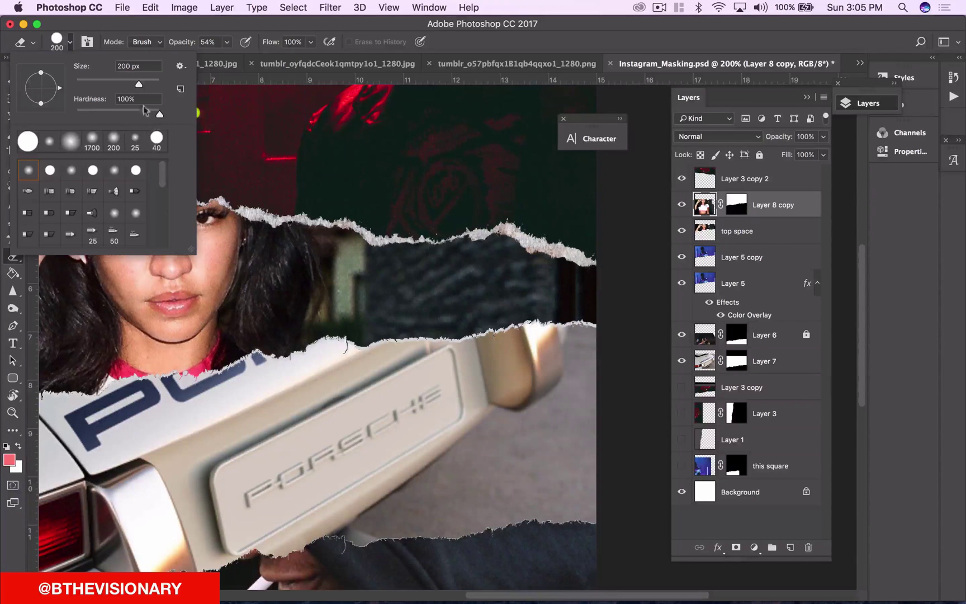
left_click(546, 288)
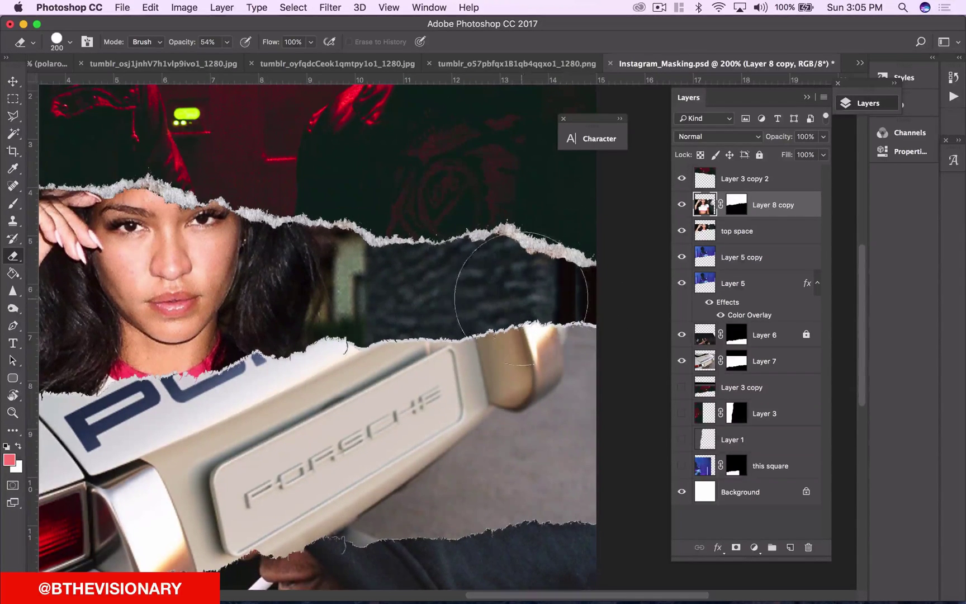
Step: Paint a pink-filled rectangle on a new layer over the second strip, deselect it, and bring that layer above Layer 3 copy 2
scroll(605, 600, "left", 5)
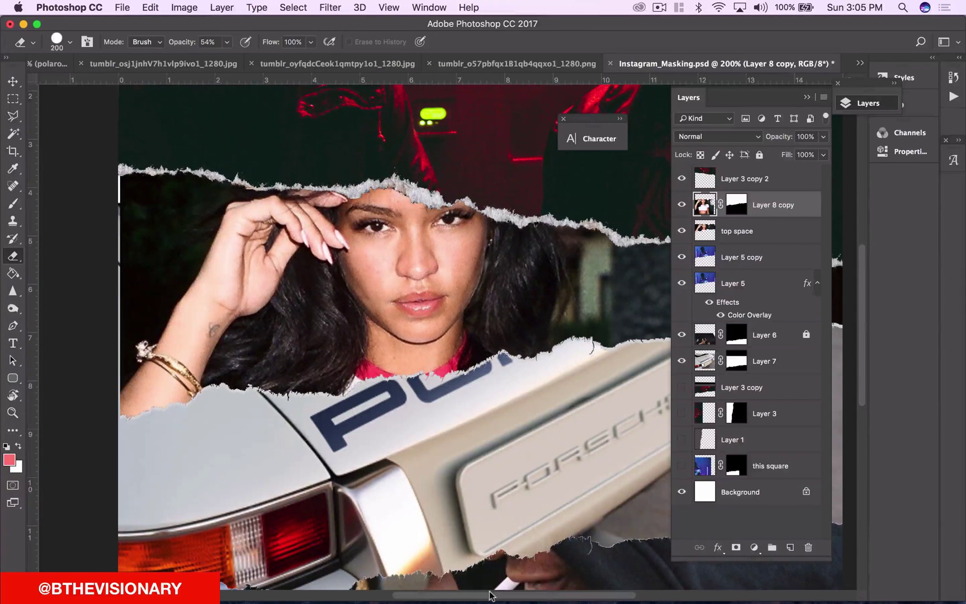
left_click_drag(490, 595, 537, 595)
key("m")
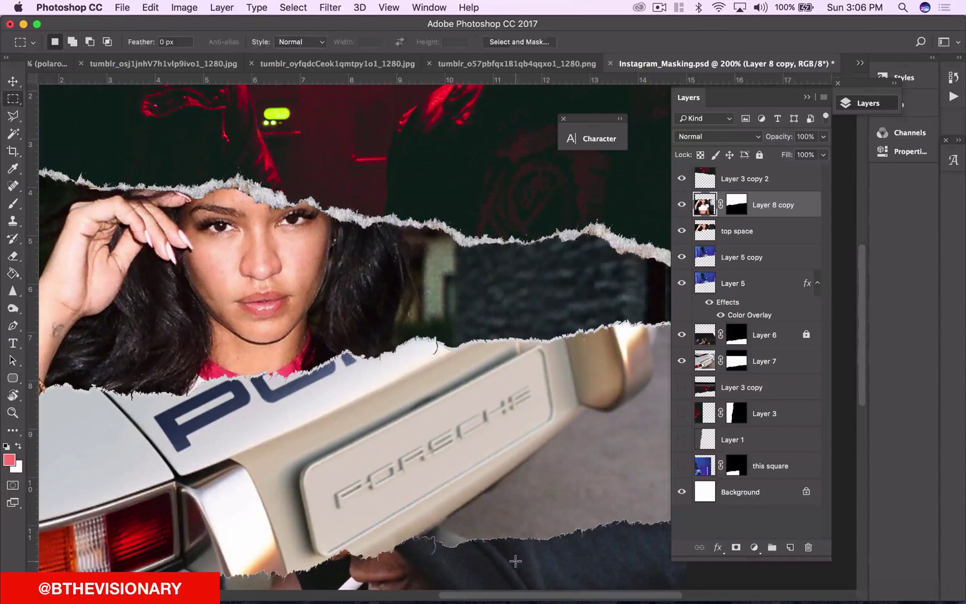
left_click_drag(156, 179, 603, 427)
left_click(790, 548)
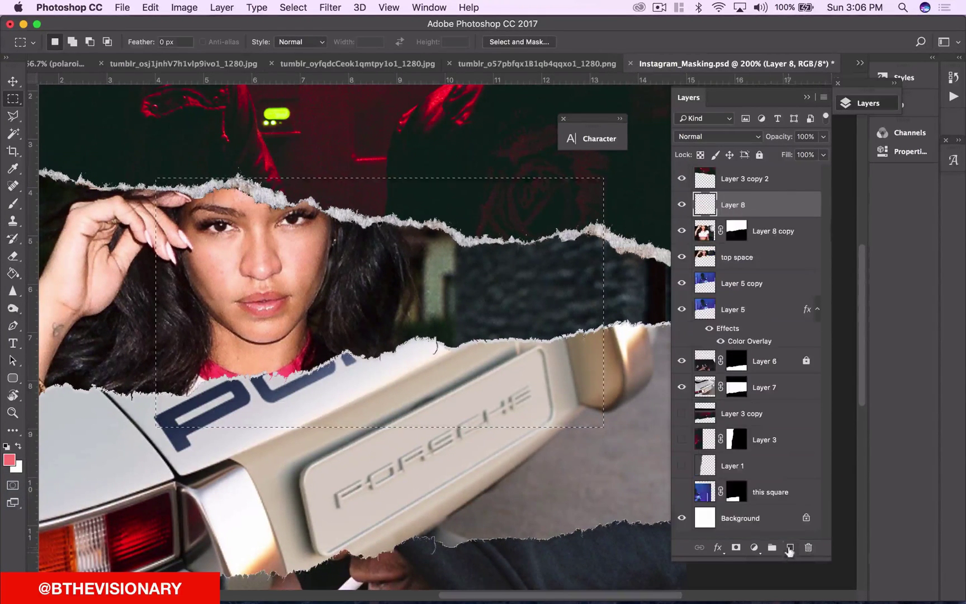
key("b")
mouse_move(479, 261)
left_mouse_down()
mouse_move(410, 234)
mouse_move(542, 201)
mouse_move(552, 293)
left_mouse_up()
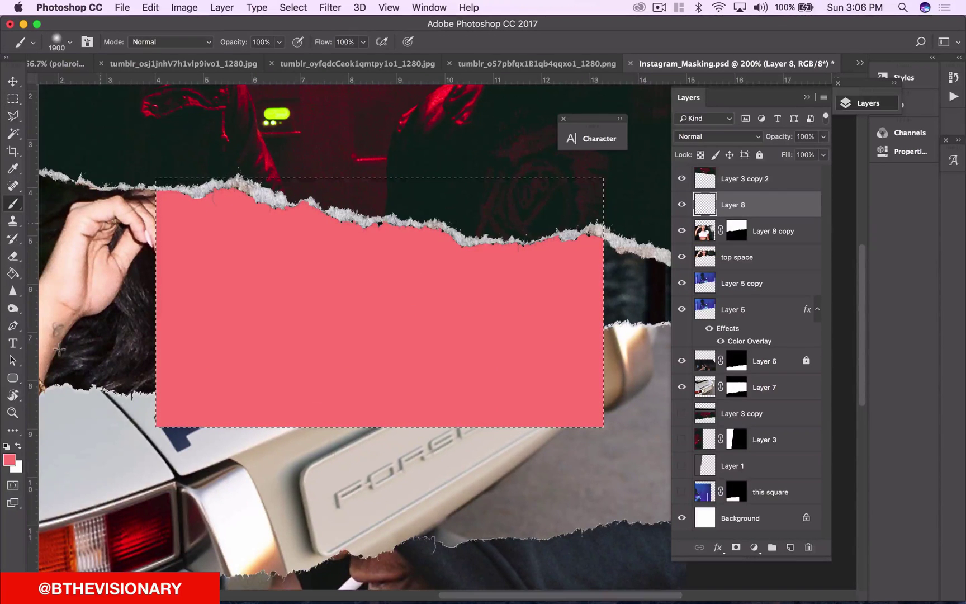
key("super+d")
key("super+bracketright")
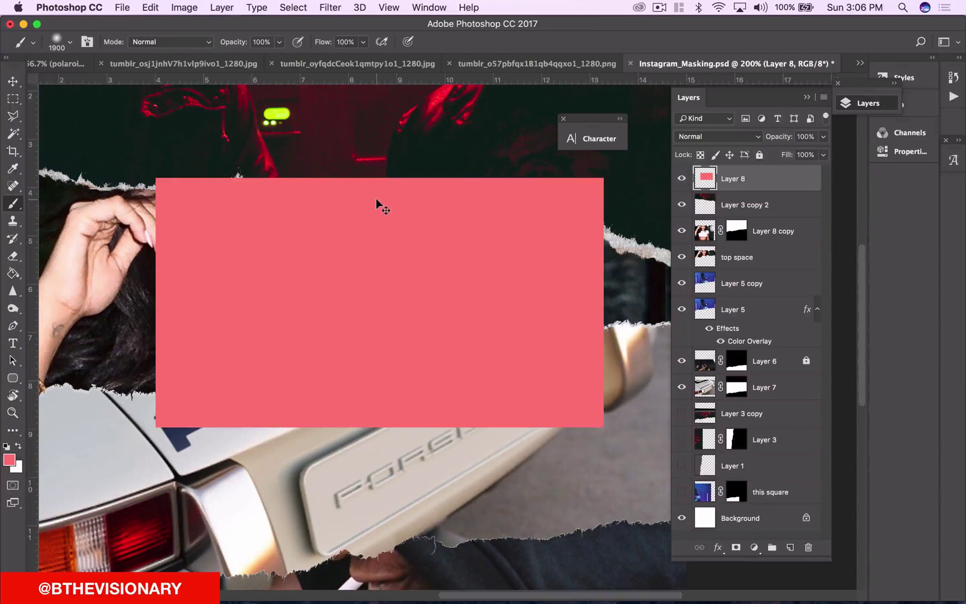
Step: Try erasing the pink rectangle's lower-left corner with the hard 200 px Eraser at 54% opacity, and undo it
key("e")
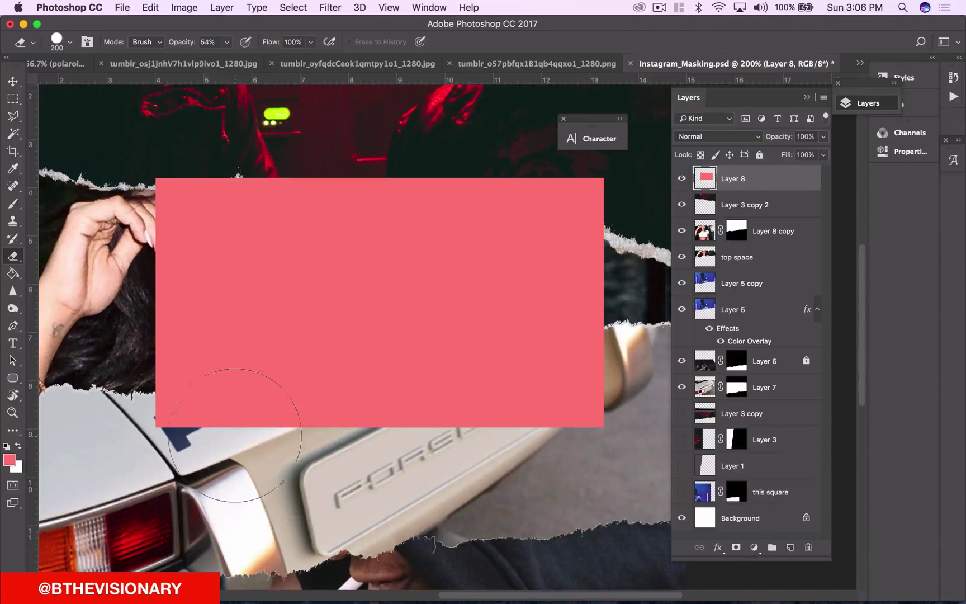
left_click(235, 434)
key("super+z")
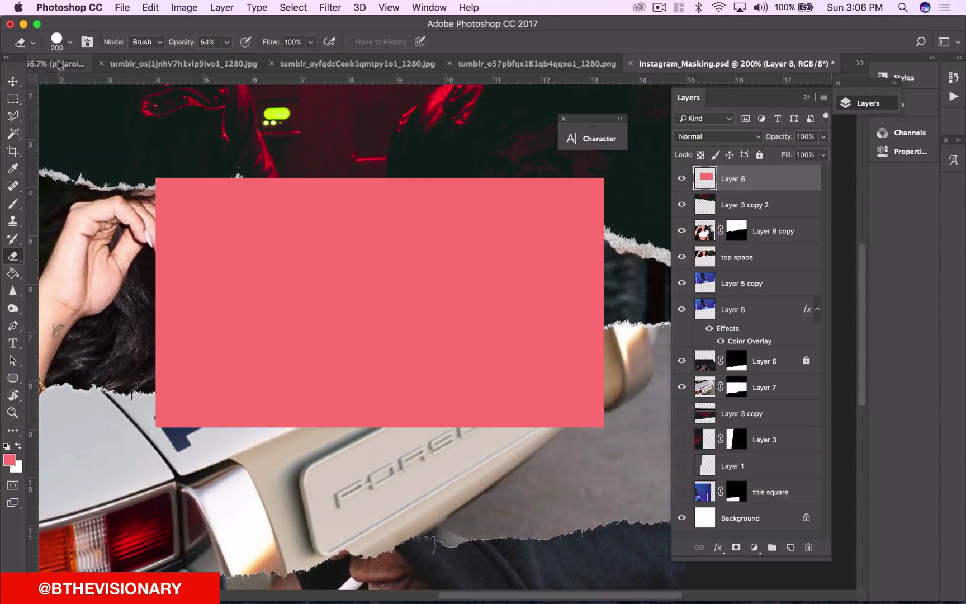
left_click(67, 43)
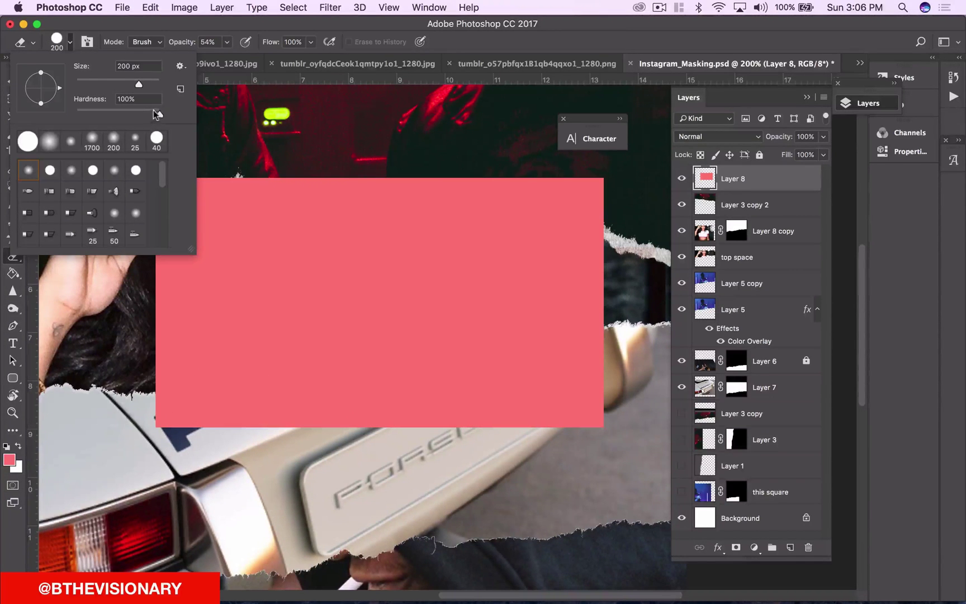
left_click(28, 144)
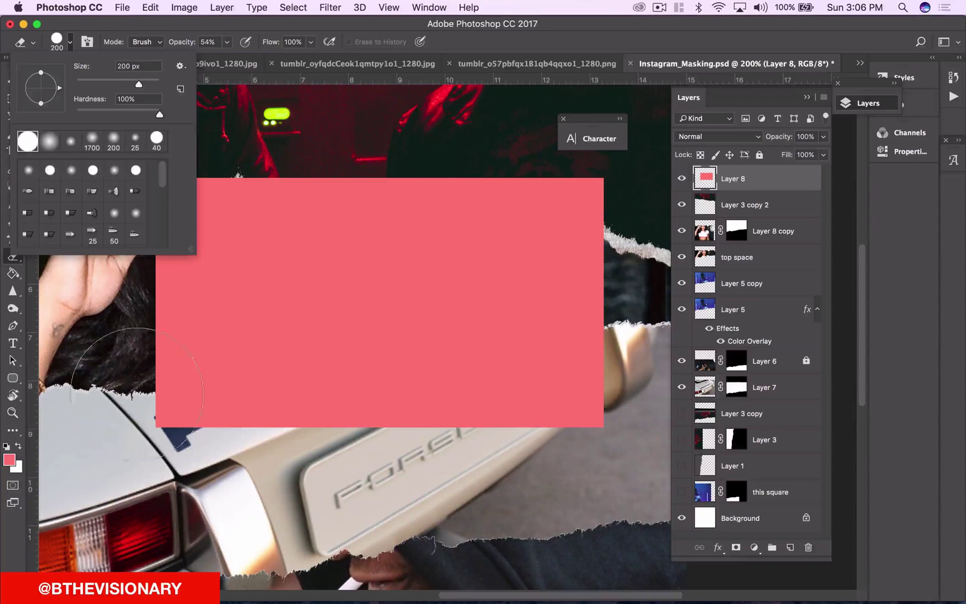
left_click(227, 426)
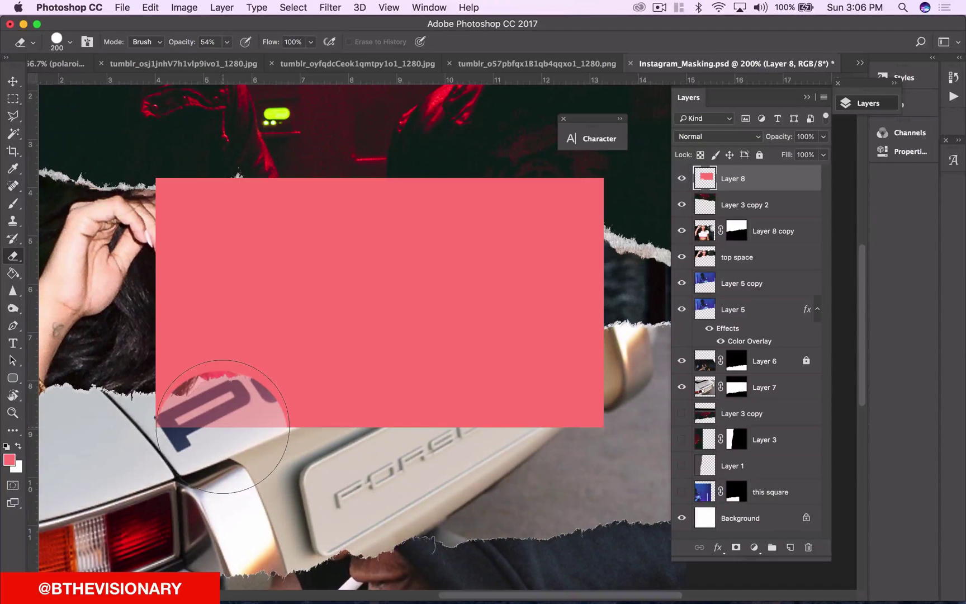
key("cmd+z")
Step: Set the Eraser's opacity to 100%, test hard-edged strokes on the lower part of the pink rectangle, and undo them
left_click(227, 42)
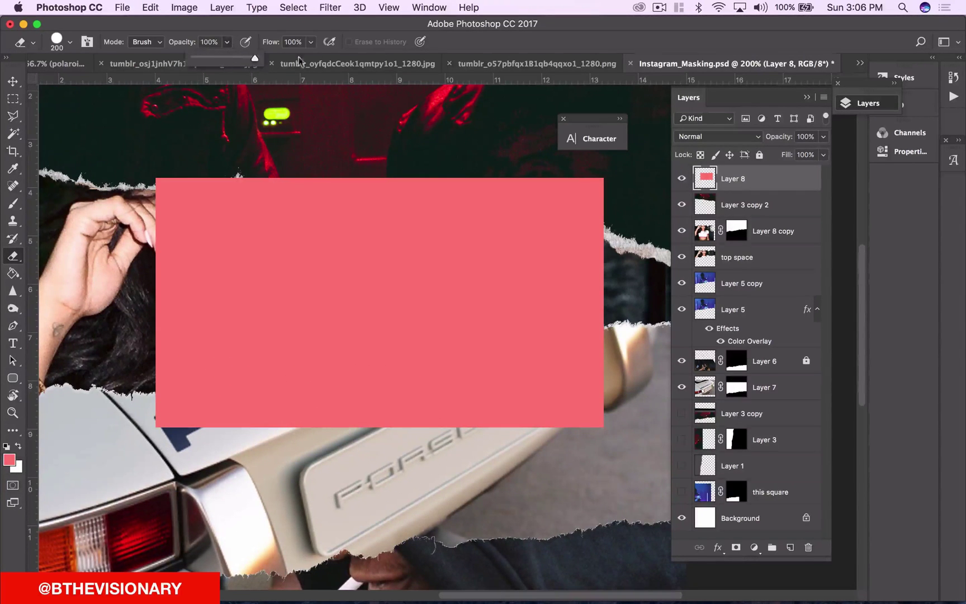
left_click(222, 397)
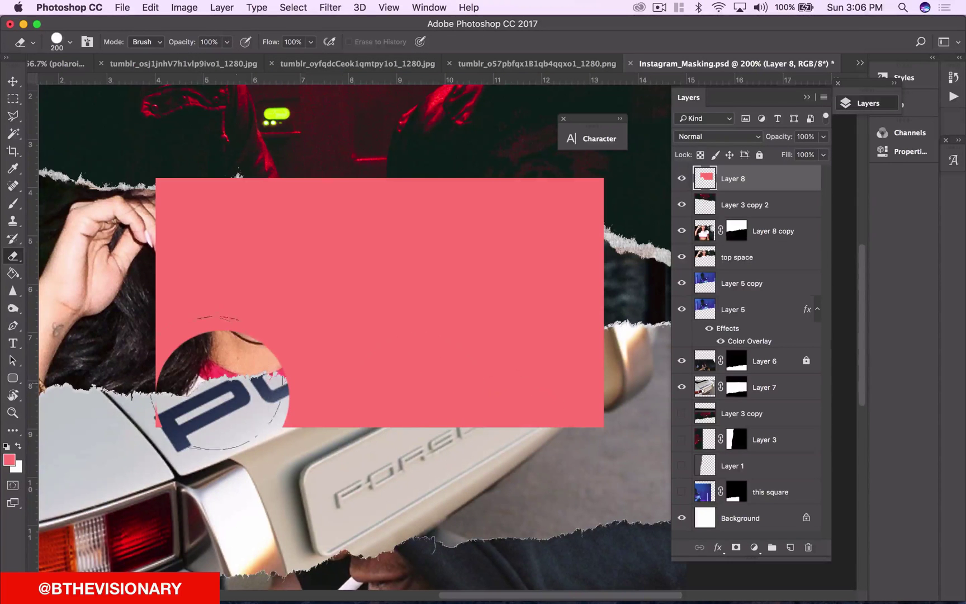
mouse_move(167, 456)
left_mouse_down()
mouse_move(182, 341)
mouse_move(195, 379)
mouse_move(263, 399)
mouse_move(331, 390)
mouse_move(472, 420)
mouse_move(586, 394)
mouse_move(609, 403)
mouse_move(417, 346)
mouse_move(258, 346)
mouse_move(196, 359)
mouse_move(100, 313)
mouse_move(537, 324)
left_mouse_up()
key("super+alt+z")
key("super+alt+z")
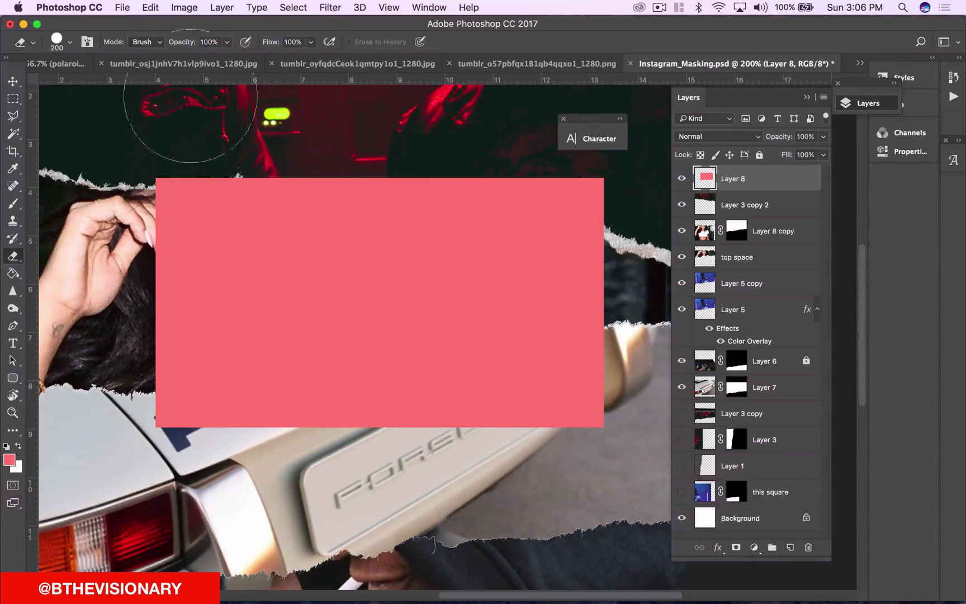
Step: Set the Eraser's hardness to 0% and softly erase the pink rectangle's lower edge and upper-left corner
left_click(71, 42)
left_click_drag(118, 109, 41, 116)
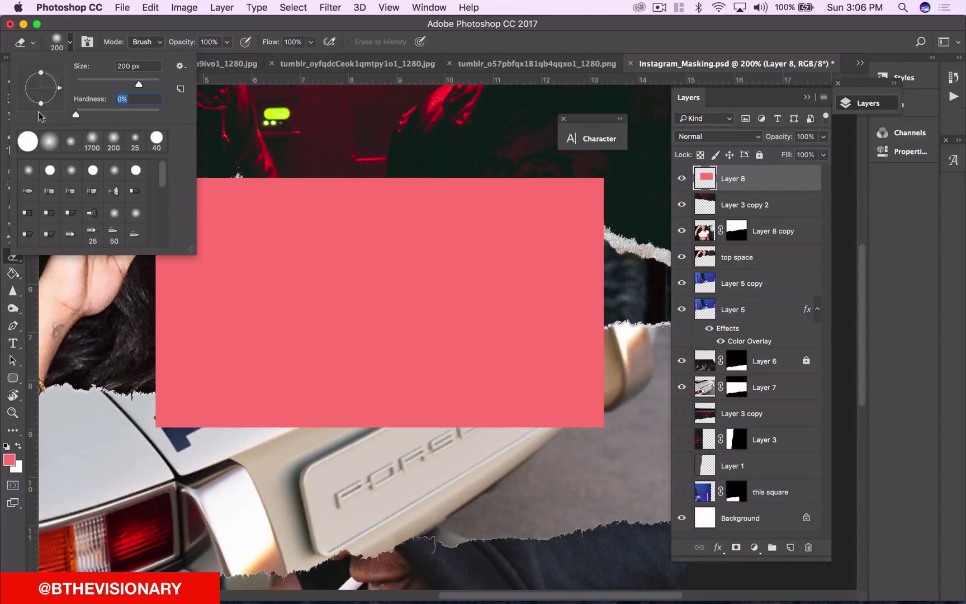
left_click_drag(202, 428, 593, 425)
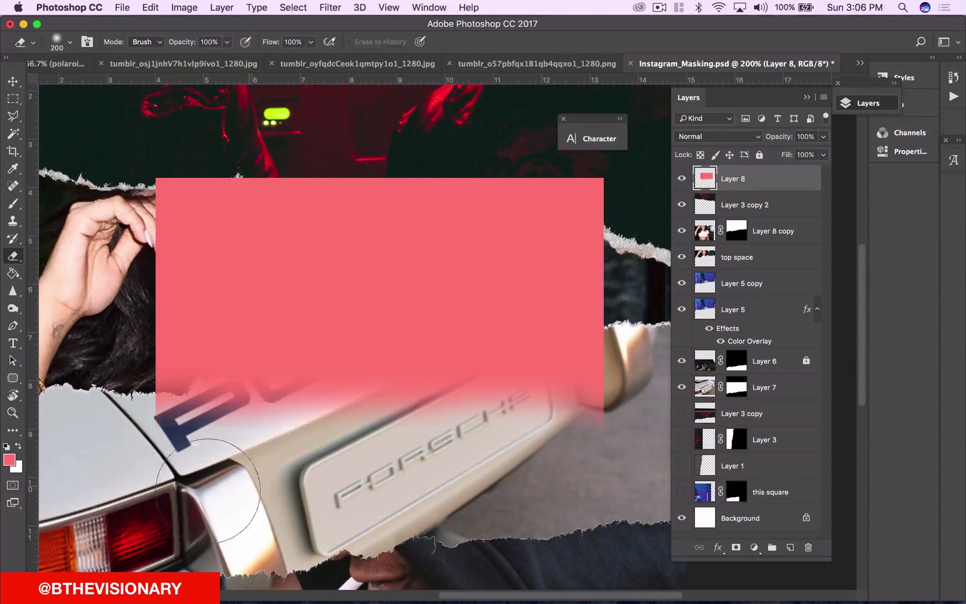
left_click(193, 434)
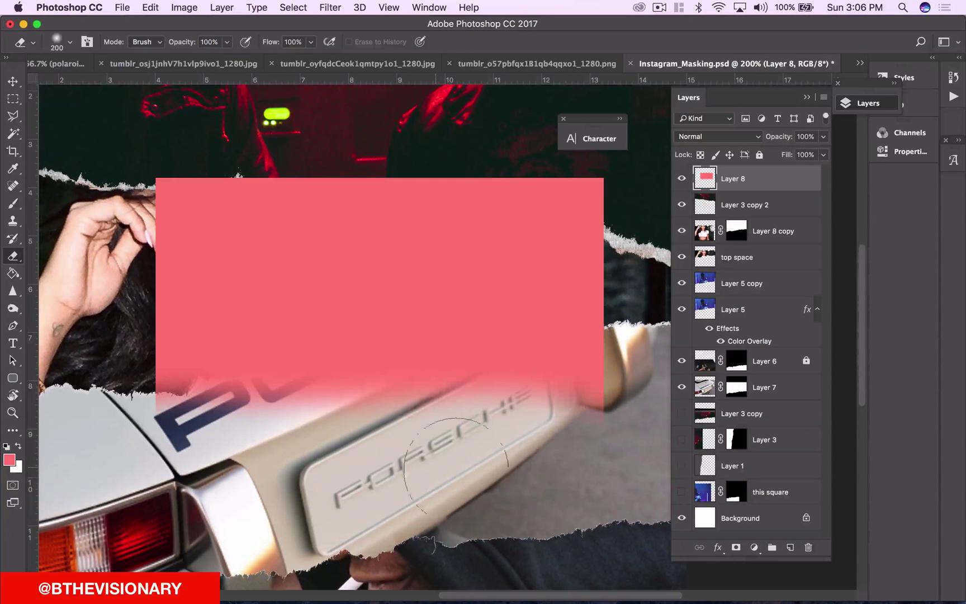
left_click_drag(170, 445, 453, 455)
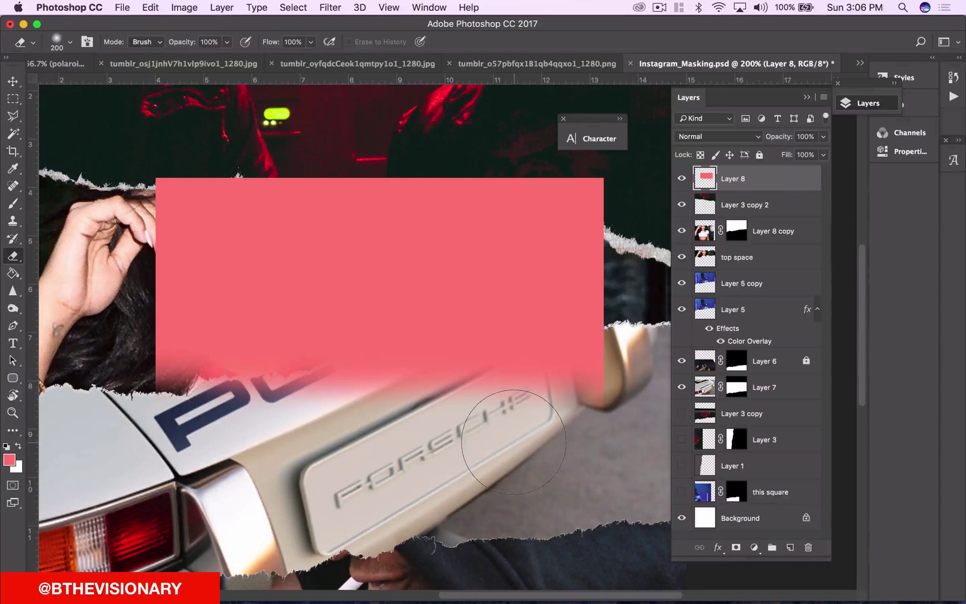
left_click_drag(154, 165, 134, 151)
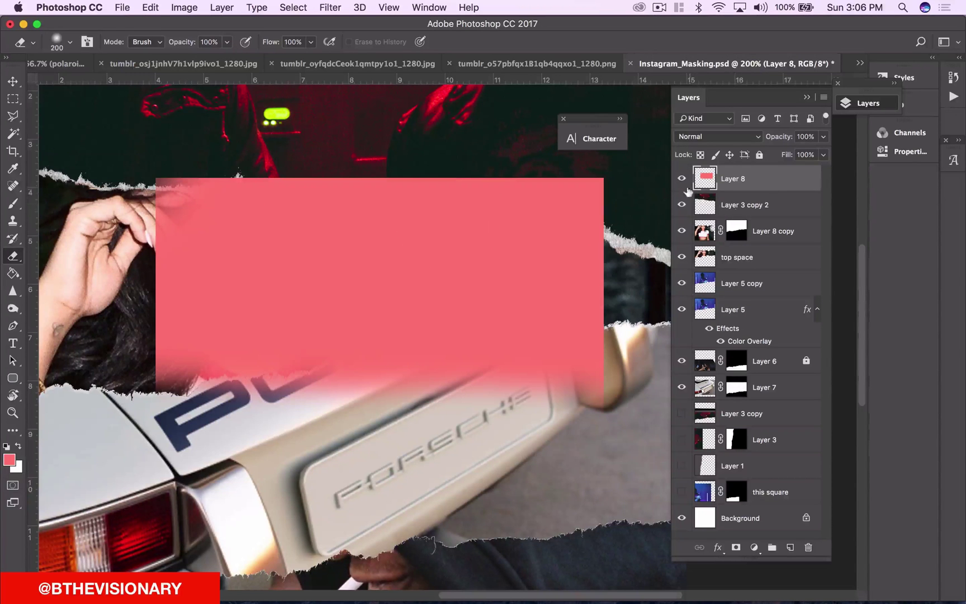
Step: Delete the pink rectangle's layer from the collage
key("BackSpace")
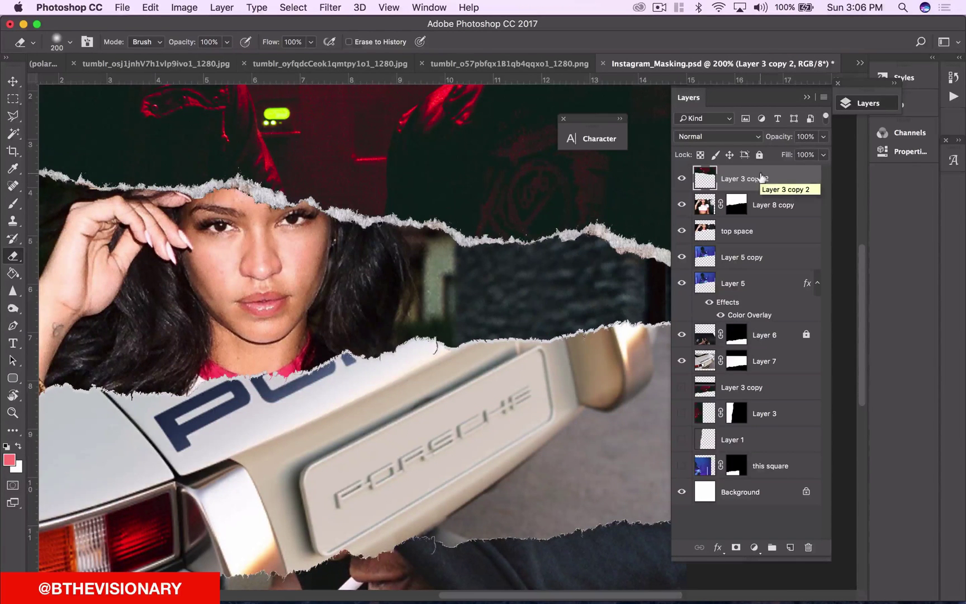
key("super+minus")
key("super+minus")
key("super+plus")
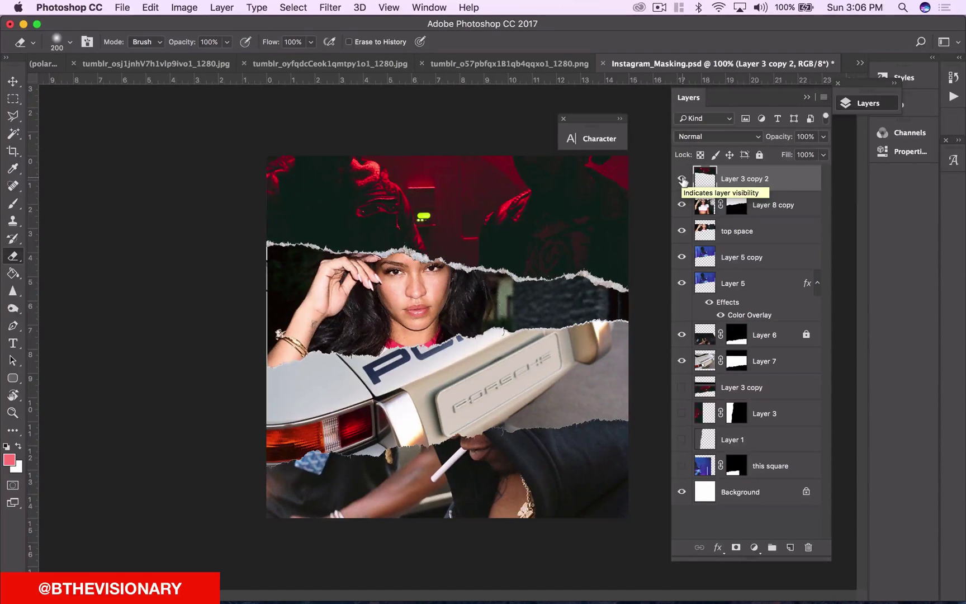
Step: Compare the collage with Layer 3 copy 2 hidden and shown, both close up and as a whole
key("super+plus")
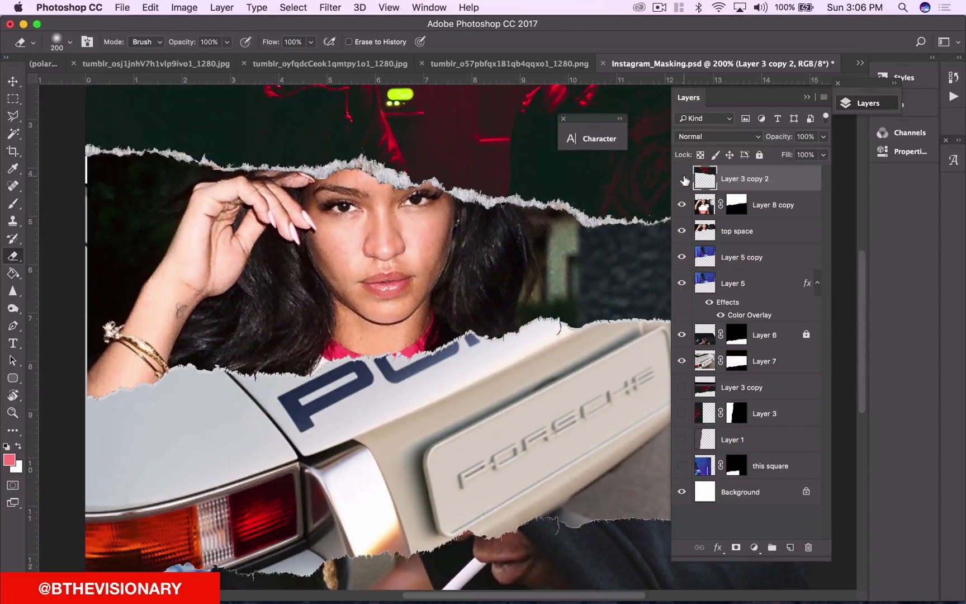
left_click(682, 179)
left_click(682, 179)
key("super+plus")
left_click(683, 179)
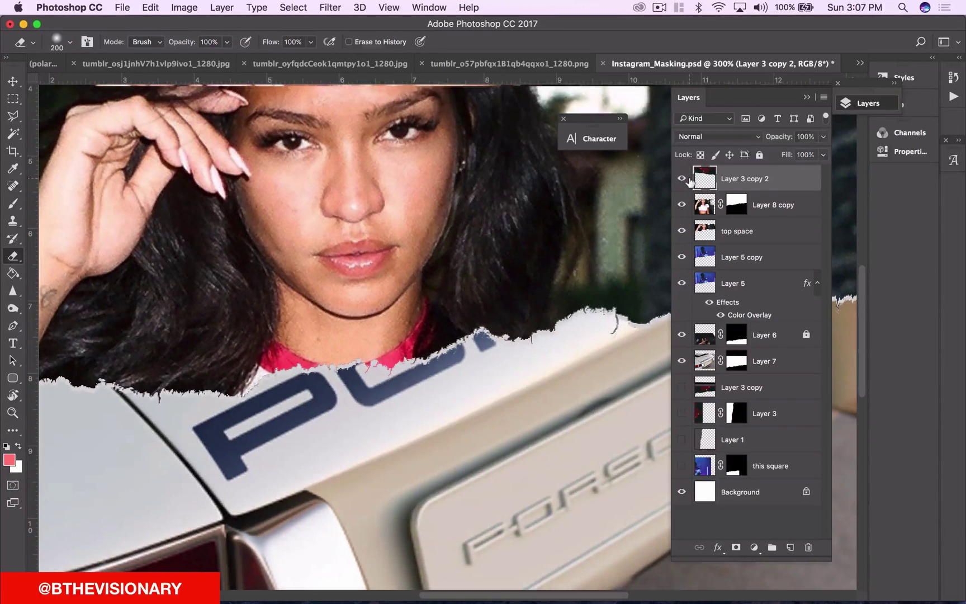
left_click(683, 179)
key("super+minus")
key("super+minus")
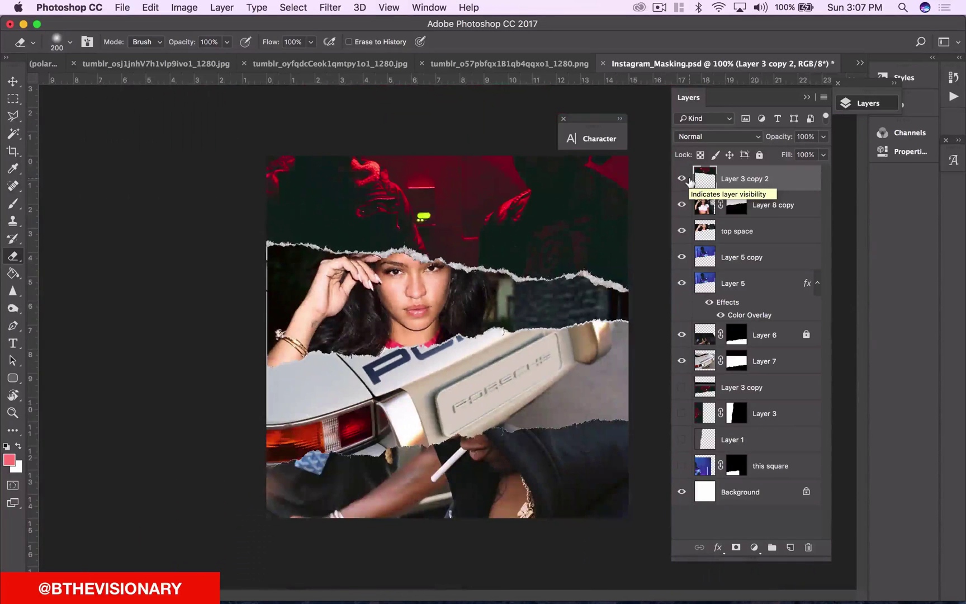
Step: Select the red background of the top strip with the Magic Wand, and load Layer 3 copy 2's outline as the selection
key("w")
left_click(424, 221)
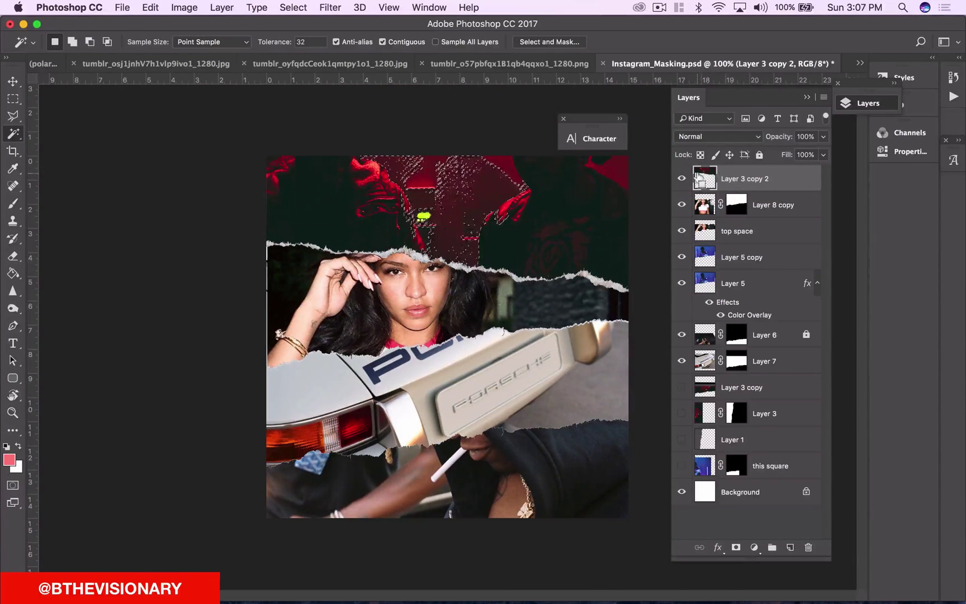
left_click(700, 178, "super")
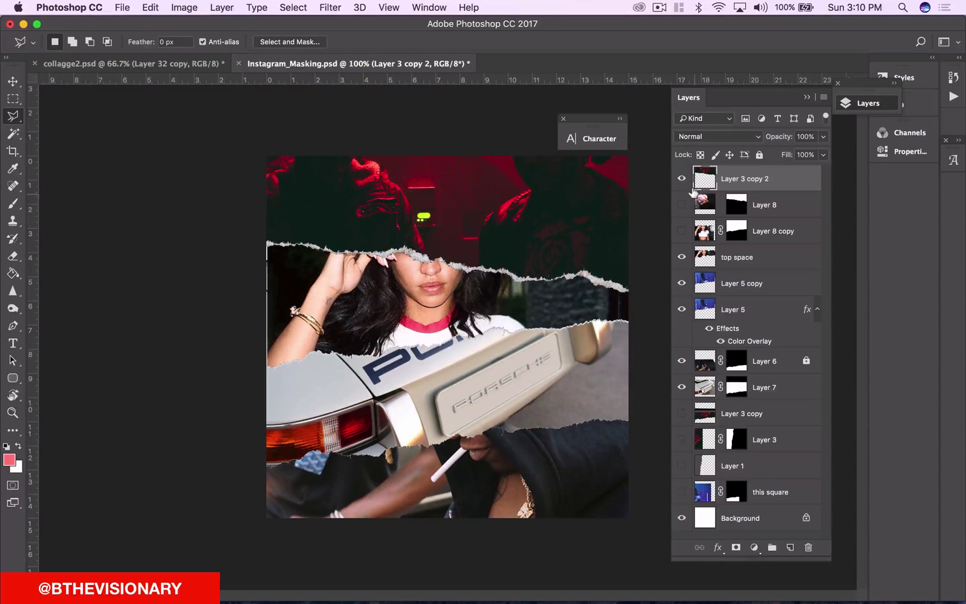
Step: Hide all the collage layers, and switch to Finder to open the Ripped Paper Textures folder
left_click(681, 465, "alt")
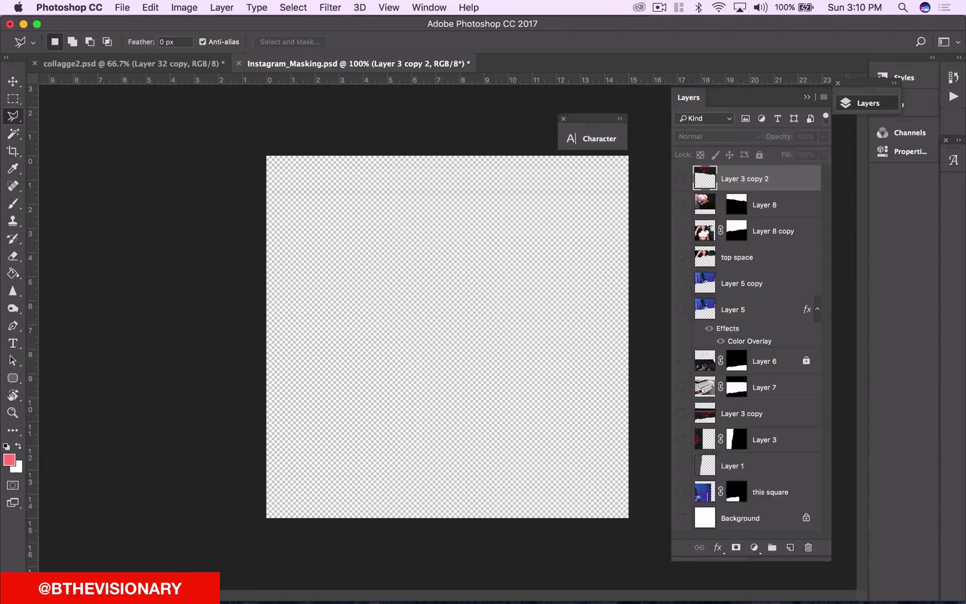
left_click(50, 582)
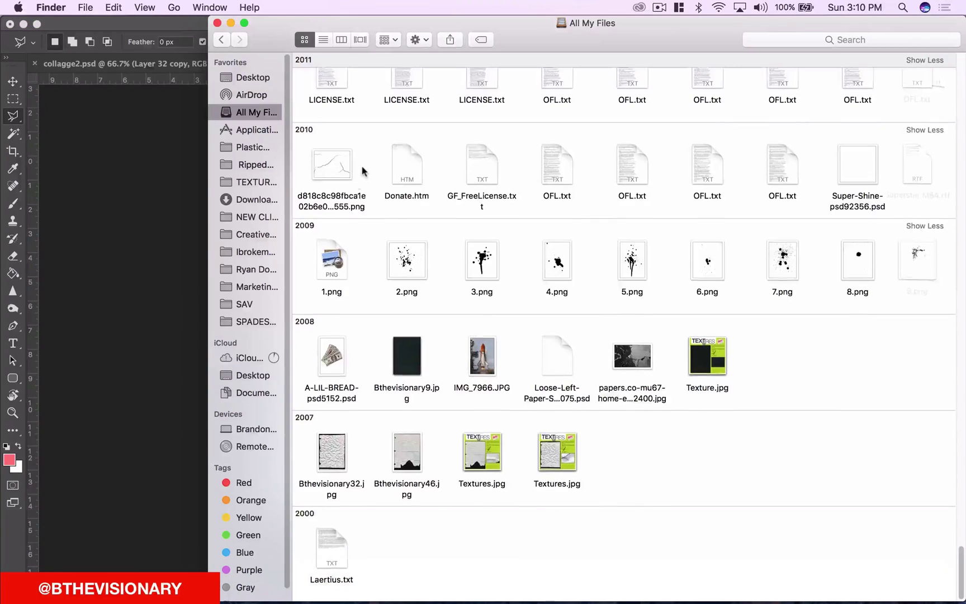
scroll(362, 171, "up", 15)
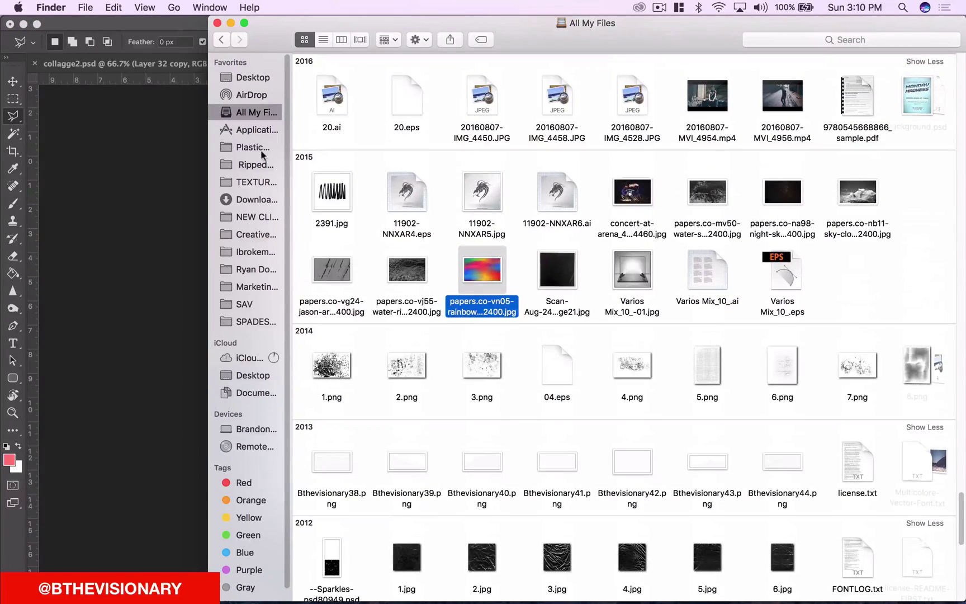
left_click(258, 165)
Step: Preview the ripped paper textures one after another, from Bthevisionary2.jpg to Bthevisionary24.jpg
left_click(372, 102)
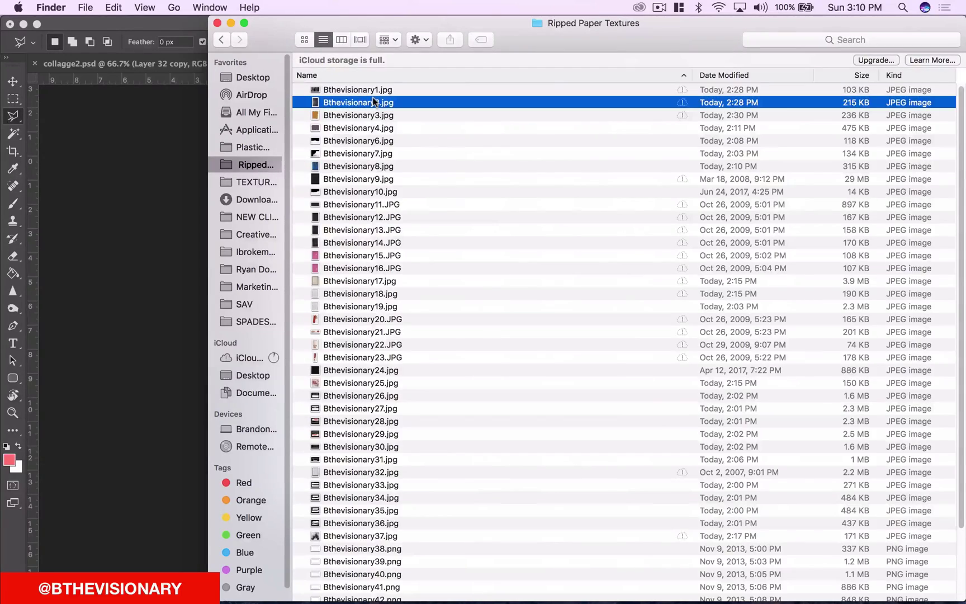
key("space")
key("Down")
key("Down")
key("Down")
key("Down")
key("Down")
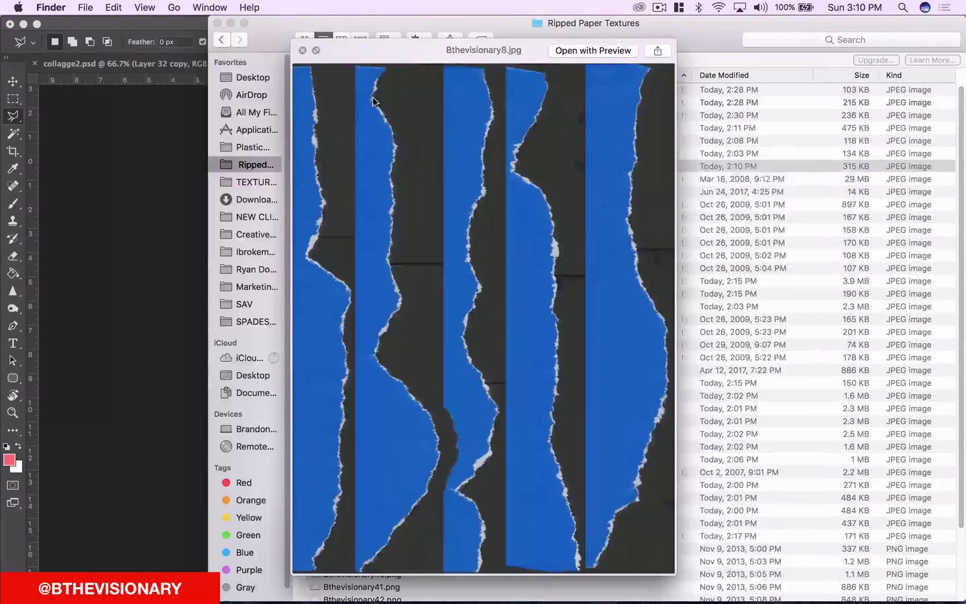
key("Down")
key("Down")
key("Down")
key("Down")
key("Down")
key("Down")
key("Down")
key("Down")
key("Down")
key("Down")
key("Down")
key("Down")
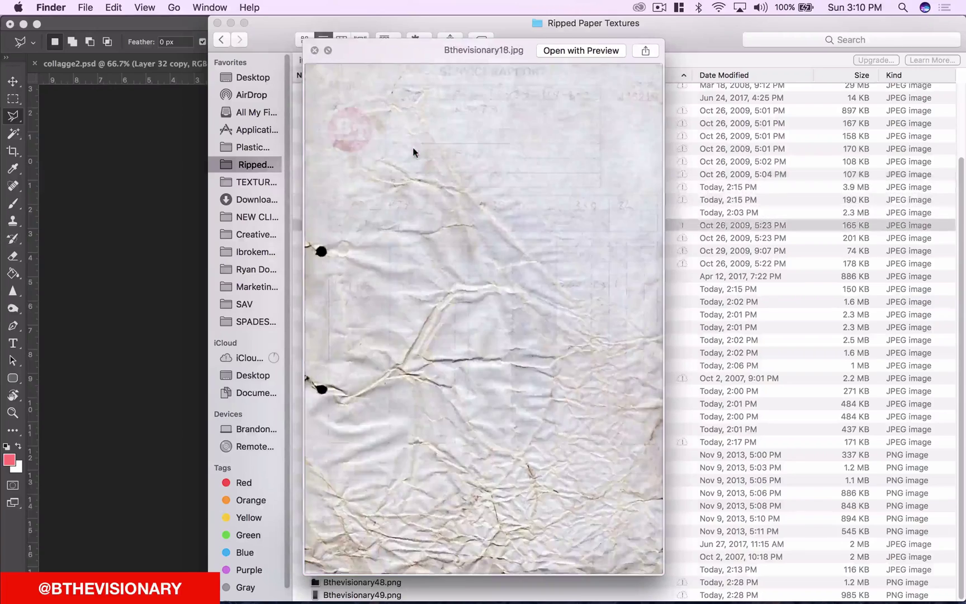
key("Down")
key("Down")
key("Down")
key("Down")
key("space")
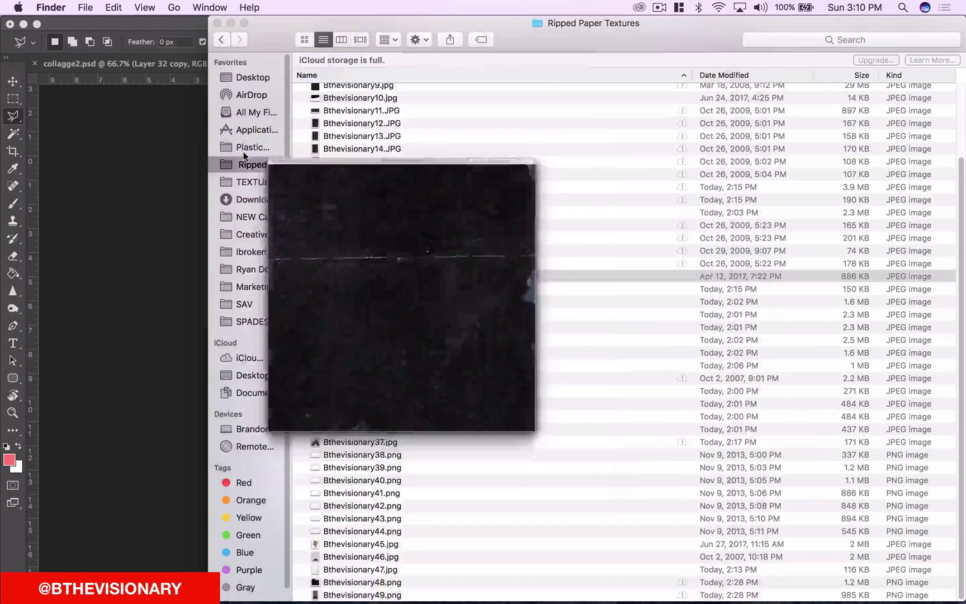
Step: Open the Plastic Wrap Textures folder and preview its images, including 3.jpg and 4.jpg
left_click(243, 152)
left_click_drag(670, 319, 524, 151)
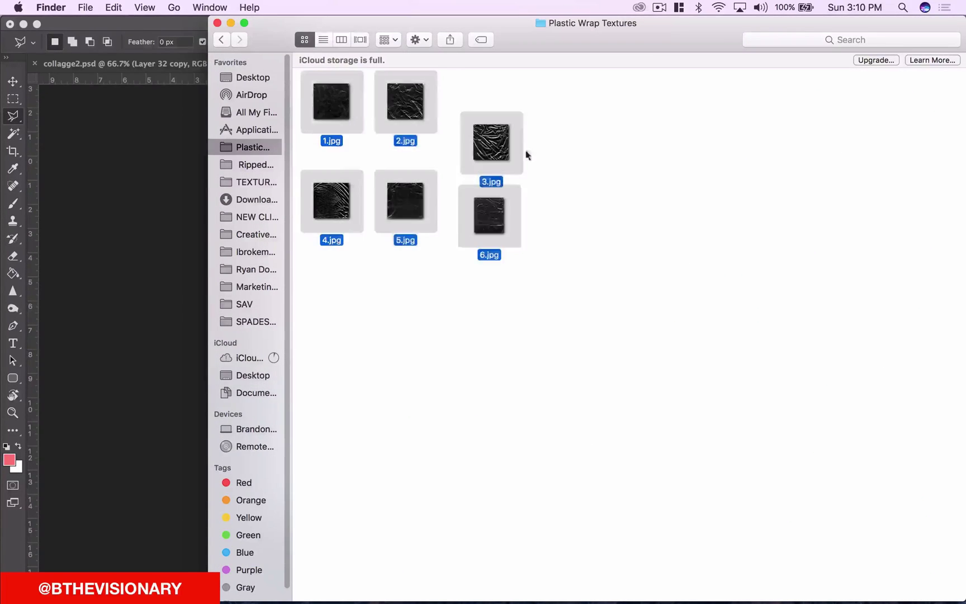
left_click(470, 151)
key("space")
left_click(501, 141)
key("space")
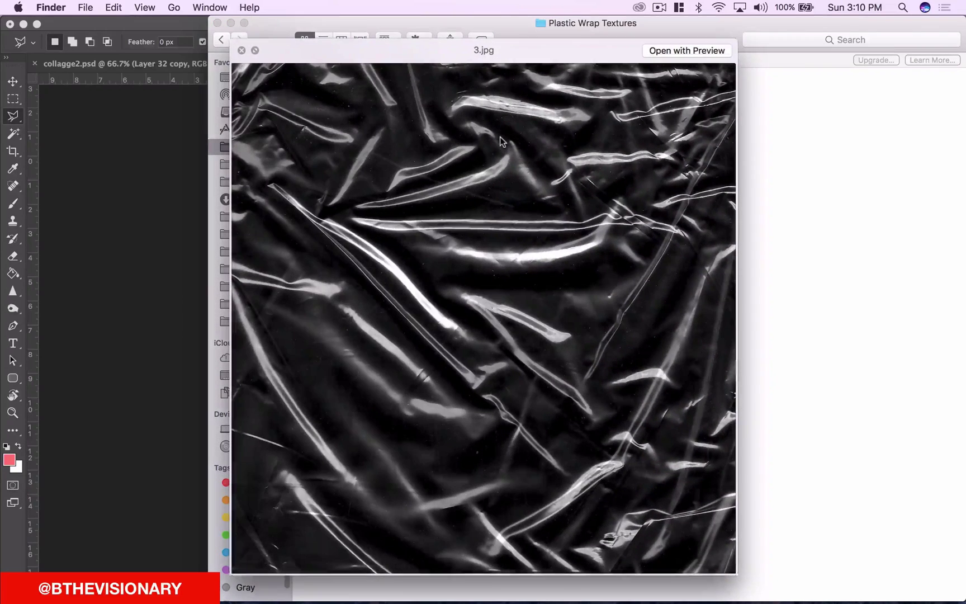
key("Down")
key("Left")
key("Left")
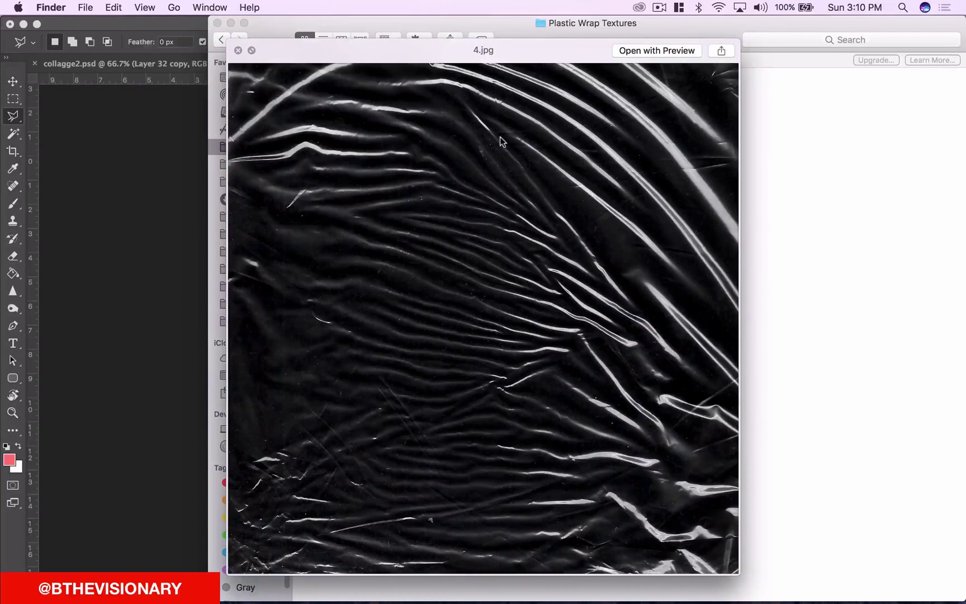
key("Right")
key("Left")
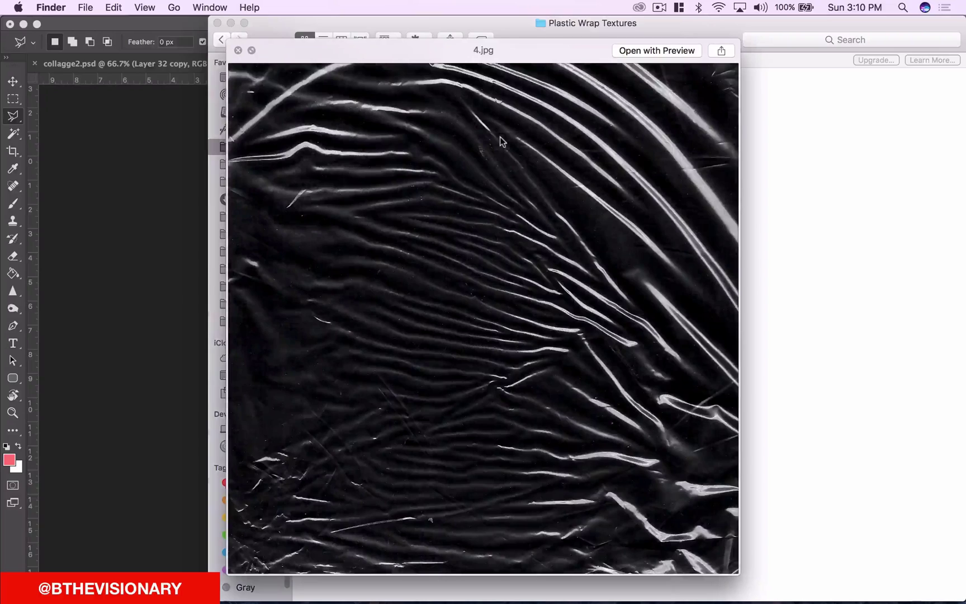
key("space")
left_click(378, 283)
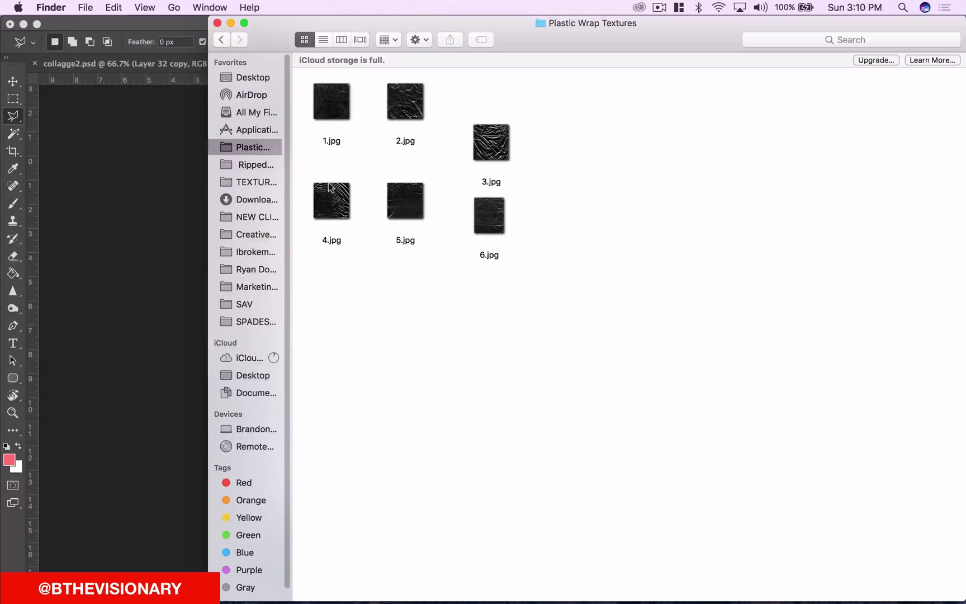
Step: Add the plastic wrap images 4.jpg and 3.jpg to the Ripped Paper Textures folder, and open that folder
left_click_drag(332, 201, 262, 165)
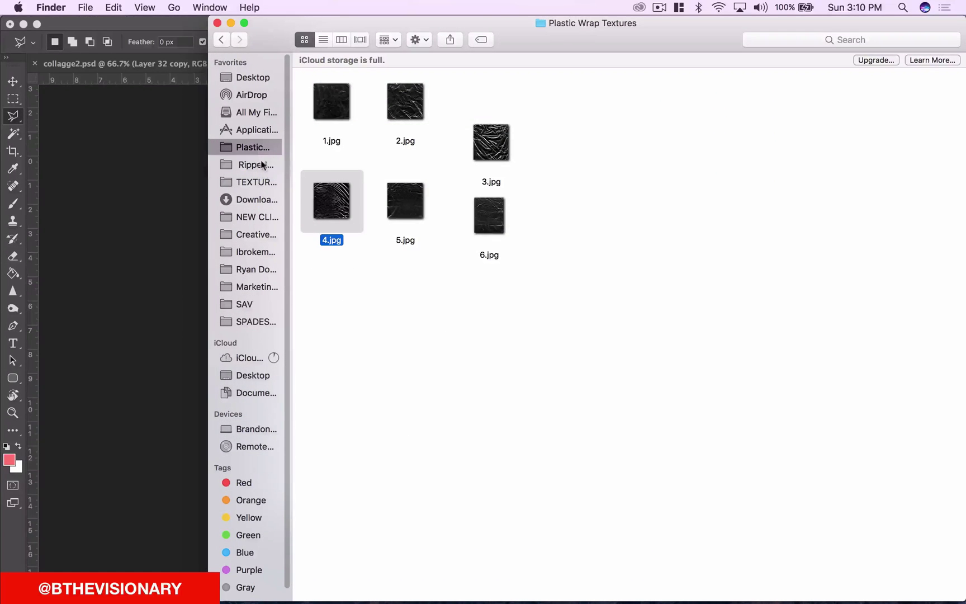
left_click_drag(491, 142, 234, 162)
left_click(246, 166)
key("space")
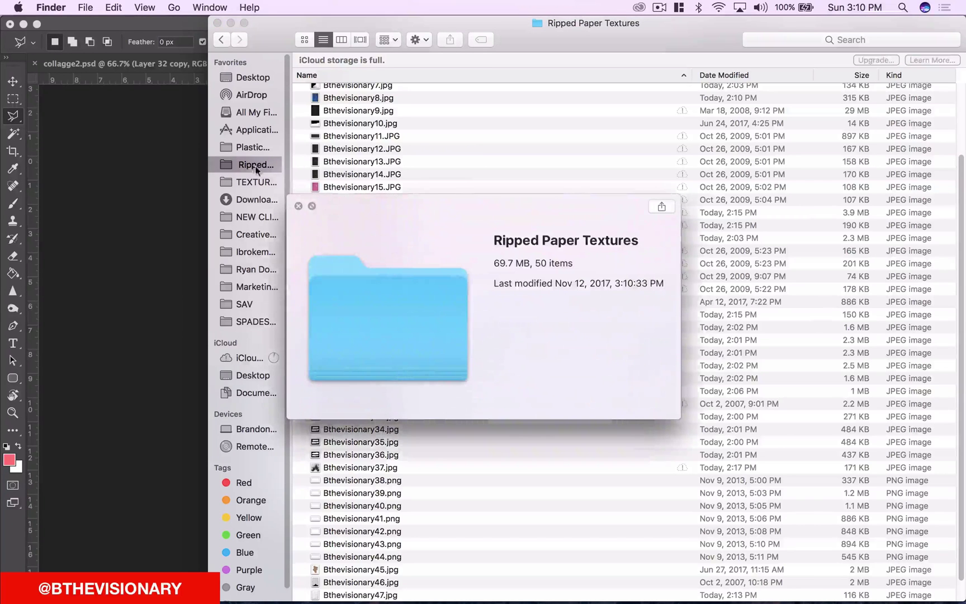
left_click(298, 207)
scroll(329, 203, "up", 4)
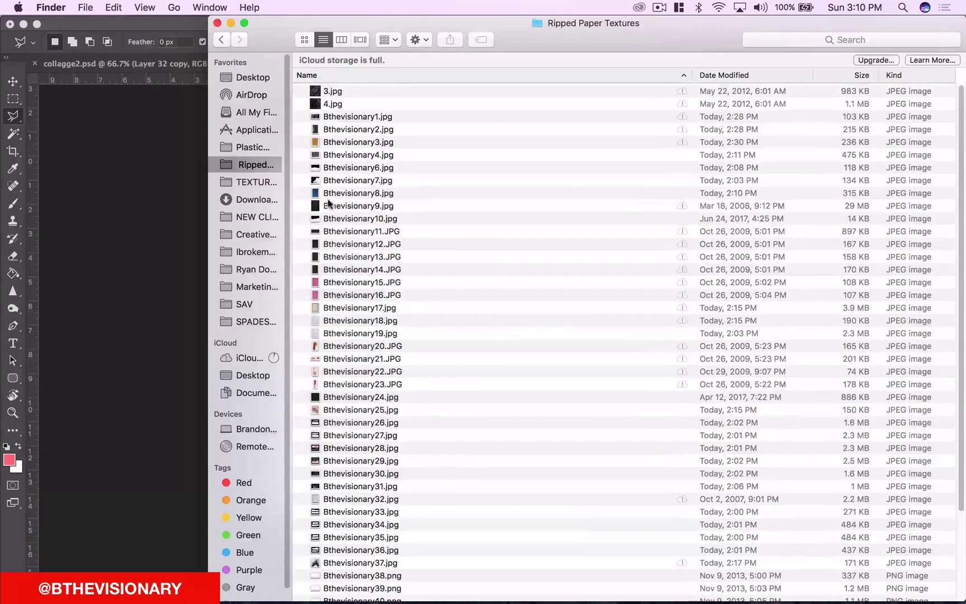
Step: Preview the Ripped Paper Textures images again in sequence, from Bthevisionary3.jpg to Bthevisionary24.jpg, to examine the available paper textures
left_click(331, 146)
key("space")
key("Down")
key("Down")
key("Down")
key("Down")
key("Down")
key("Down")
key("Down")
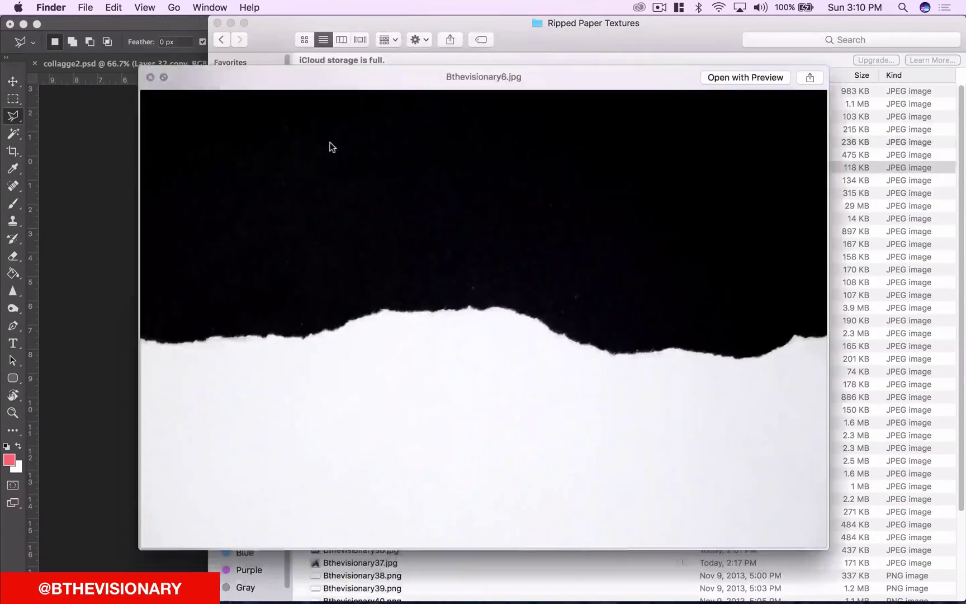
key("Down")
key("Down")
key("Down")
key("Down")
key("Down")
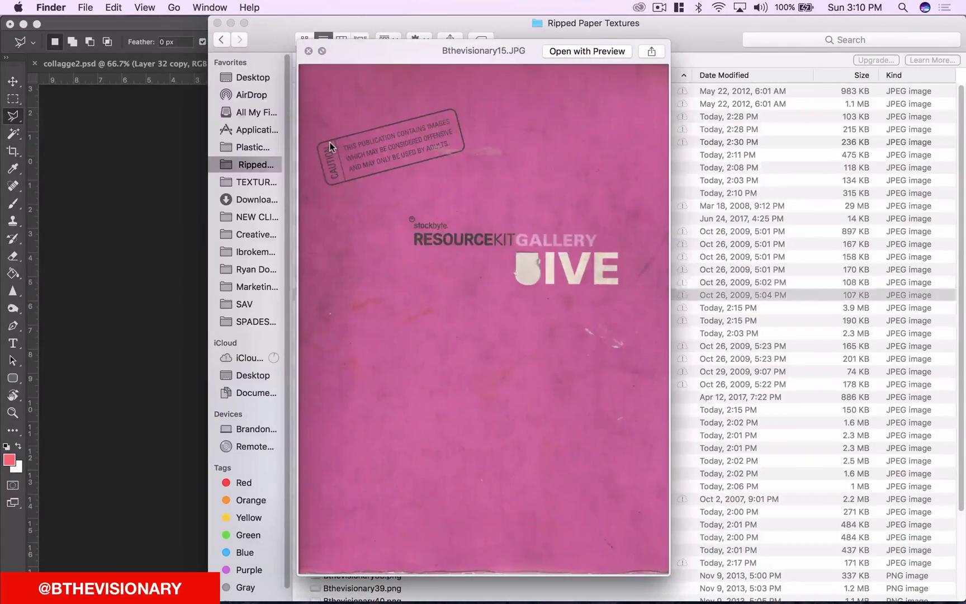
key("Down")
key("Down")
key("Down")
key("Down")
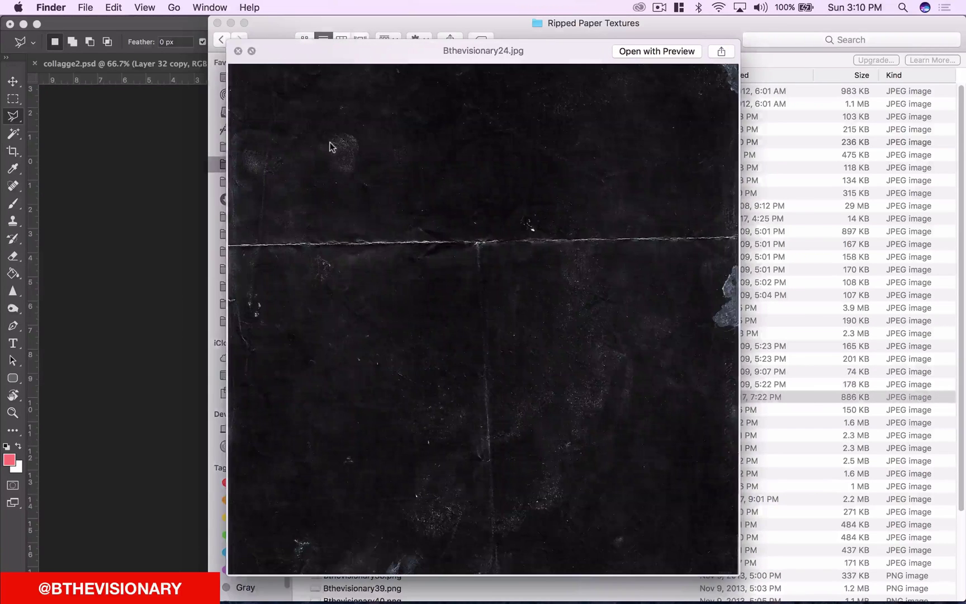